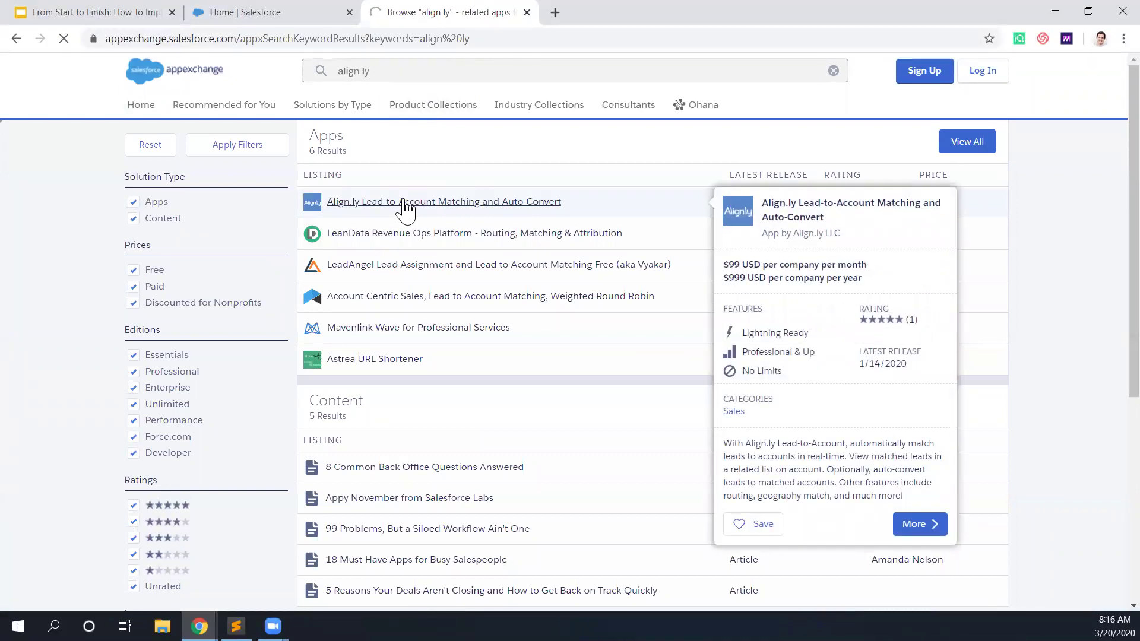
# Step: Log in from the Align.ly Lead-to-Account listing and confirm its production install, accepting the terms
pyautogui.click(405, 202)
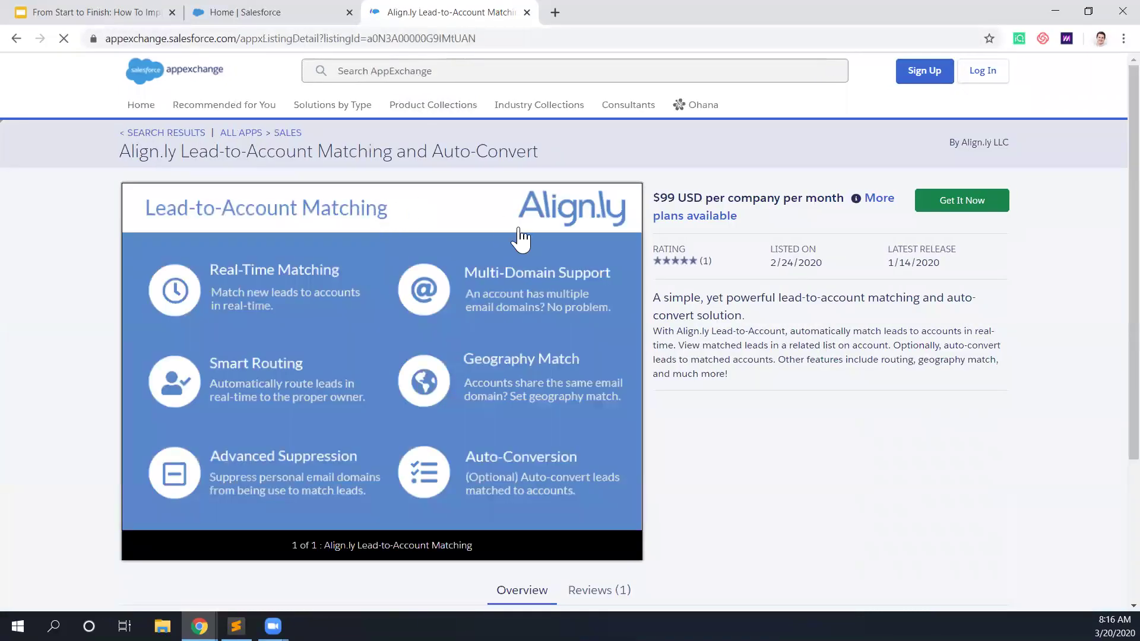
pyautogui.click(959, 207)
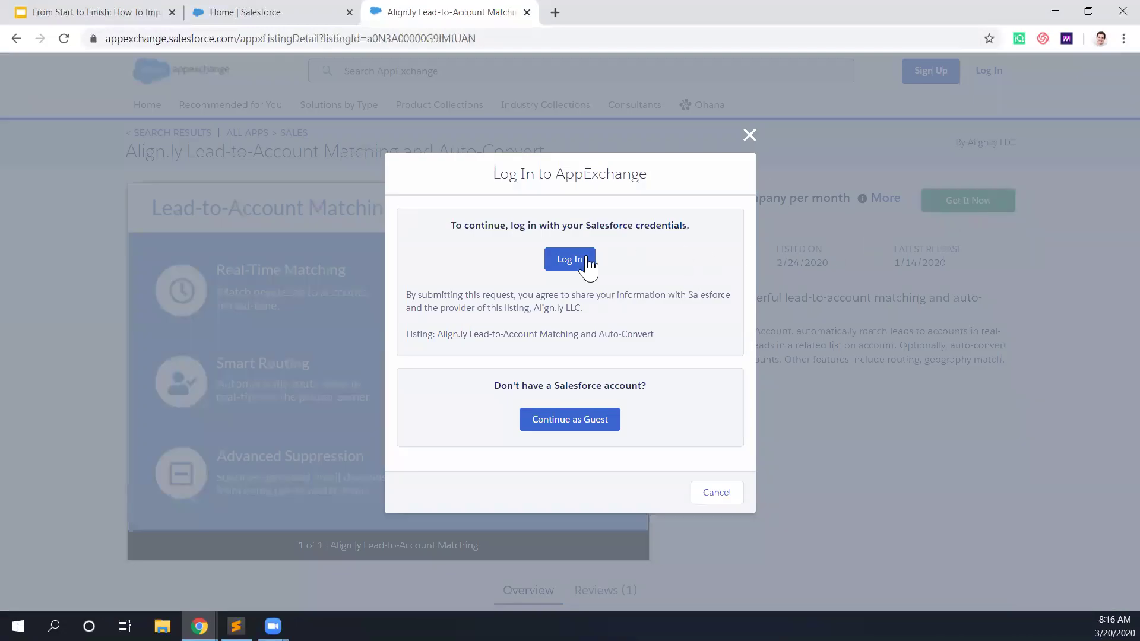
pyautogui.click(584, 262)
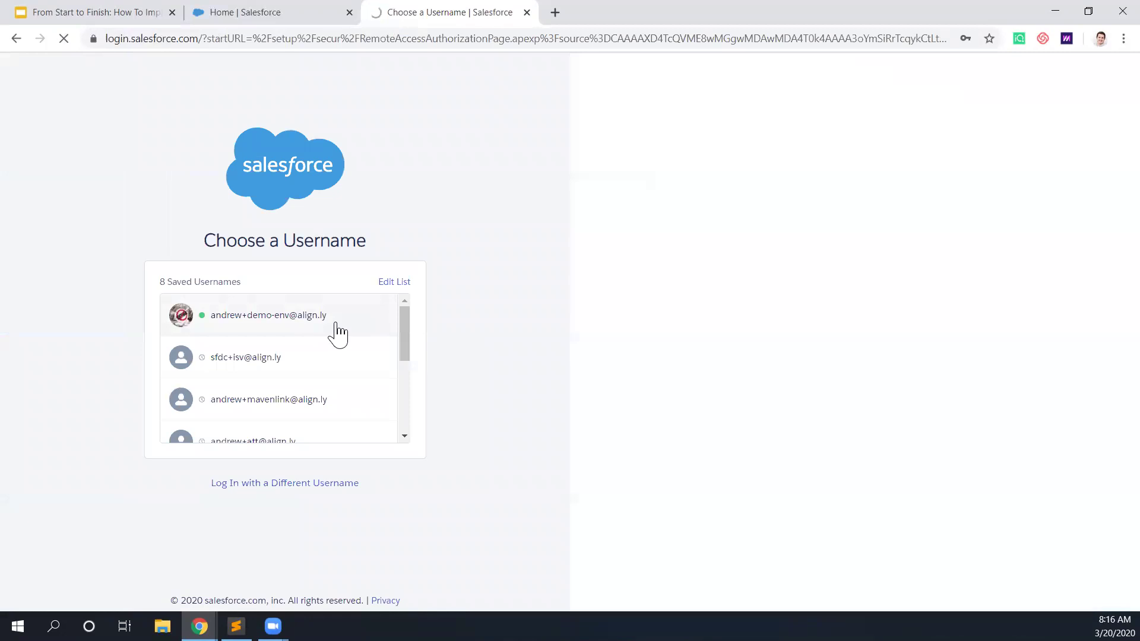
pyautogui.click(373, 331)
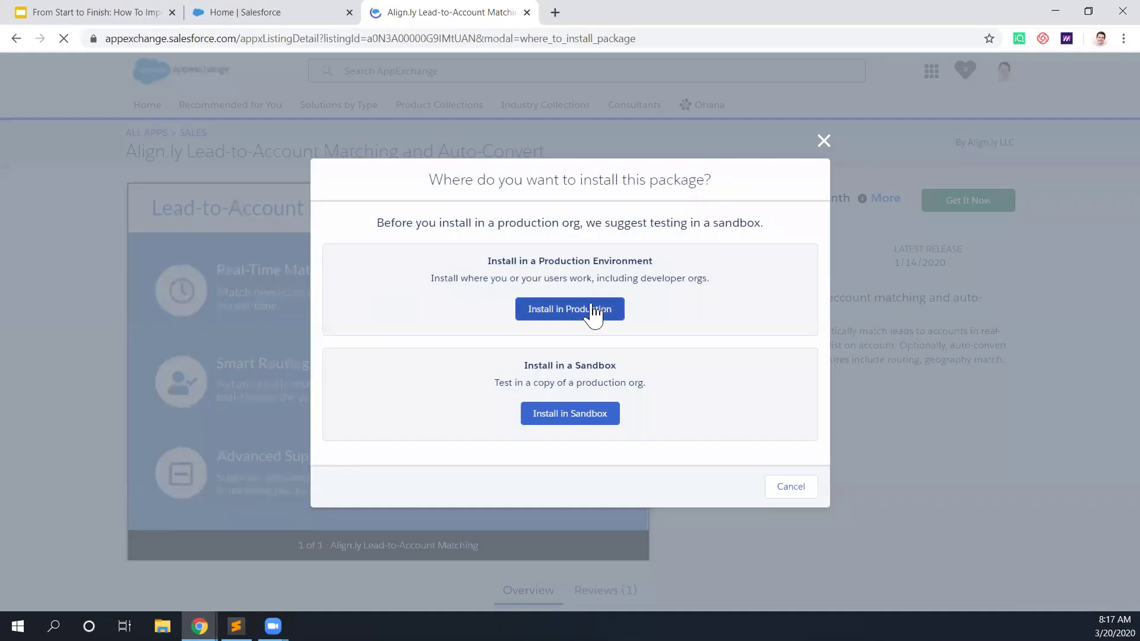
pyautogui.click(606, 314)
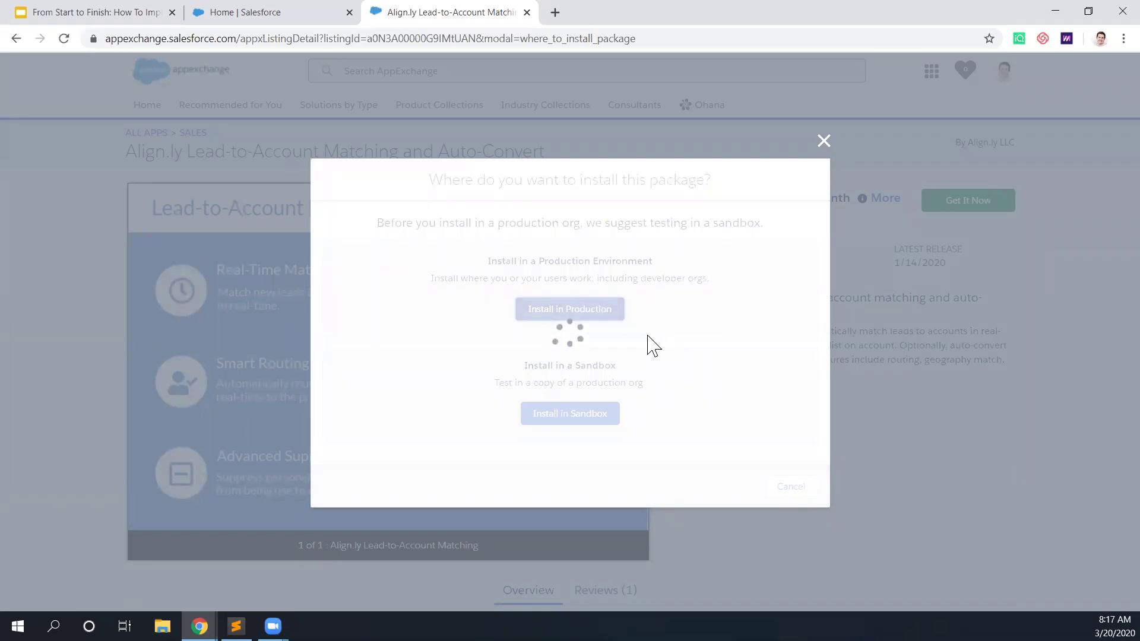
pyautogui.scroll(-2, 652, 344)
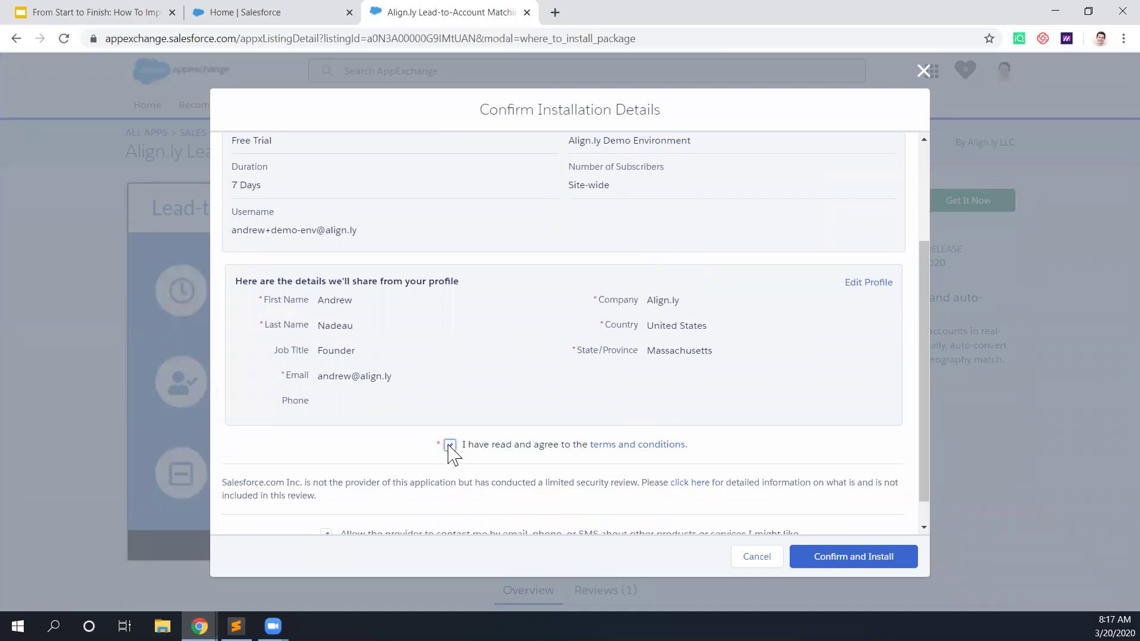
pyautogui.click(886, 559)
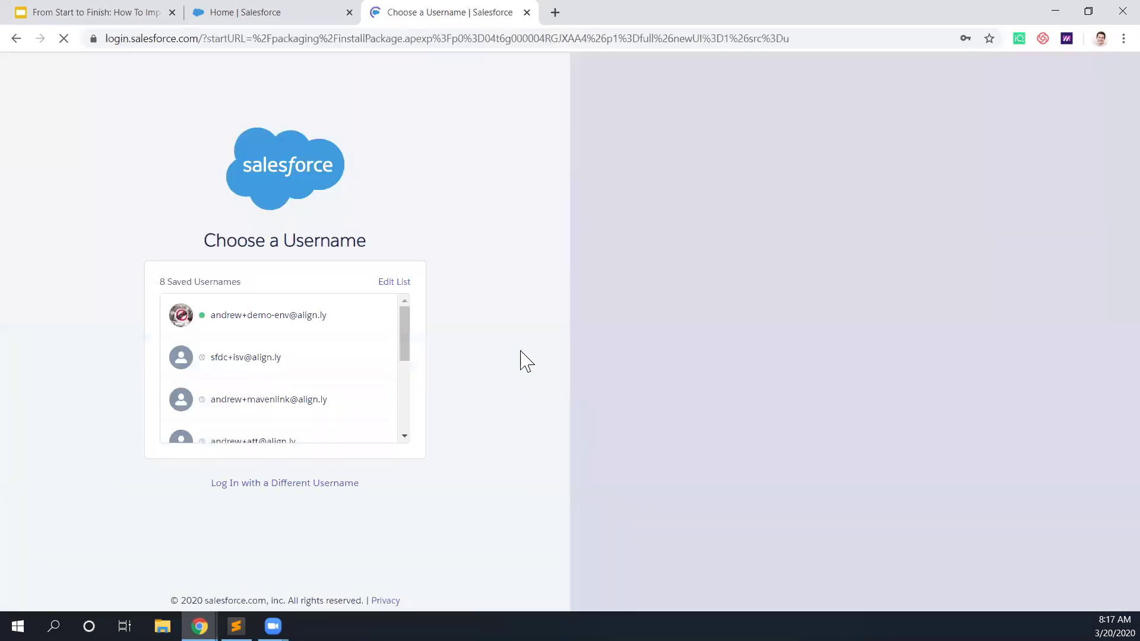
# Step: Sign in with the saved username, install the package for all users, and open a new tab
pyautogui.click(339, 323)
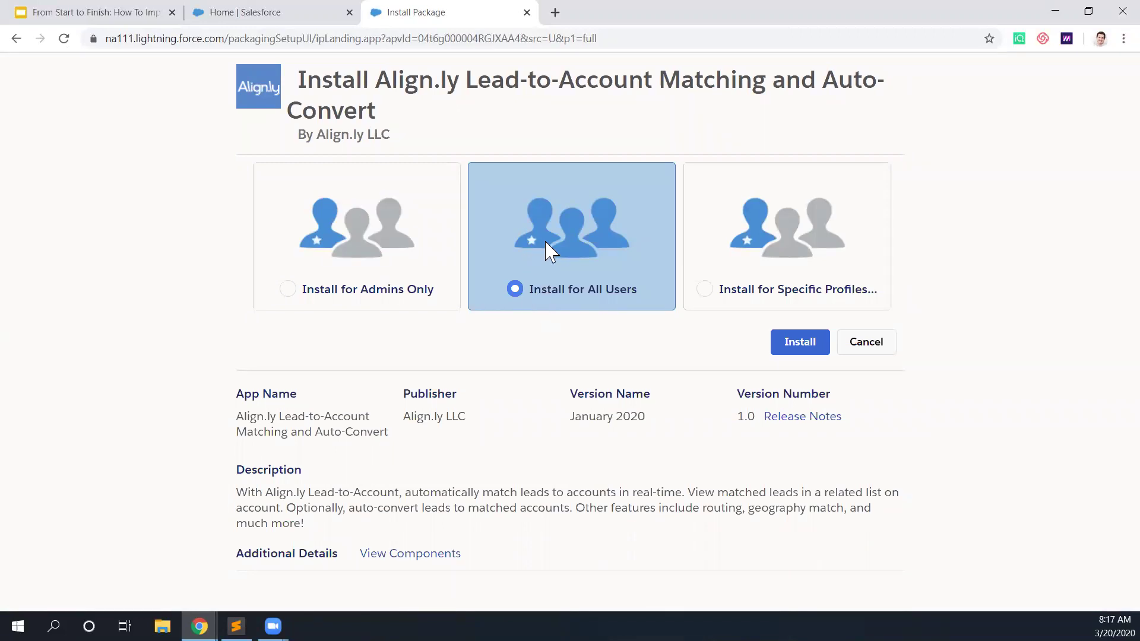
pyautogui.click(798, 342)
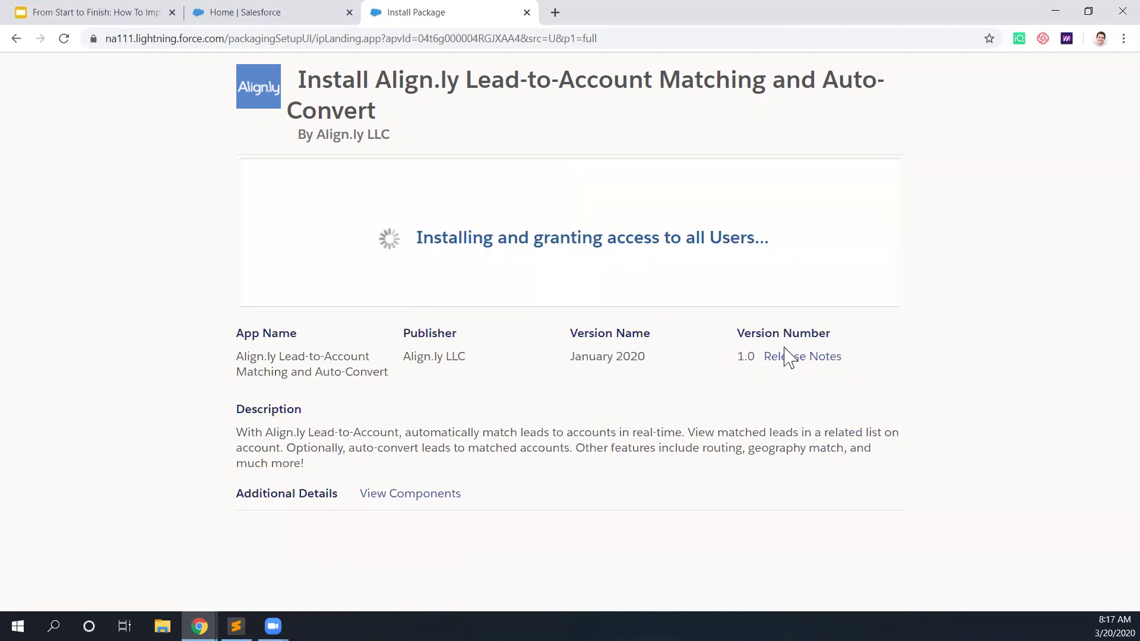
pyautogui.click(555, 13)
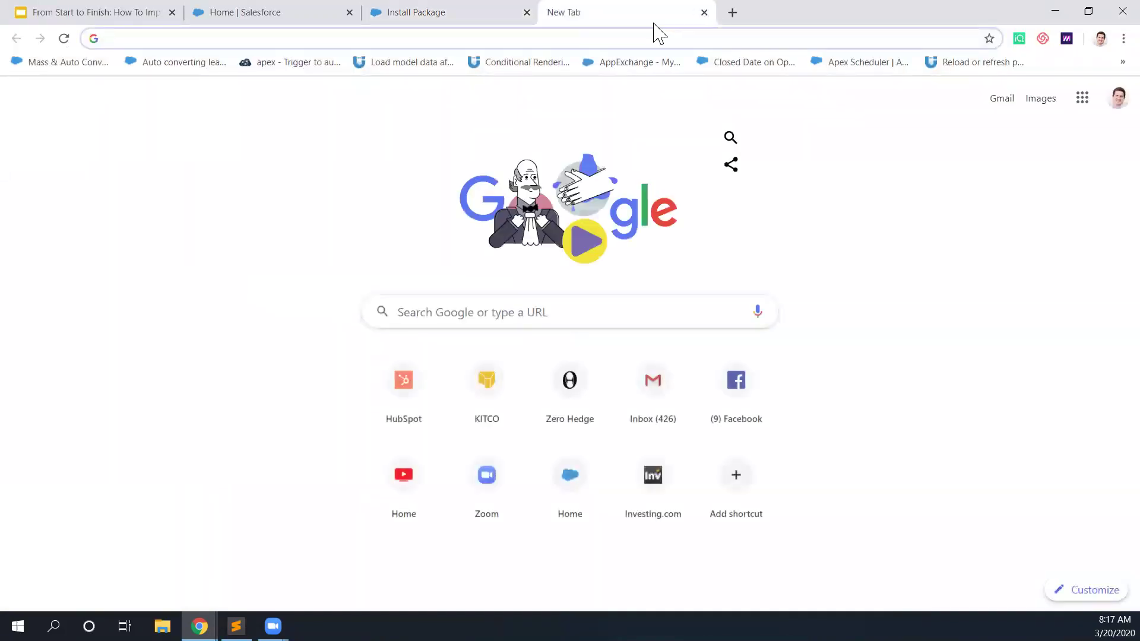
# Step: Load the help.align.ly Getting Started articles, then return to the package installation tab
pyautogui.write('hel')
pyautogui.press('Return')
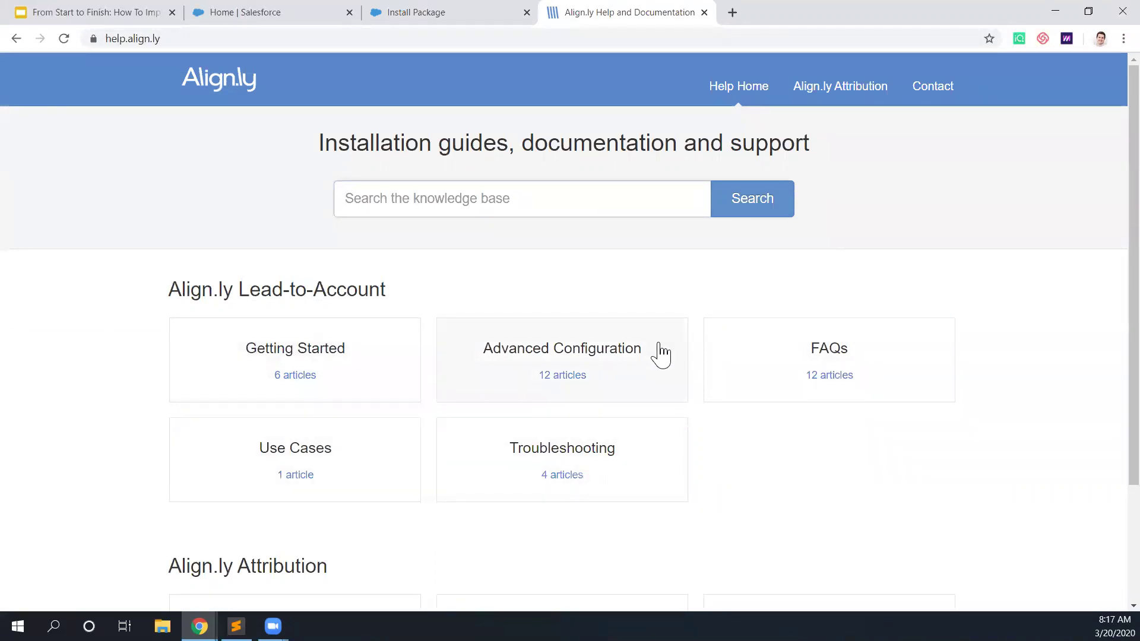
pyautogui.click(350, 356)
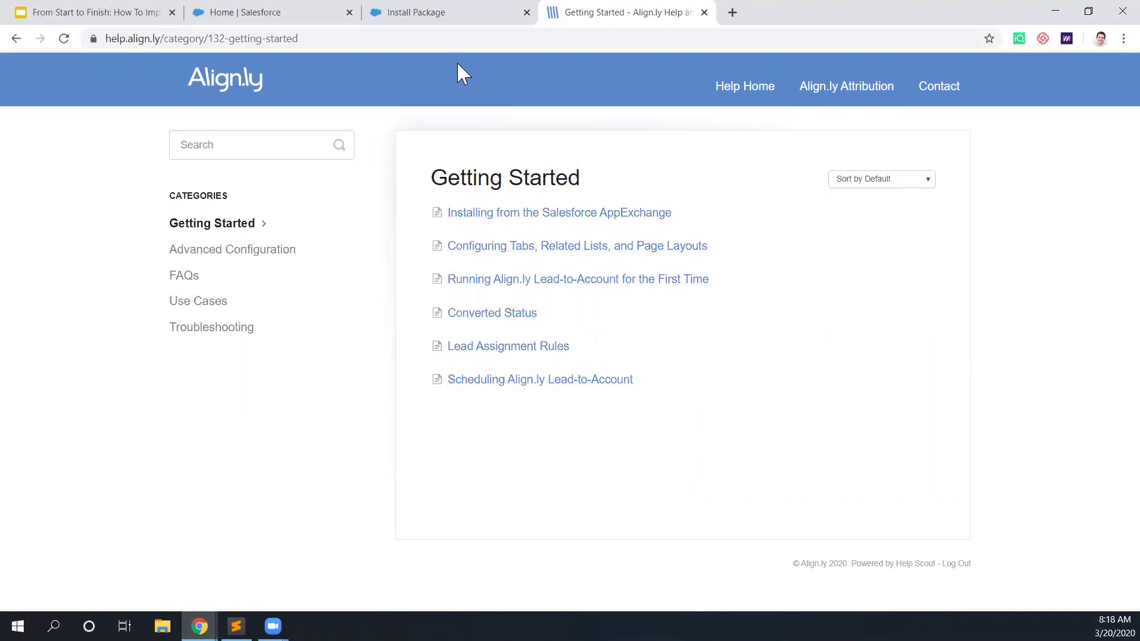
pyautogui.click(460, 27)
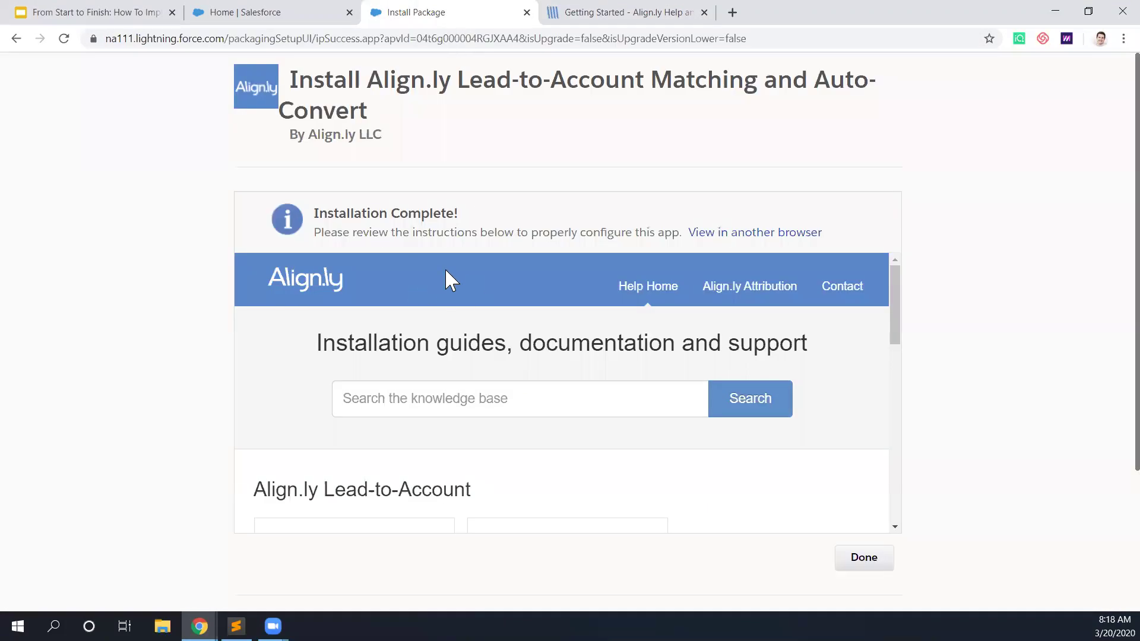
# Step: Finish the completed installation and switch to the Sales app from the App Launcher
pyautogui.click(870, 562)
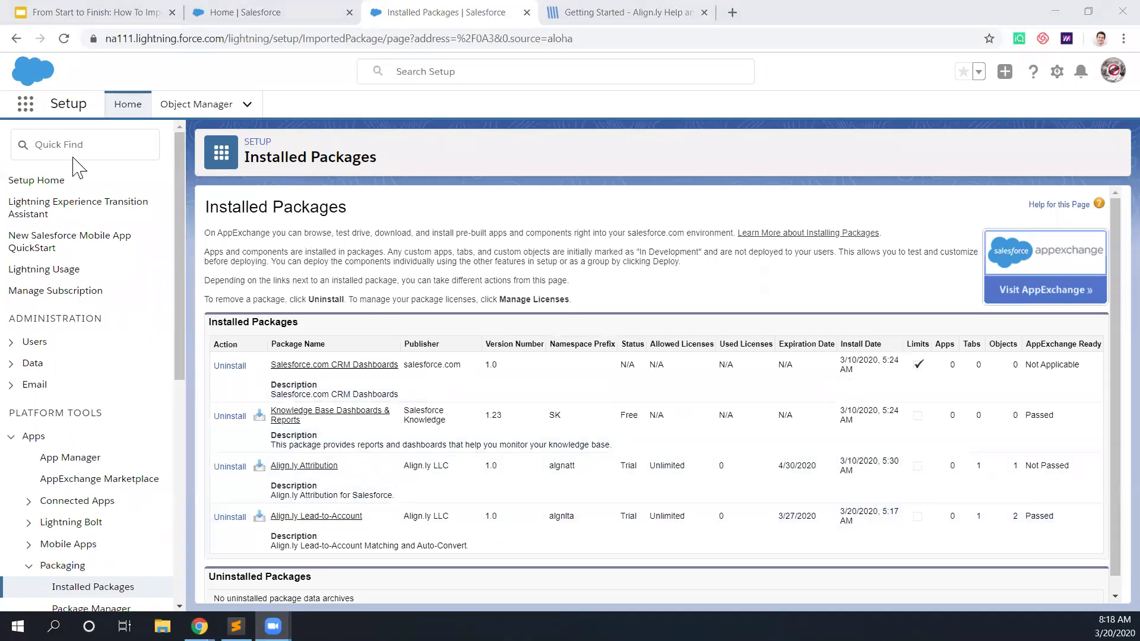
pyautogui.click(26, 106)
pyautogui.click(221, 255)
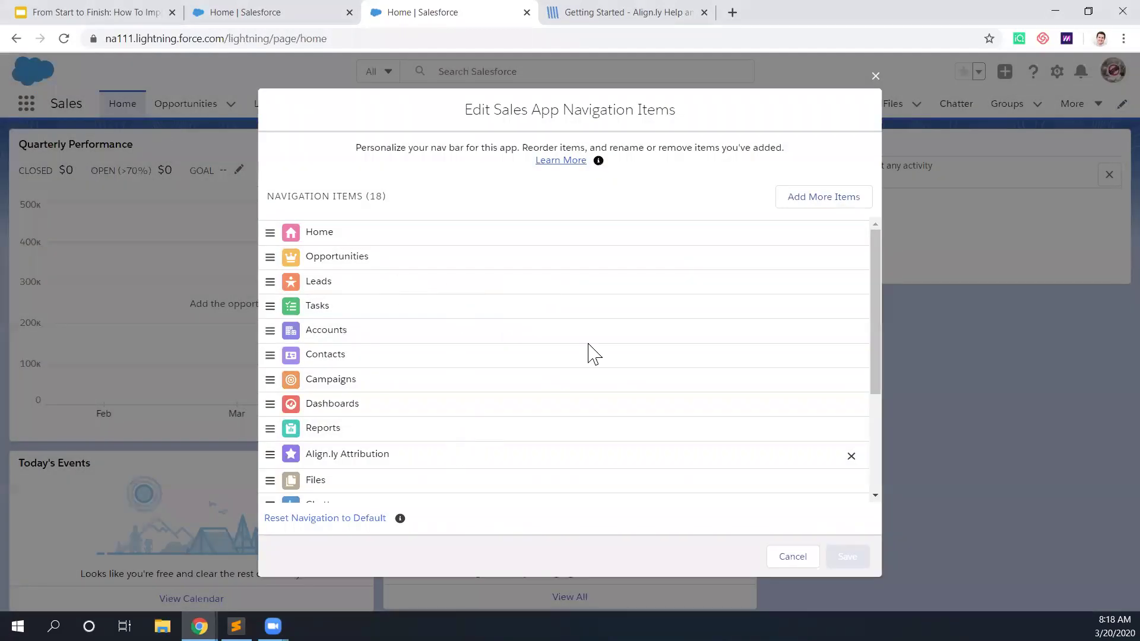
# Step: Add Align.ly Lead-to-Account to the Sales nav bar, save it, and open Setup
pyautogui.click(811, 201)
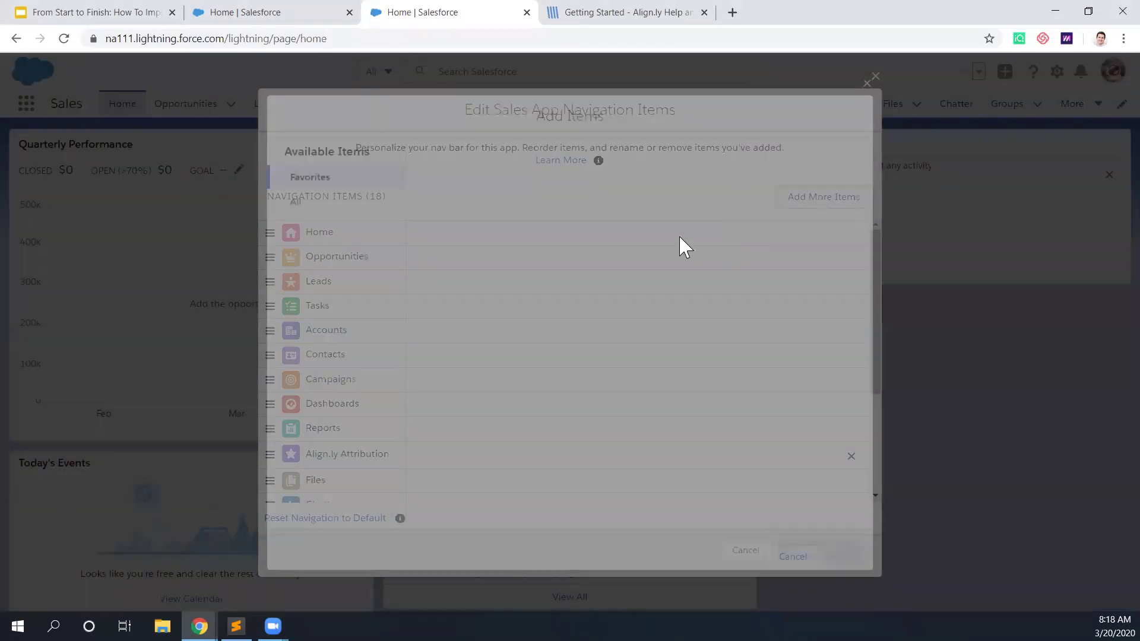
pyautogui.click(339, 200)
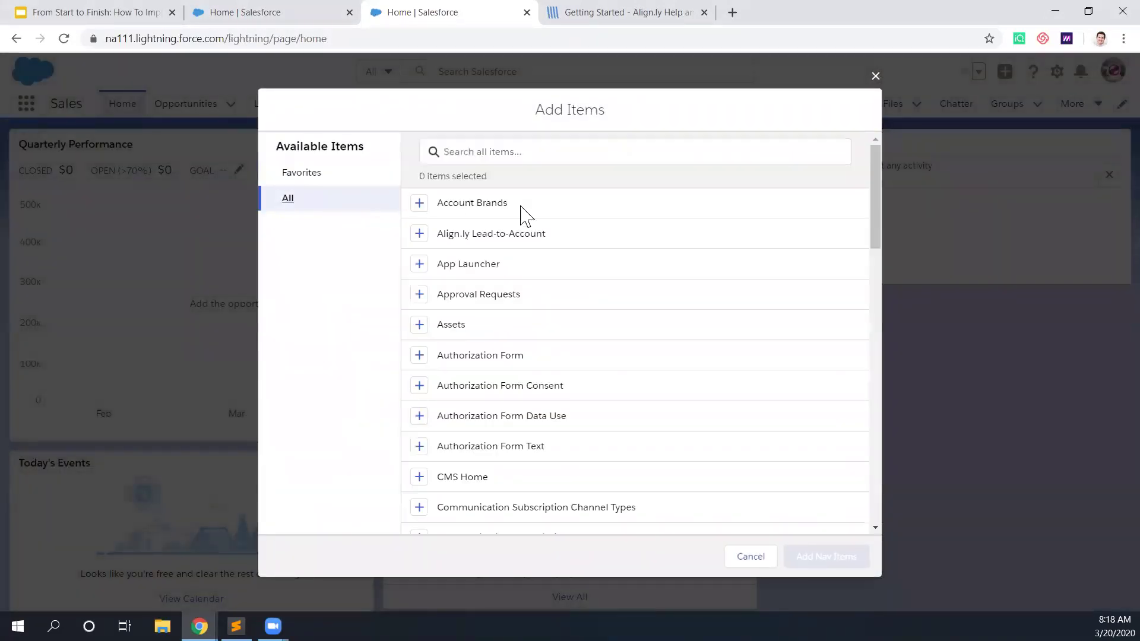
pyautogui.click(419, 235)
pyautogui.click(843, 557)
pyautogui.moveTo(271, 486); pyautogui.dragTo(280, 381)
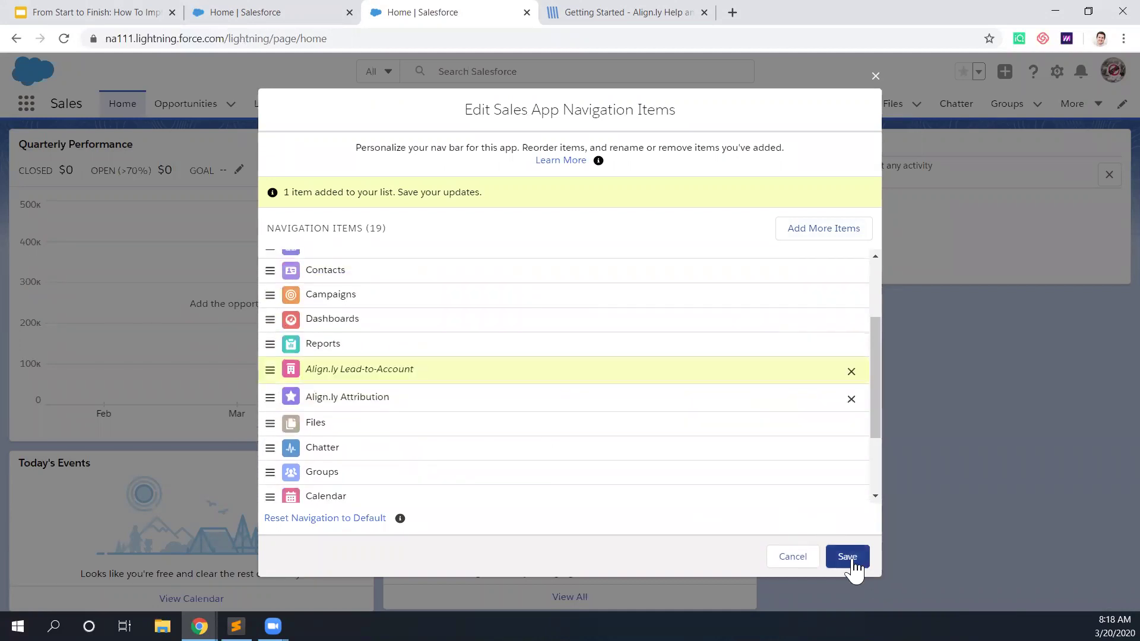
pyautogui.click(852, 561)
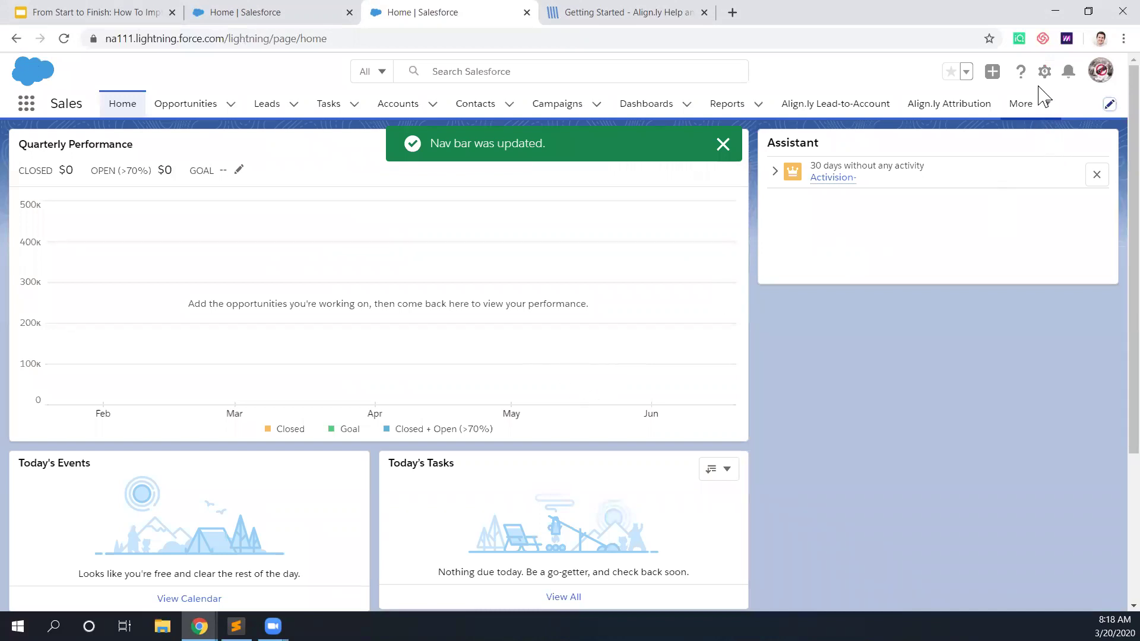
pyautogui.click(1045, 71)
pyautogui.click(976, 112)
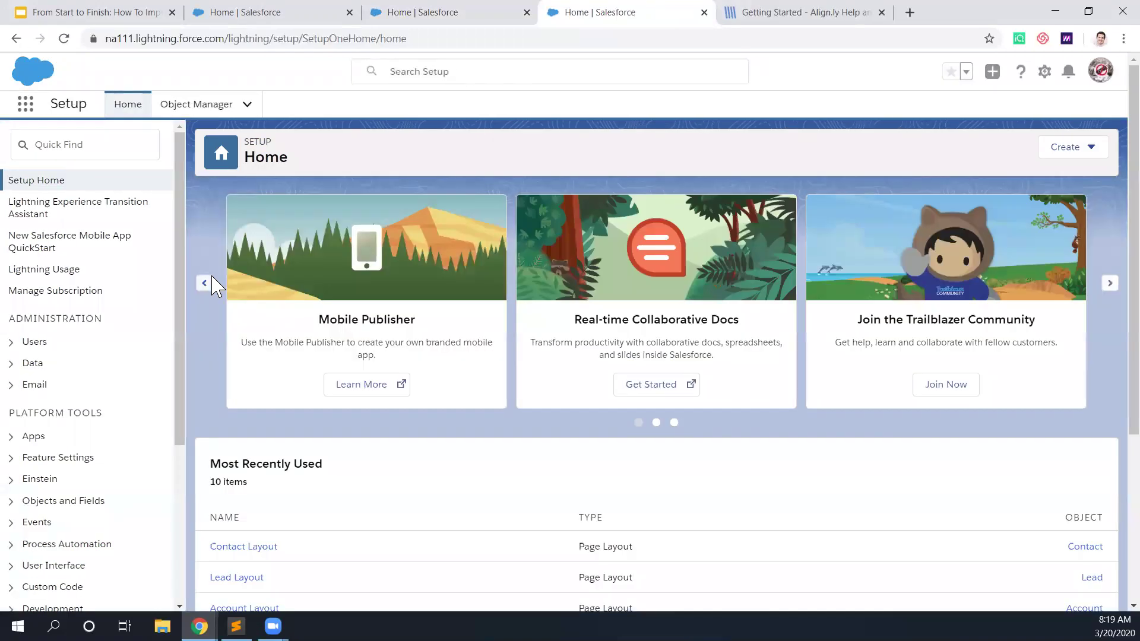
# Step: Open the Account object's Account Layout for editing in Object Manager
pyautogui.click(181, 113)
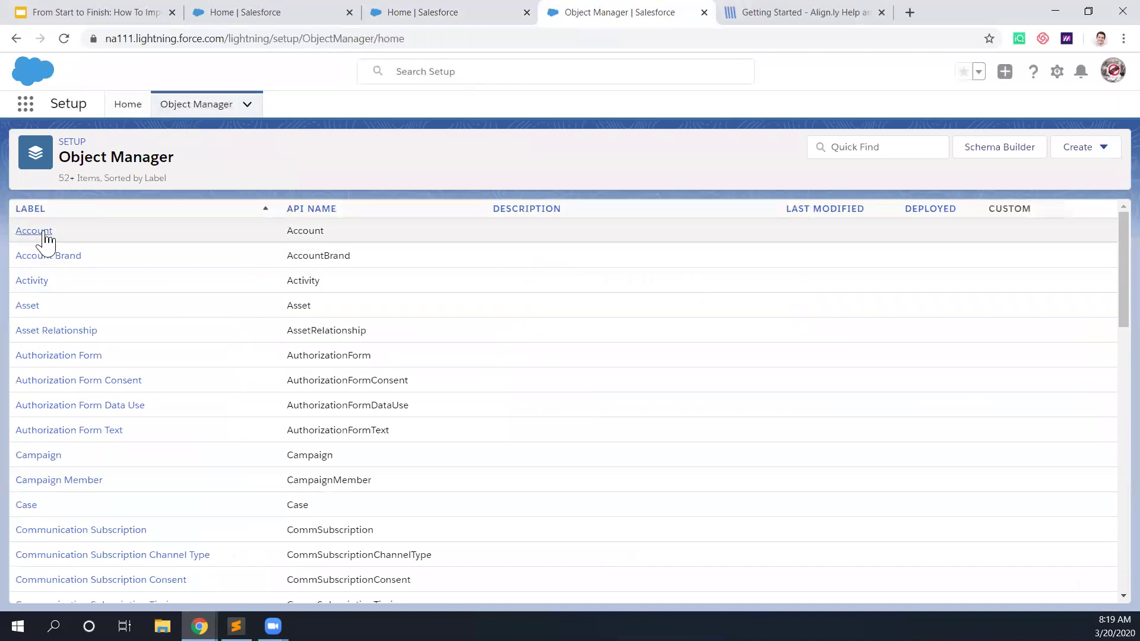
pyautogui.click(34, 232)
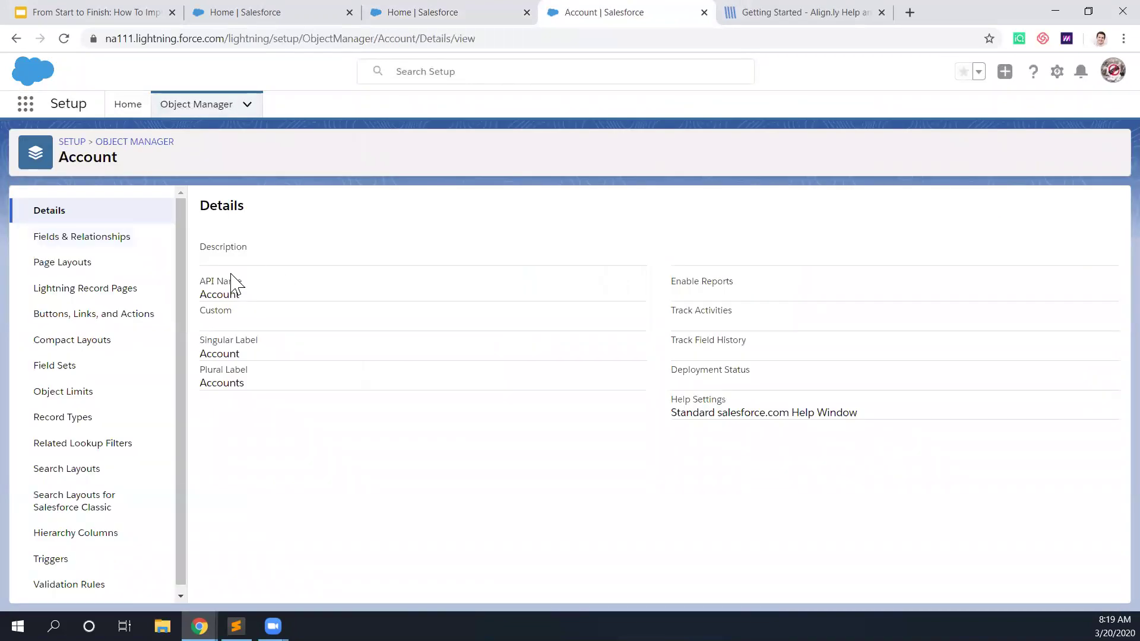
pyautogui.click(83, 264)
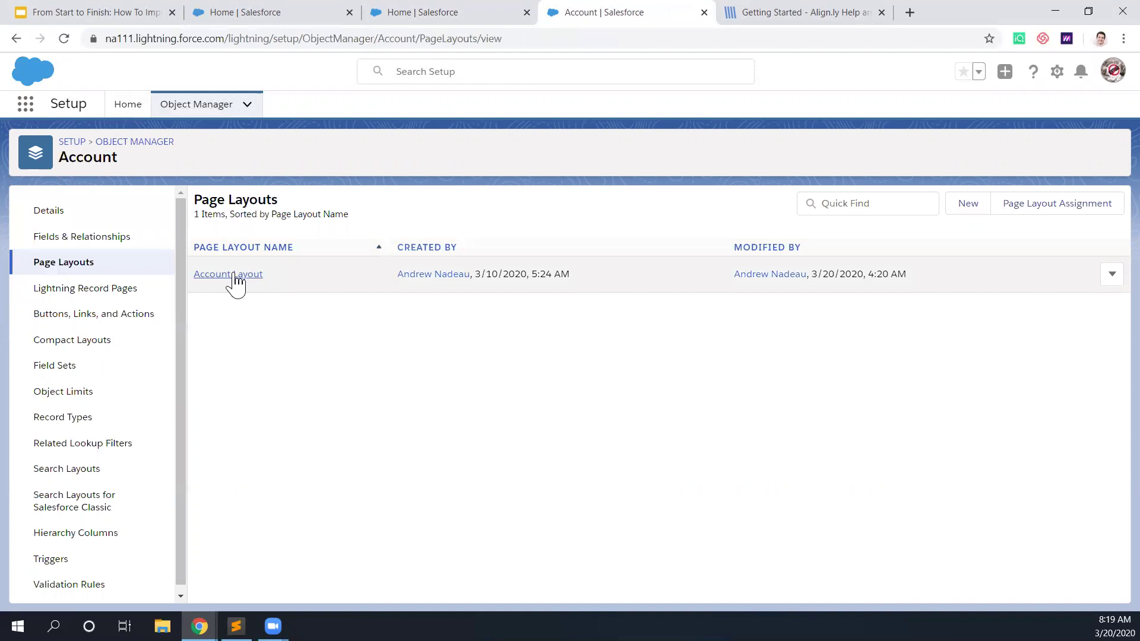
pyautogui.click(236, 275)
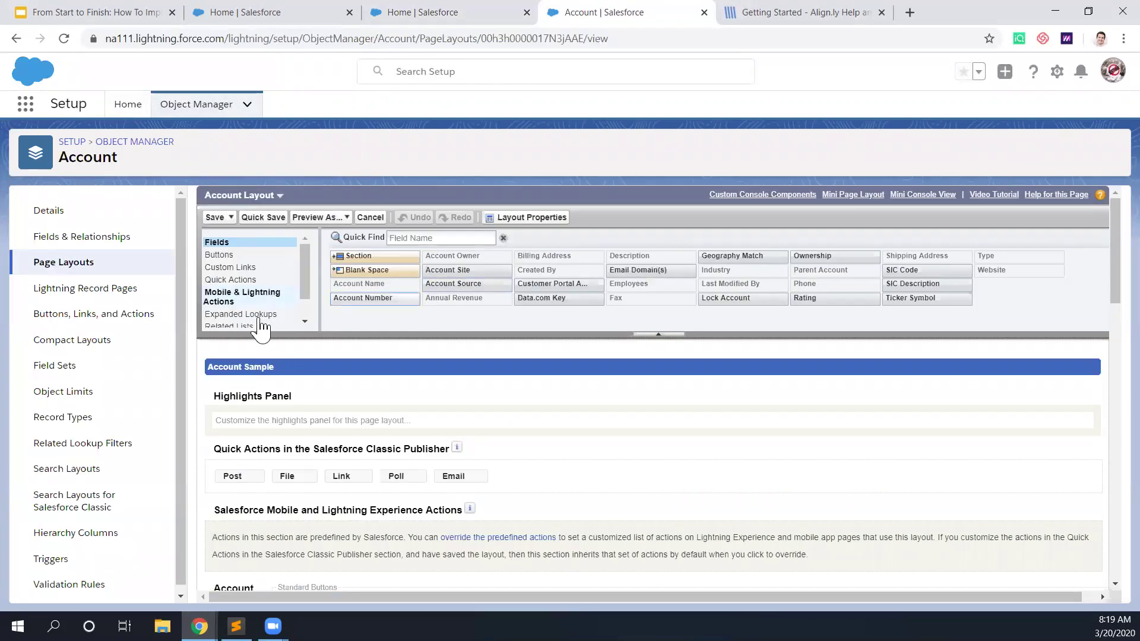
# Step: Place the Matched Leads related list below Contacts and open its column properties
pyautogui.scroll(-2, 256, 308)
pyautogui.click(231, 297)
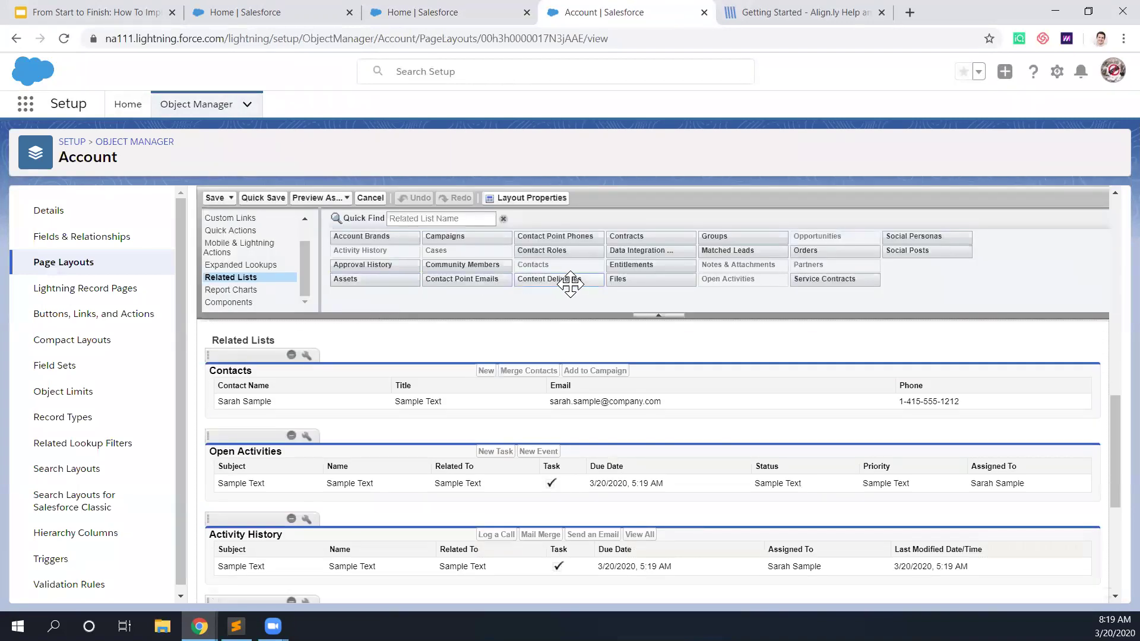
pyautogui.moveTo(754, 250); pyautogui.dragTo(416, 416)
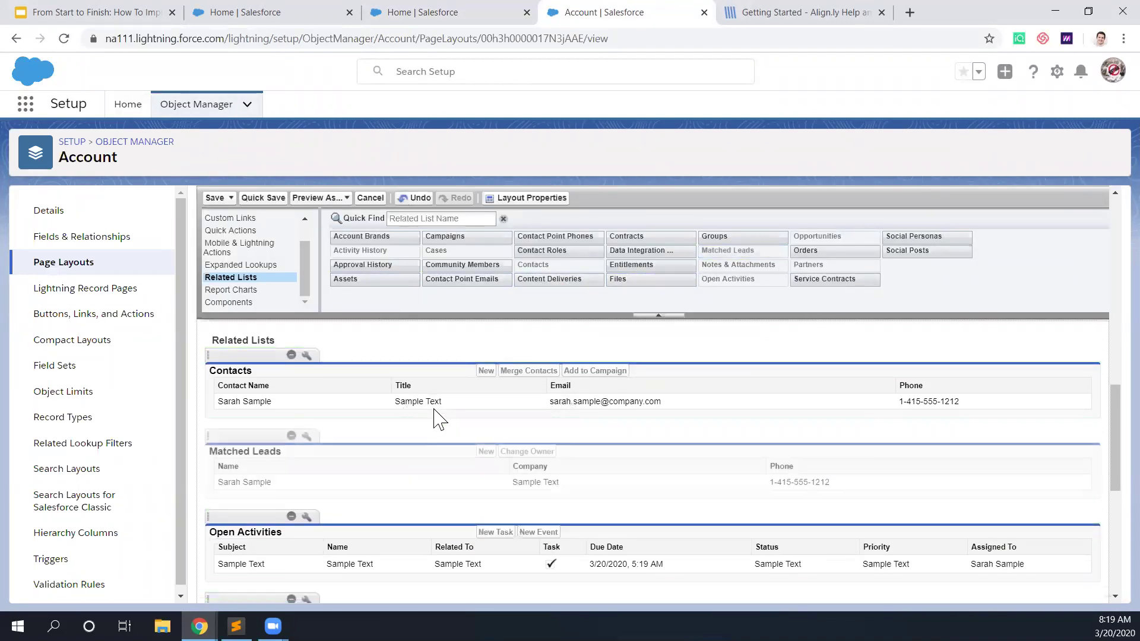
pyautogui.click(306, 436)
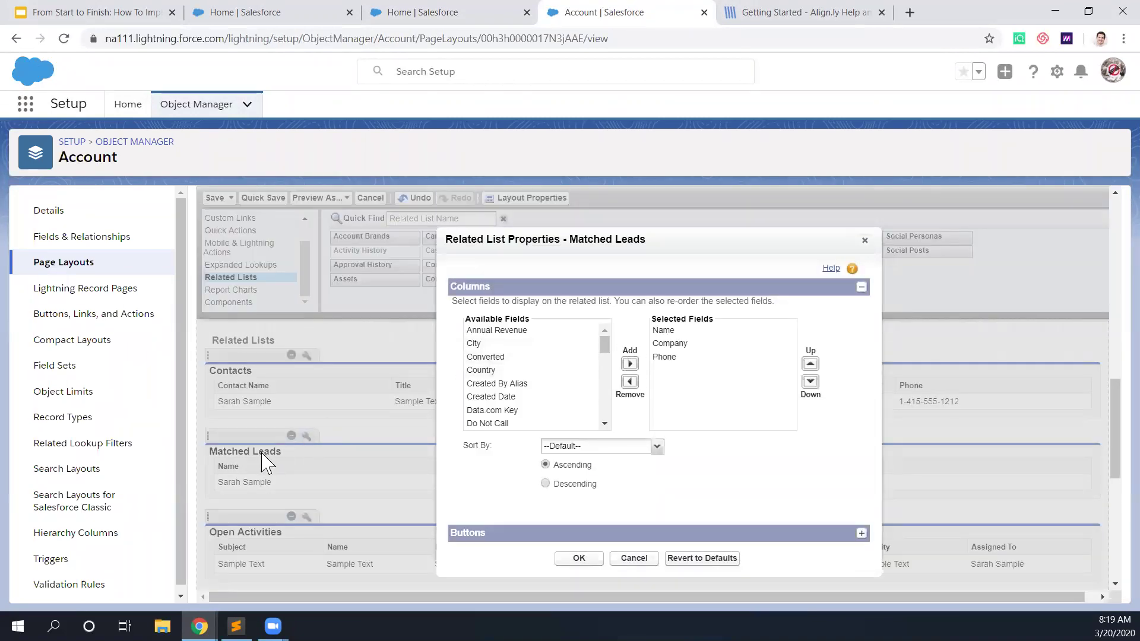
# Step: Add Email and Title to Matched Leads, ordered Name, Title, Company, Email, Phone
pyautogui.moveTo(605, 346)
pyautogui.mouseDown()
pyautogui.moveTo(607, 411)
pyautogui.moveTo(613, 350)
pyautogui.moveTo(618, 374)
pyautogui.moveTo(618, 350)
pyautogui.moveTo(618, 363)
pyautogui.mouseUp()
pyautogui.click(538, 368)
pyautogui.click(629, 364)
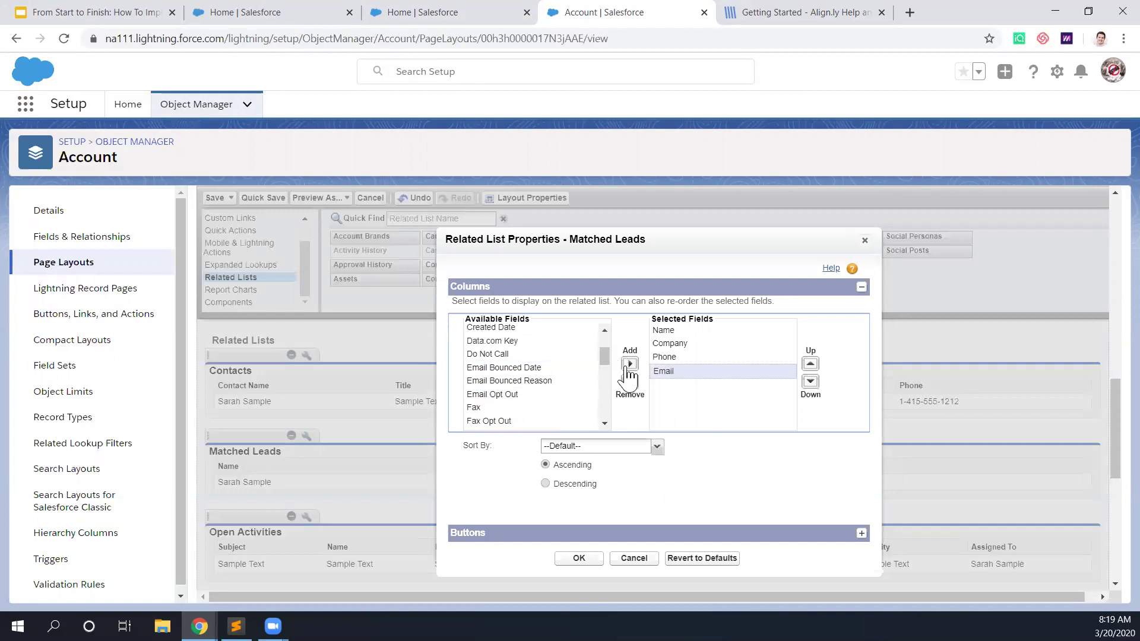
pyautogui.click(810, 363)
pyautogui.moveTo(604, 353); pyautogui.dragTo(604, 407)
pyautogui.click(541, 391)
pyautogui.click(630, 364)
pyautogui.click(810, 363)
pyautogui.click(811, 364)
pyautogui.click(810, 363)
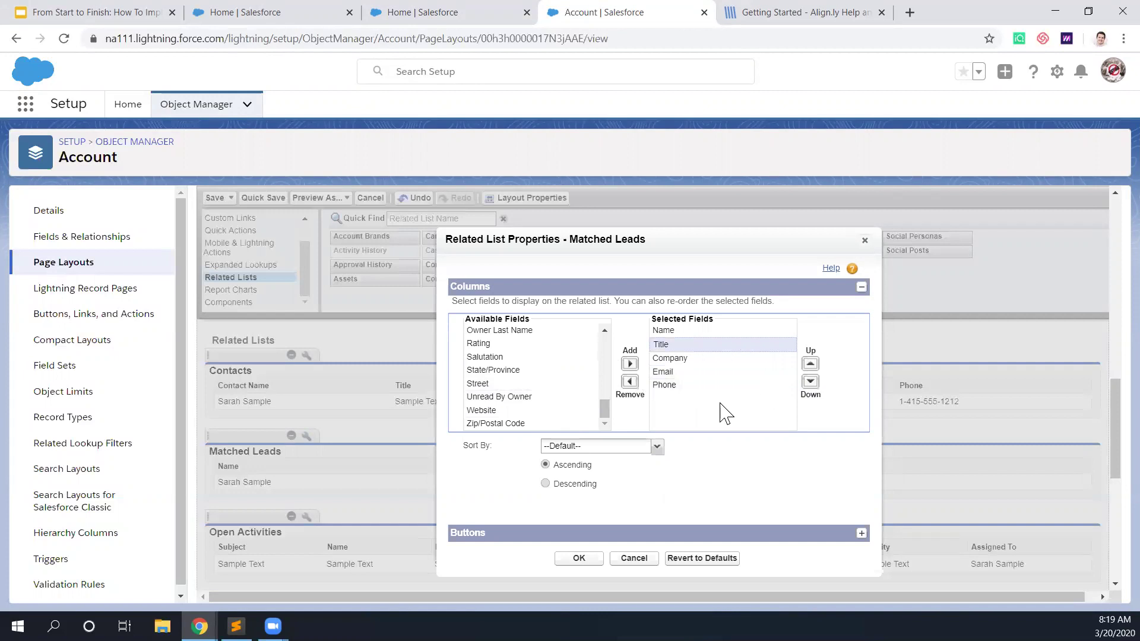
pyautogui.click(583, 558)
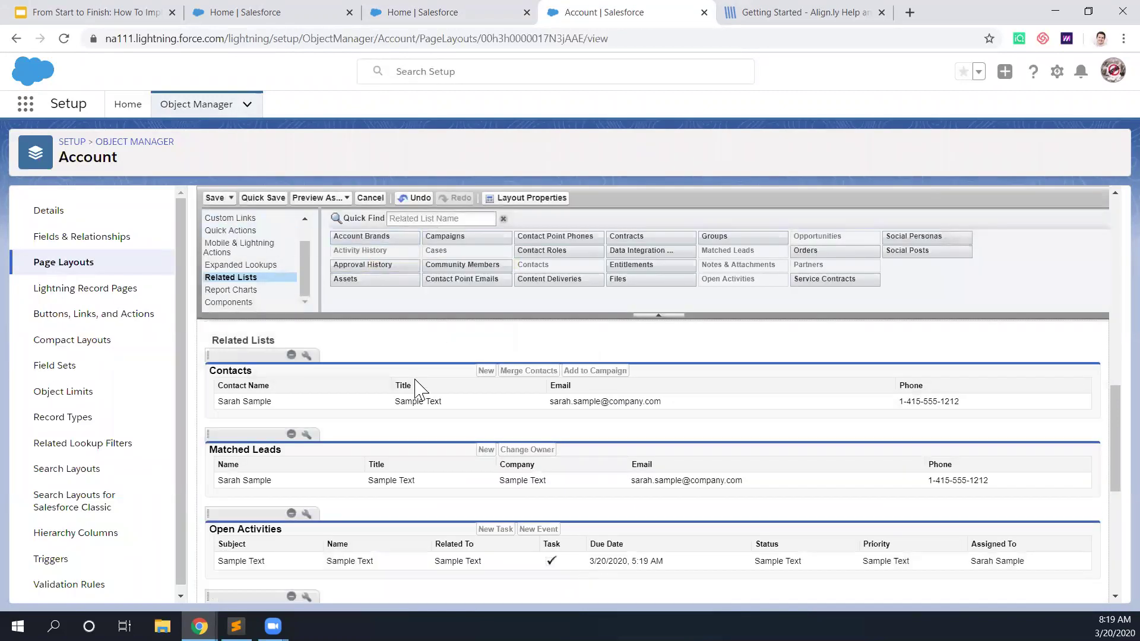
# Step: Filter the Account fields and place Geography Match in the Align.ly Lead-to-Account section
pyautogui.scroll(7, 380, 410)
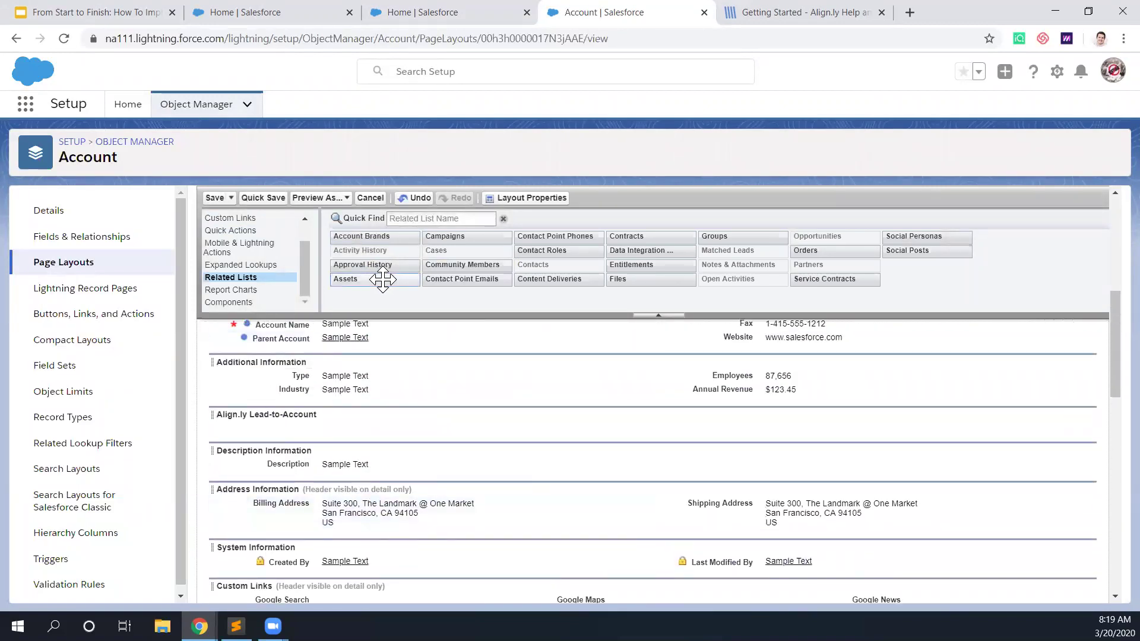
pyautogui.scroll(1, 255, 248)
pyautogui.scroll(1, 257, 248)
pyautogui.click(217, 222)
pyautogui.scroll(5, 217, 223)
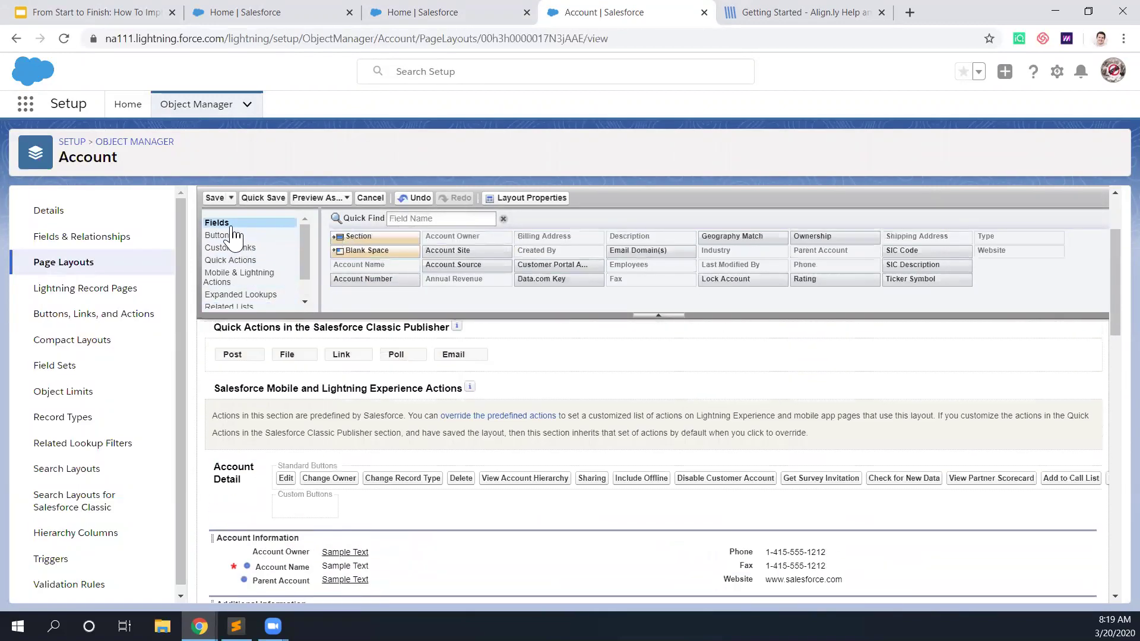
pyautogui.scroll(-4, 362, 448)
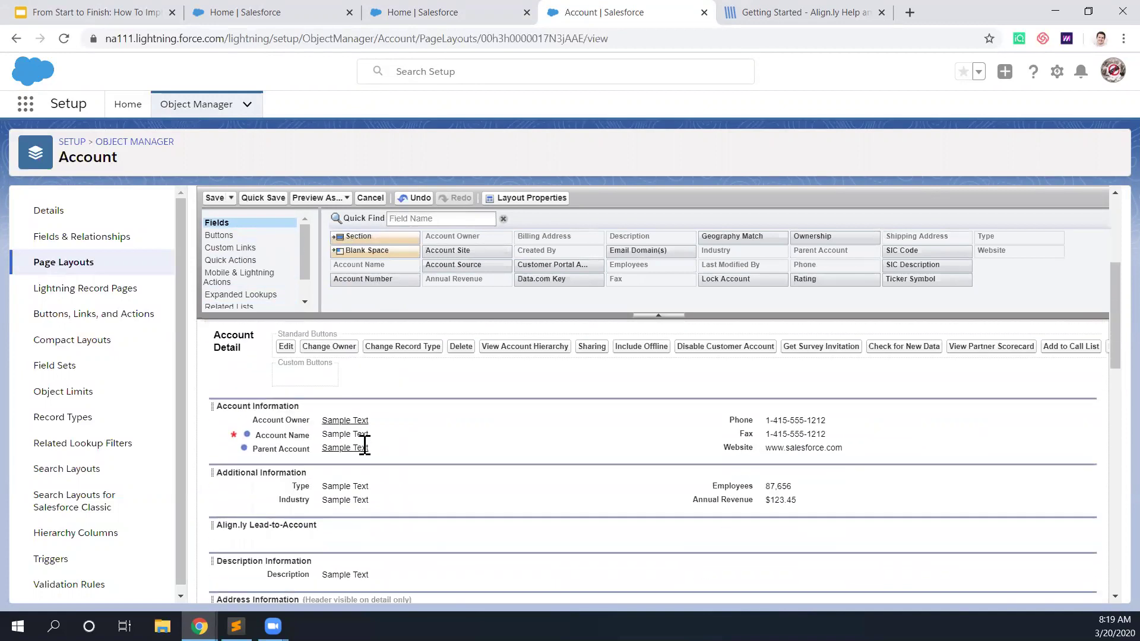
pyautogui.click(427, 218)
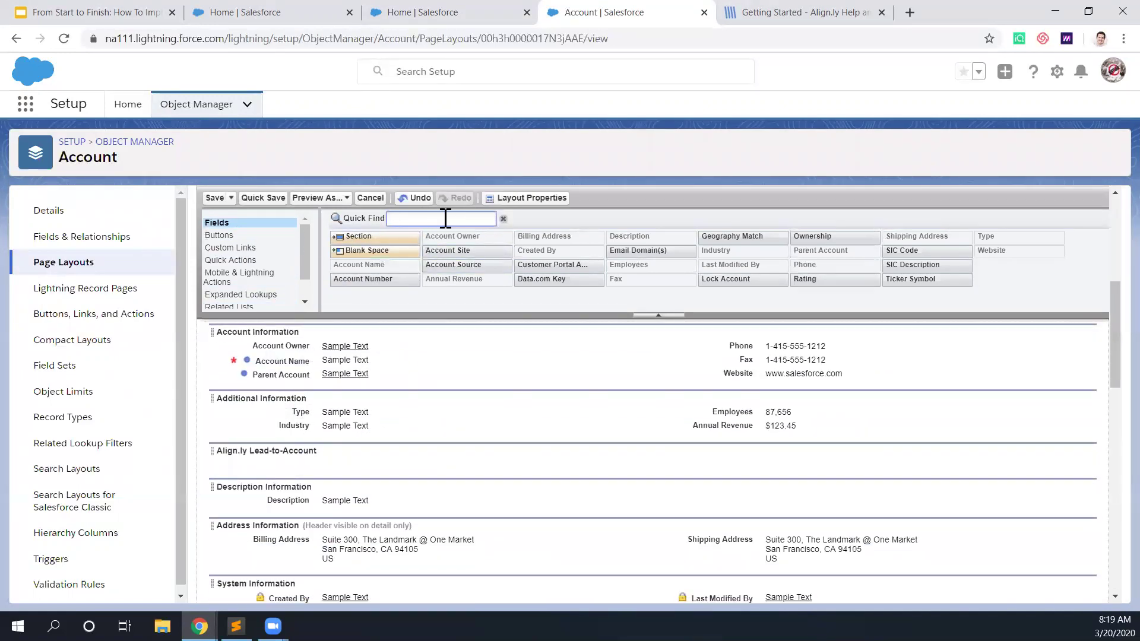
pyautogui.write('g')
pyautogui.press('BackSpace')
pyautogui.write('g')
pyautogui.moveTo(378, 265); pyautogui.dragTo(825, 451)
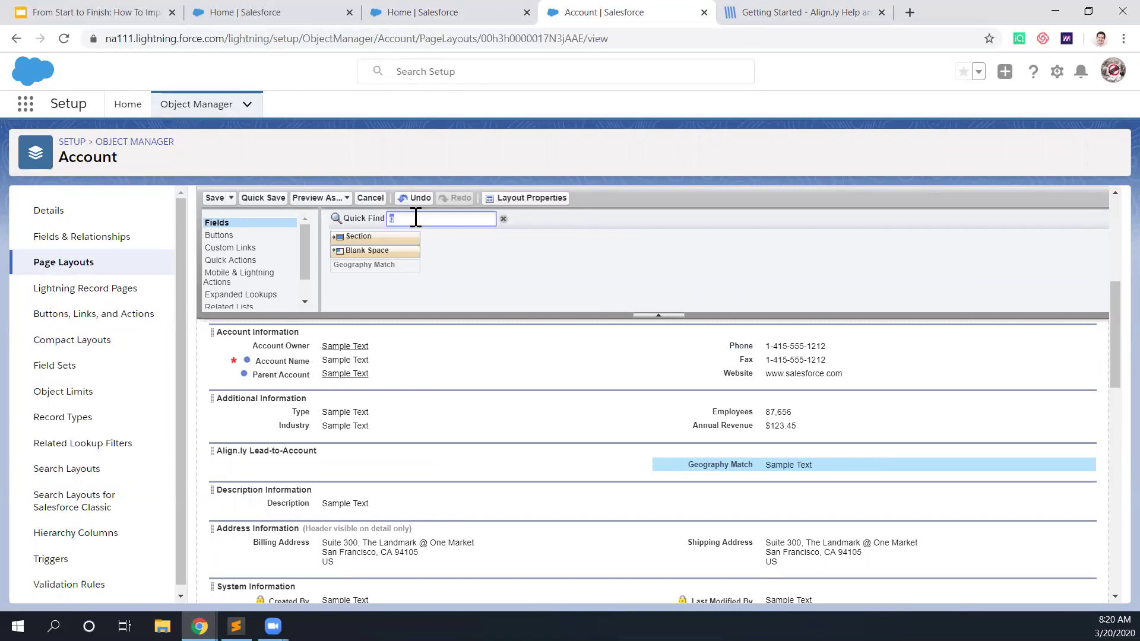
# Step: Add Lock Account and Email Domain(s) to the Align.ly section and save the layout
pyautogui.write('lock')
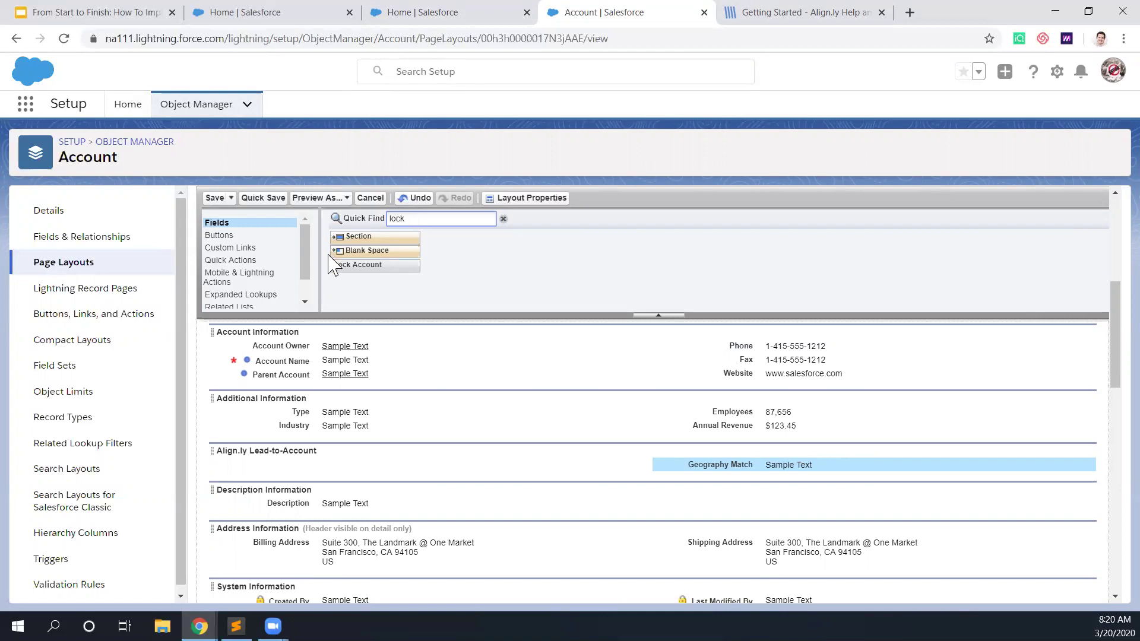
pyautogui.moveTo(350, 265); pyautogui.dragTo(823, 467)
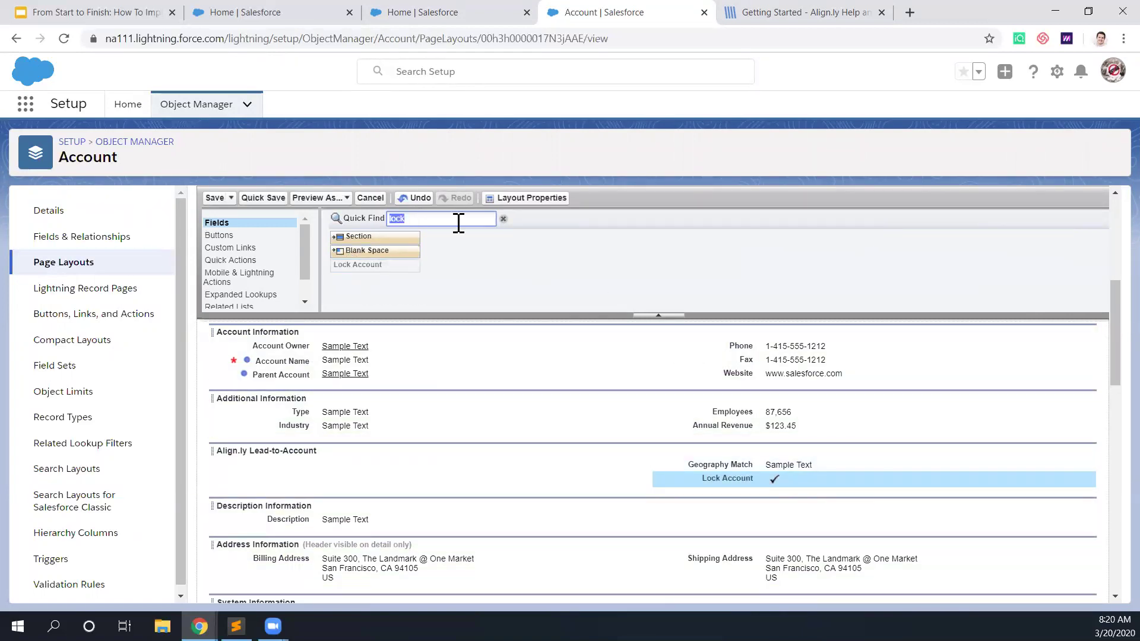
pyautogui.write('emai')
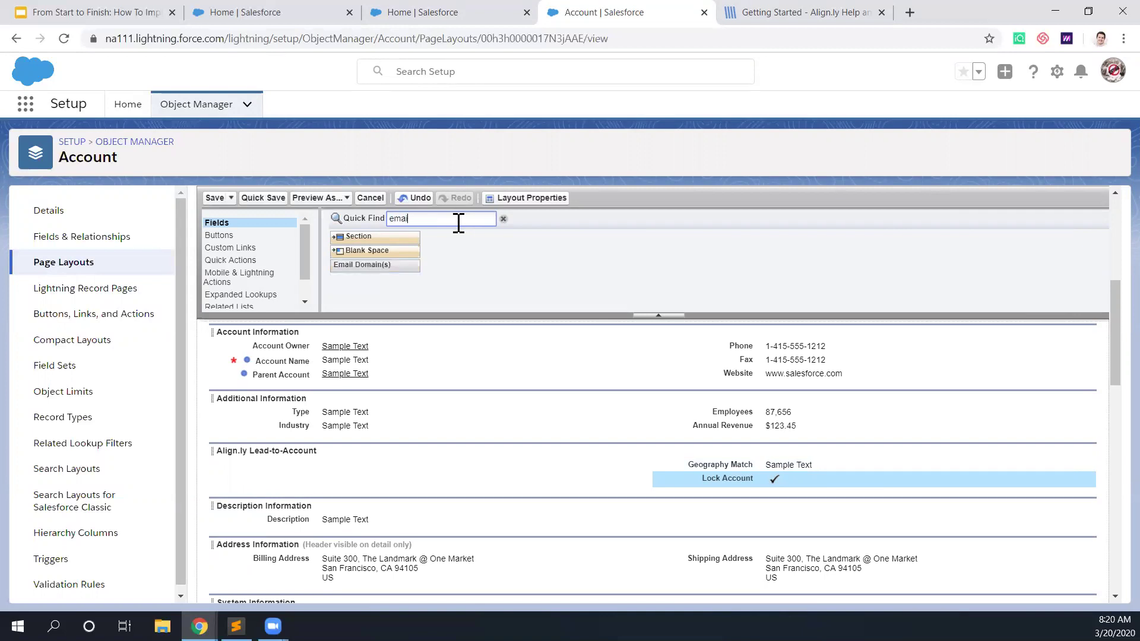
pyautogui.write('l')
pyautogui.moveTo(394, 263); pyautogui.dragTo(348, 456)
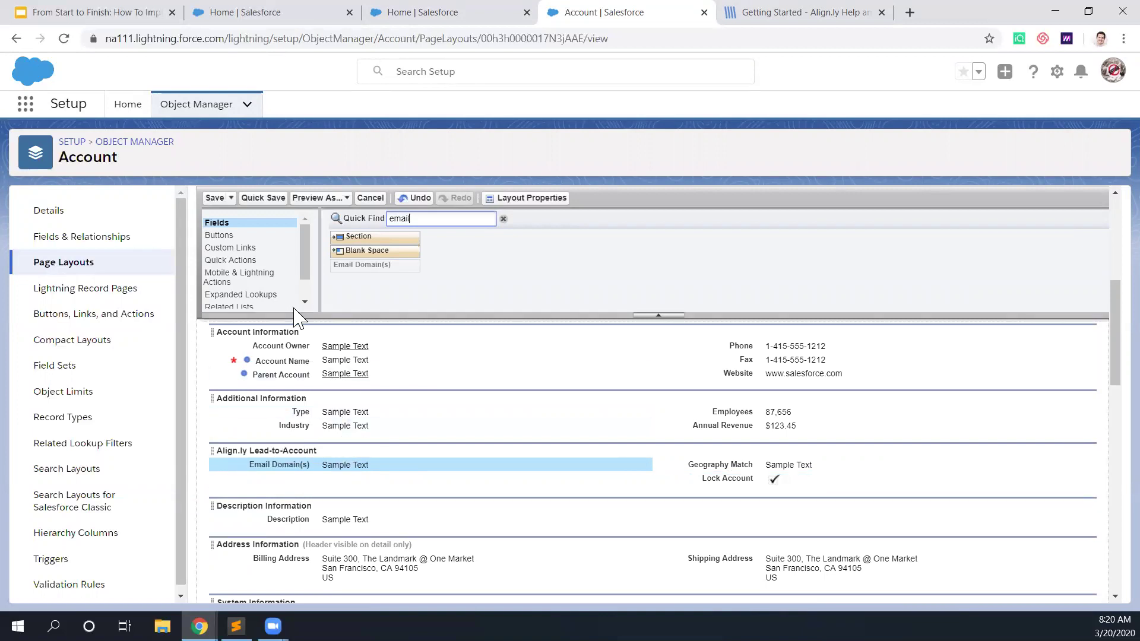
pyautogui.click(213, 200)
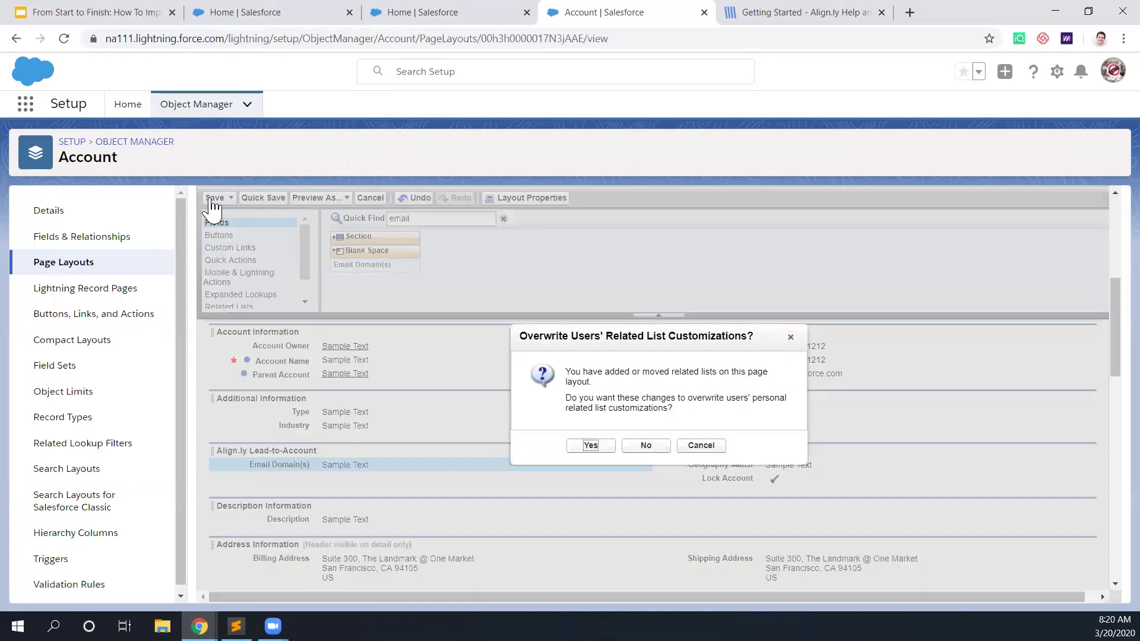
pyautogui.click(587, 446)
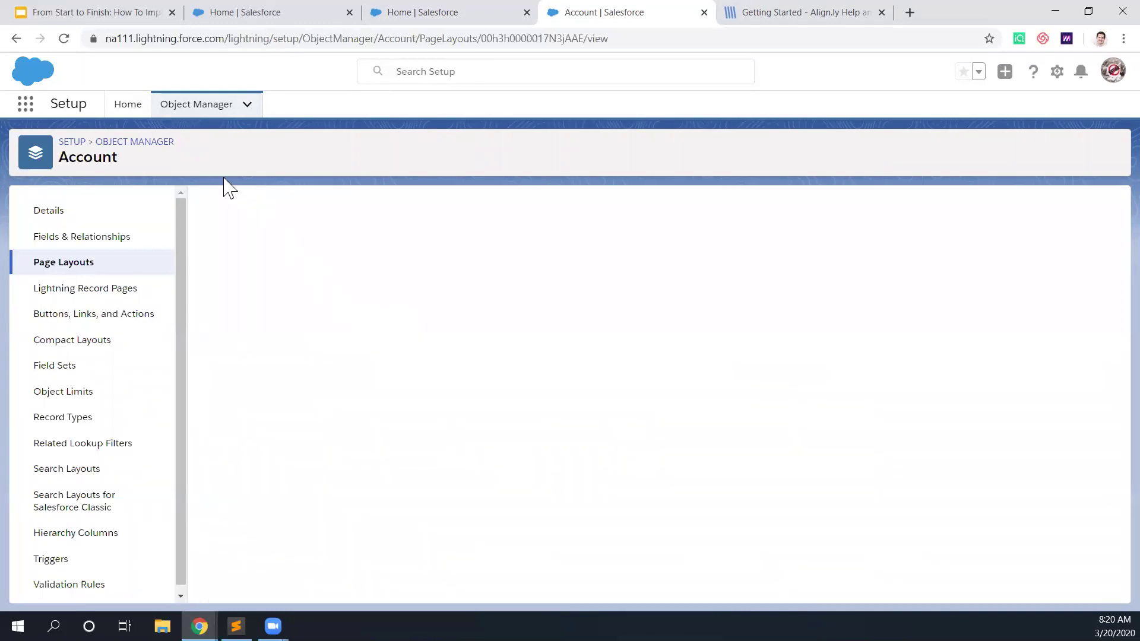
# Step: Search Object Manager for 'contact' and open the Contact object
pyautogui.click(198, 110)
pyautogui.click(876, 147)
pyautogui.write('contact')
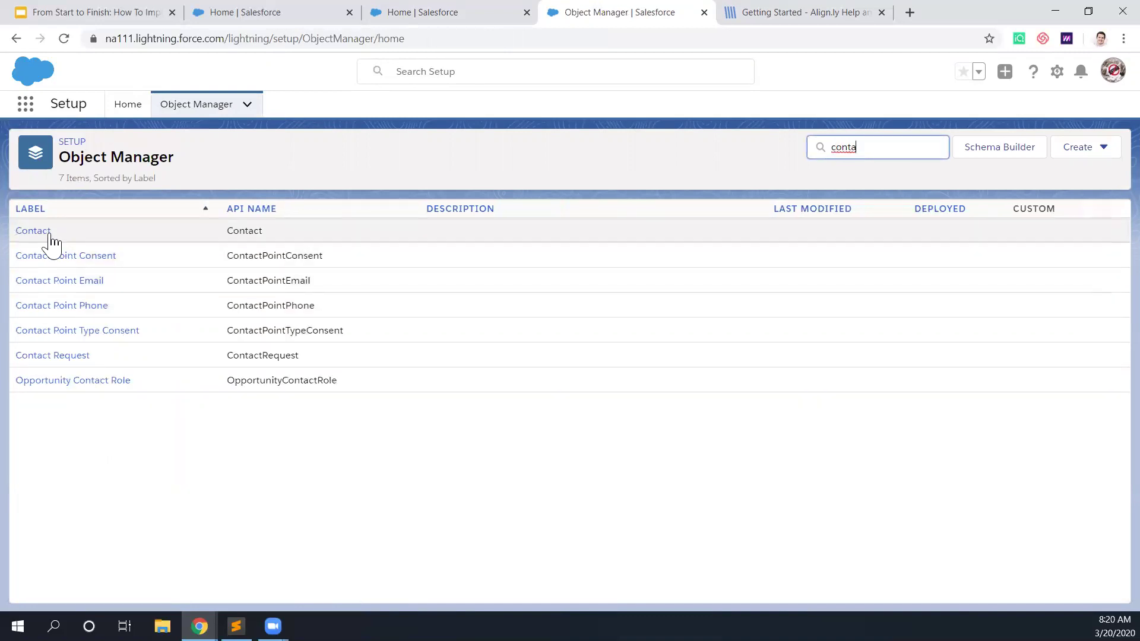
pyautogui.click(44, 232)
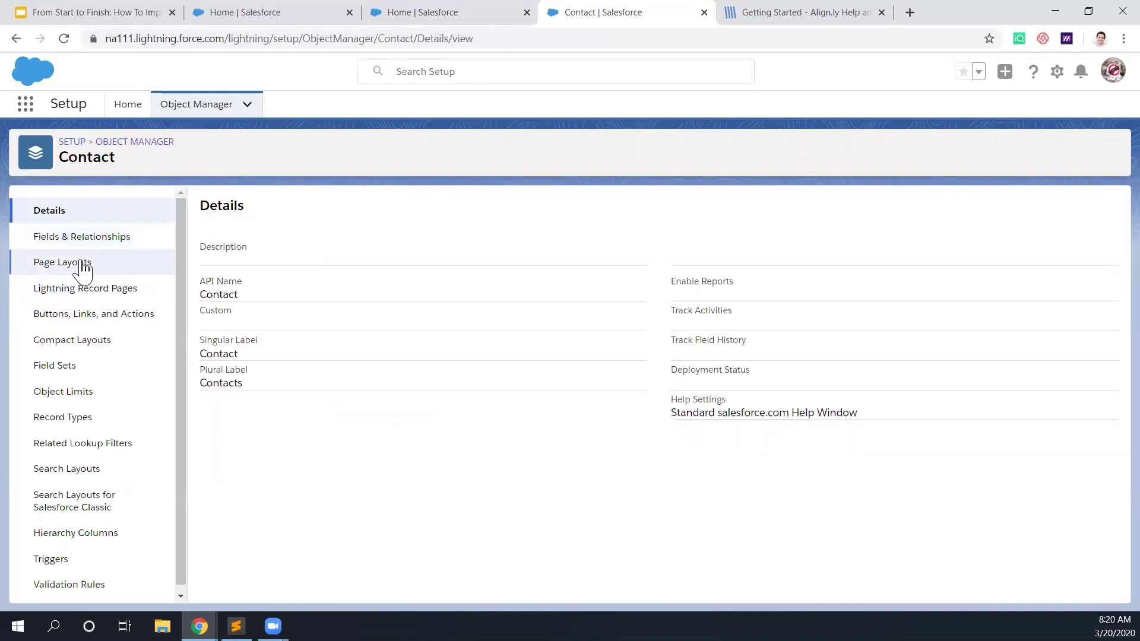
# Step: Add Lock Contact to the Contact Layout's Align.ly Lead-to-Account section and save
pyautogui.click(78, 262)
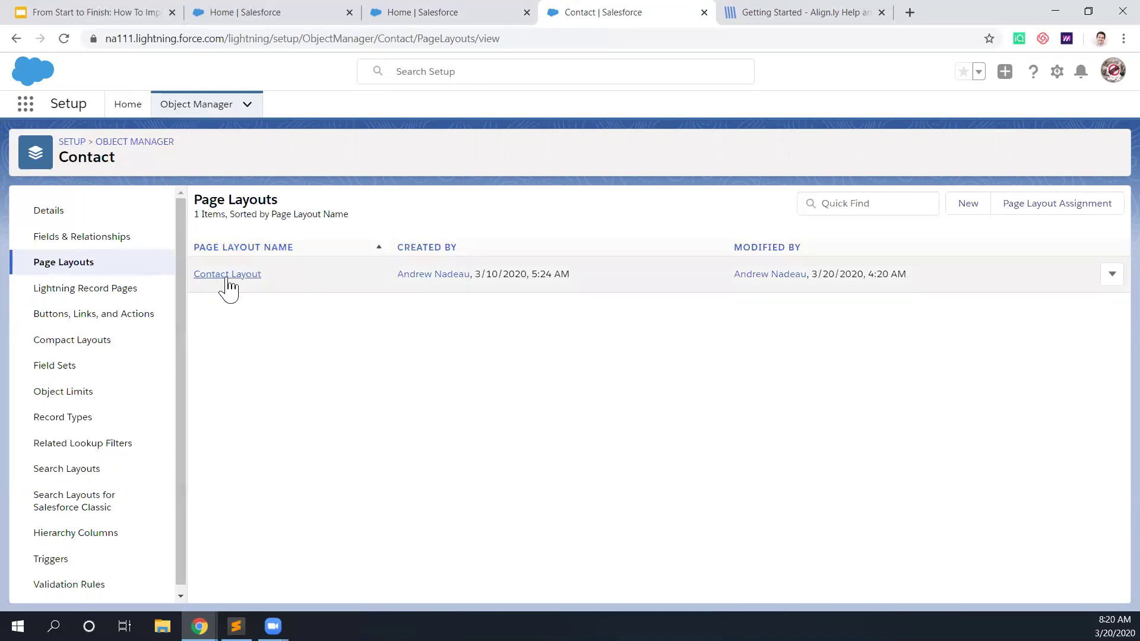
pyautogui.click(226, 274)
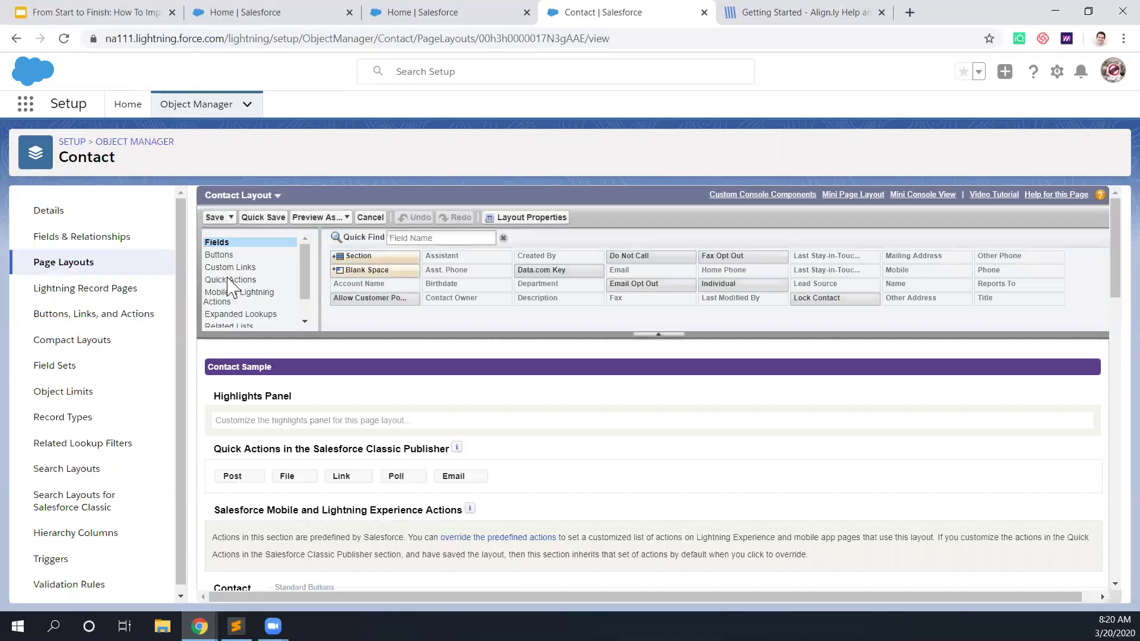
pyautogui.scroll(-6, 360, 440)
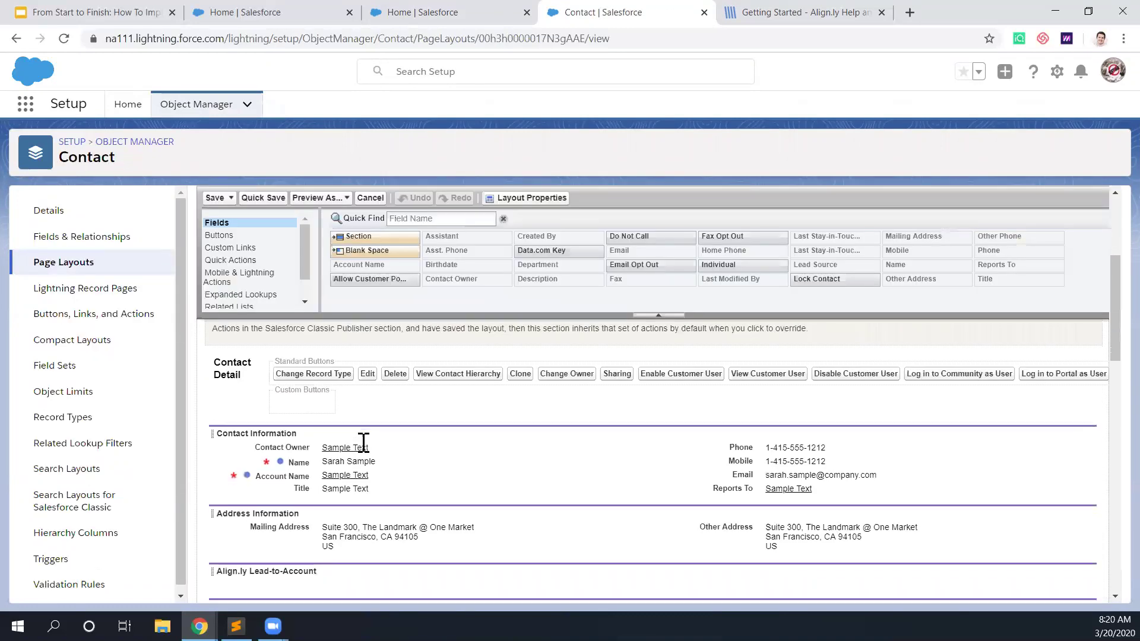
pyautogui.click(420, 219)
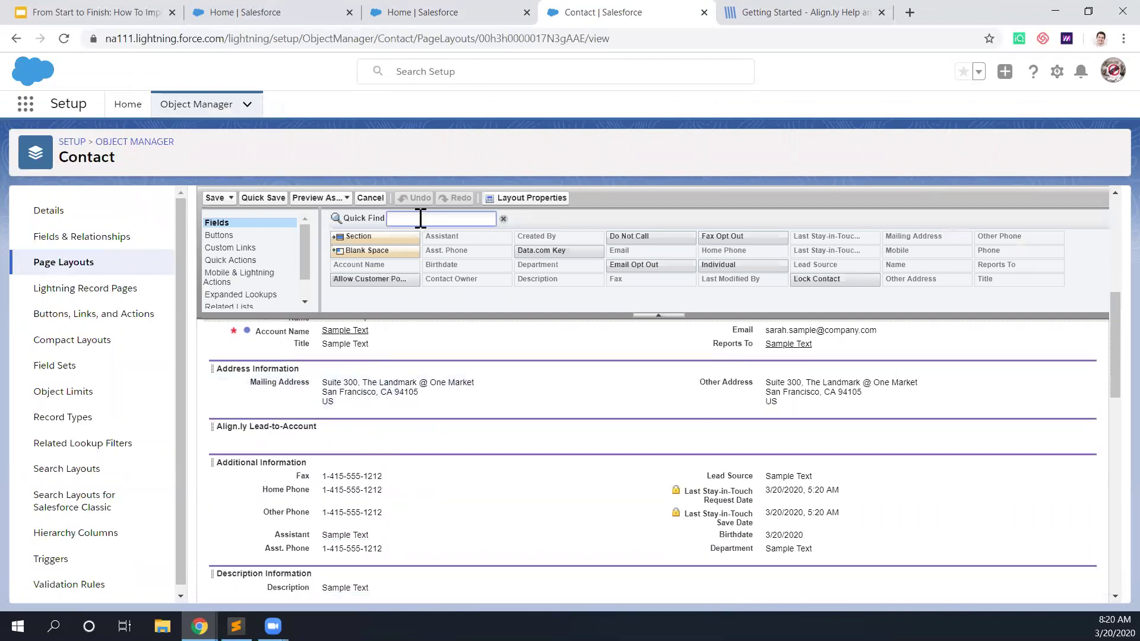
pyautogui.write('lo')
pyautogui.moveTo(371, 265); pyautogui.dragTo(353, 441)
pyautogui.click(215, 198)
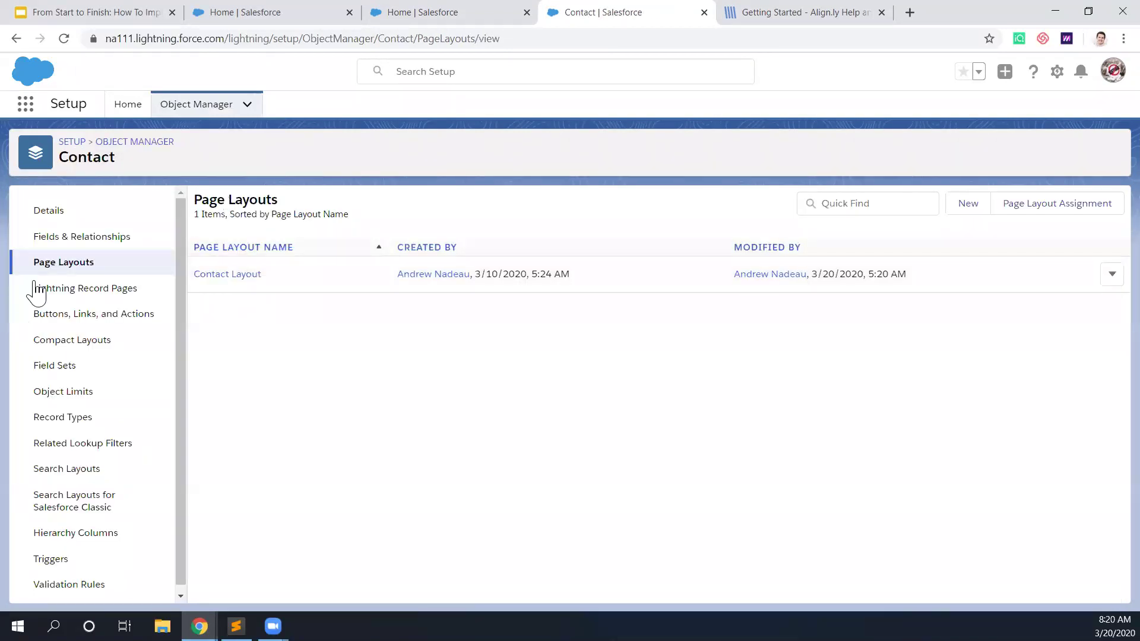
# Step: Find the Lead object in Object Manager and open its Lead Layout for editing
pyautogui.click(201, 107)
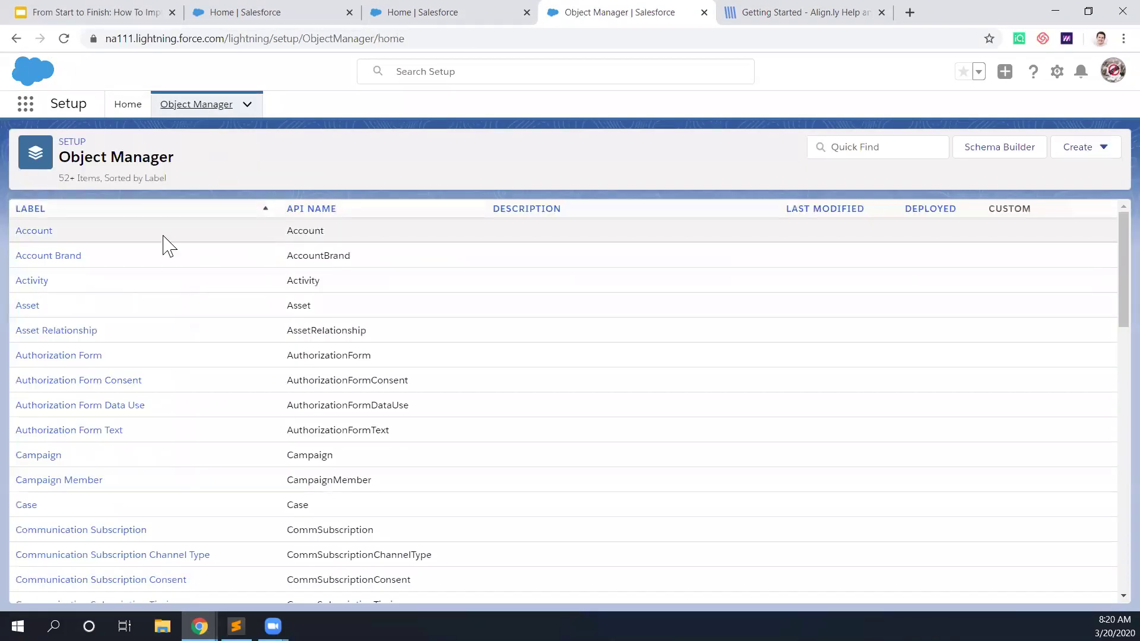
pyautogui.click(872, 147)
pyautogui.write('lead')
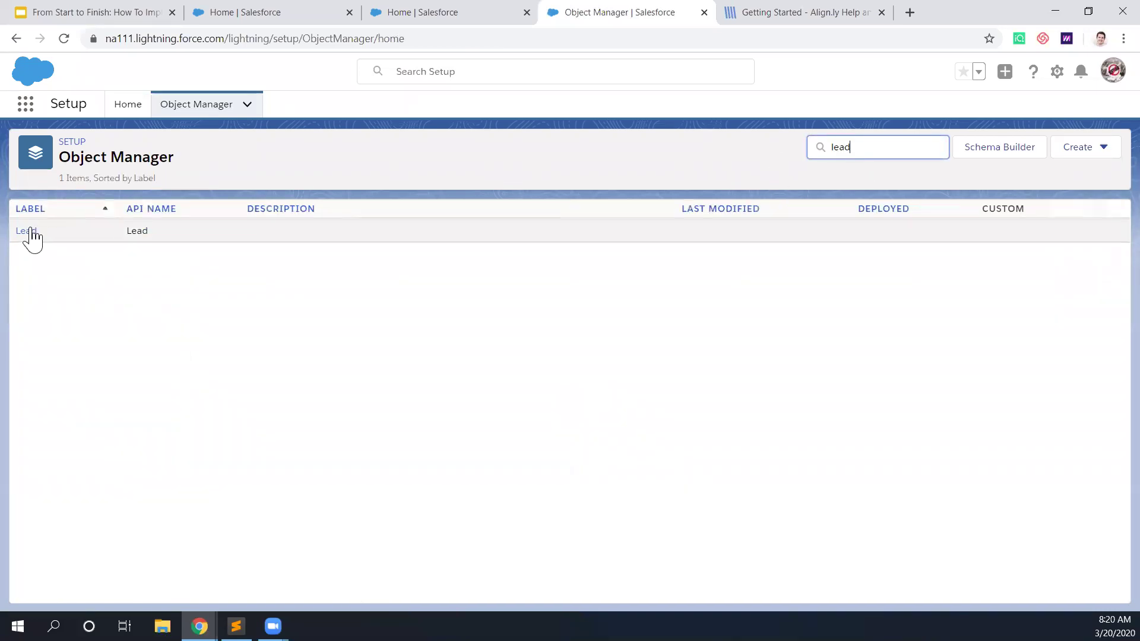
pyautogui.click(26, 232)
pyautogui.click(79, 267)
pyautogui.click(241, 274)
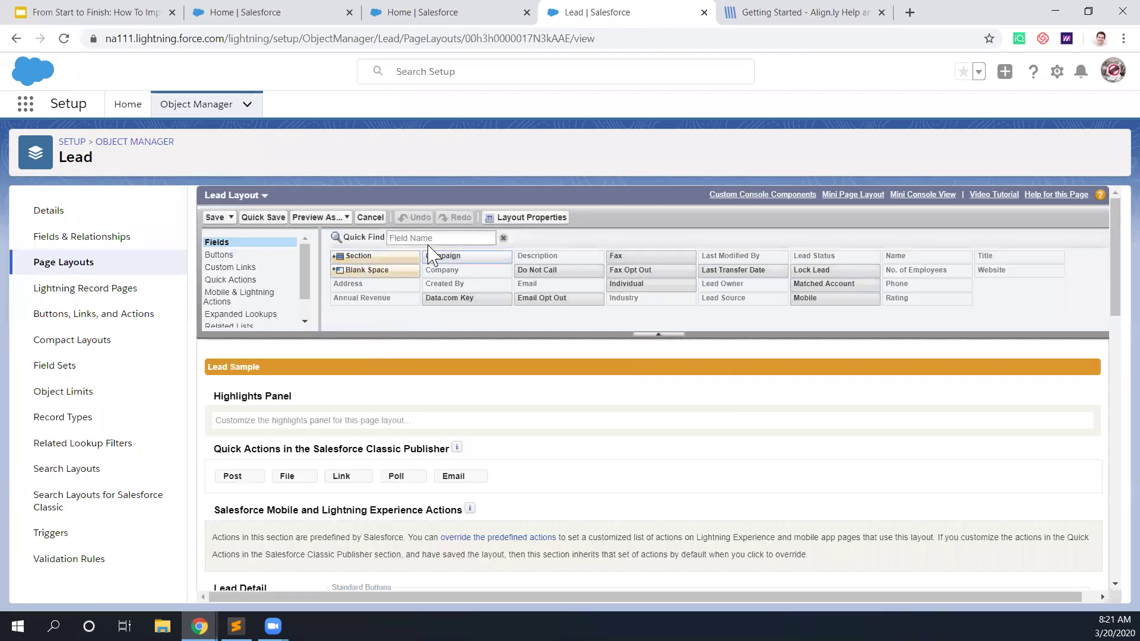
# Step: Add Matched Account and Lock Lead to the Lead Layout's Align.ly section and save
pyautogui.click(429, 238)
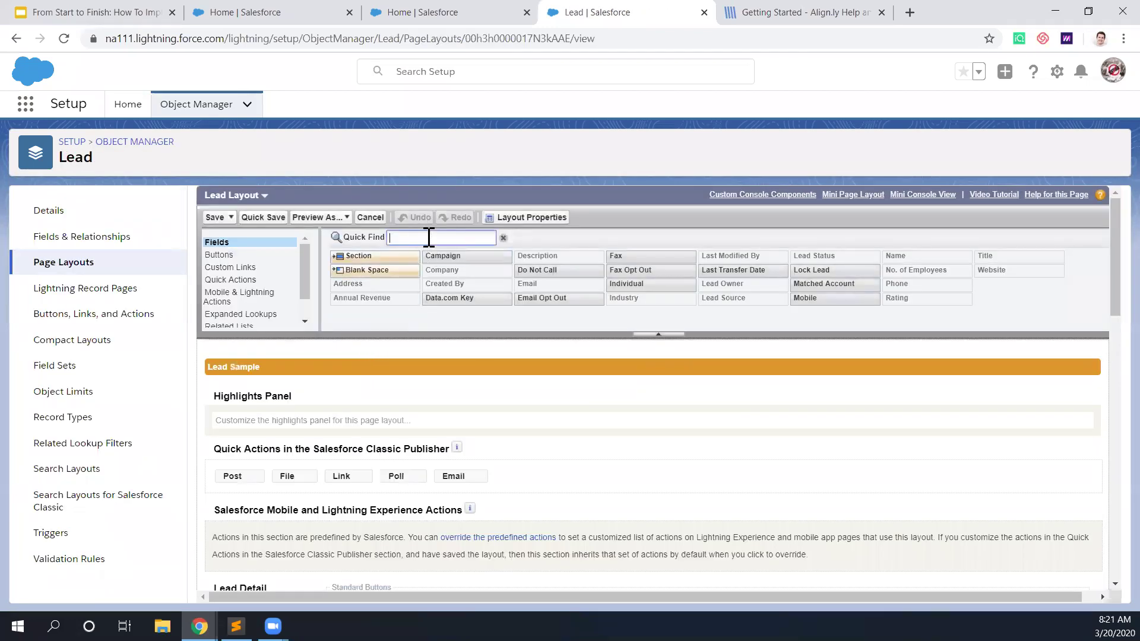
pyautogui.write('ma')
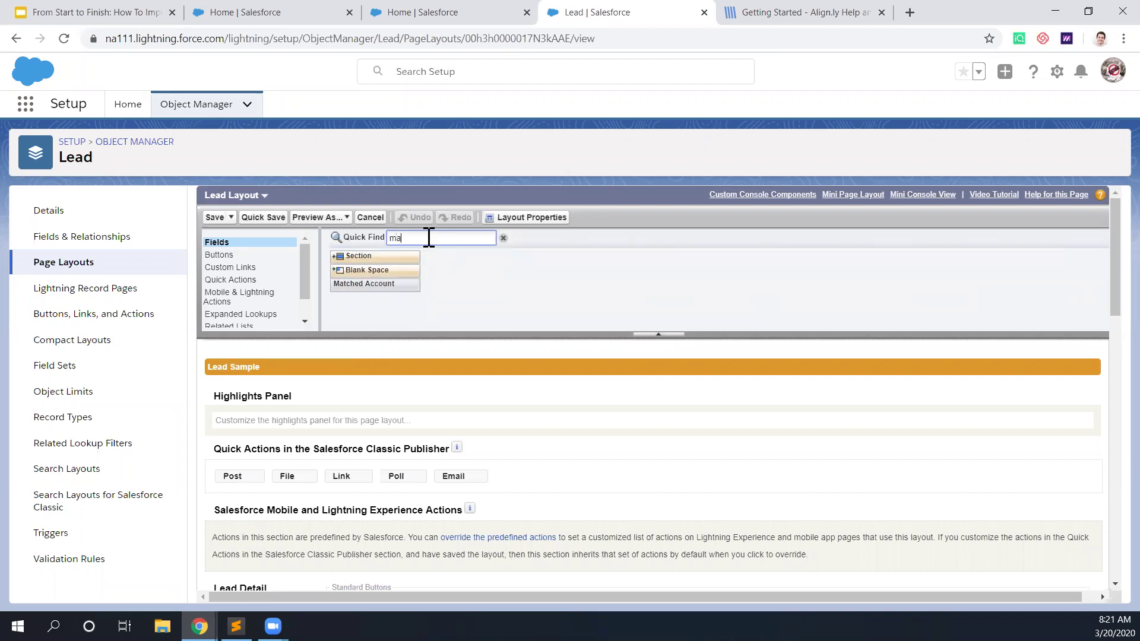
pyautogui.scroll(-5, 400, 403)
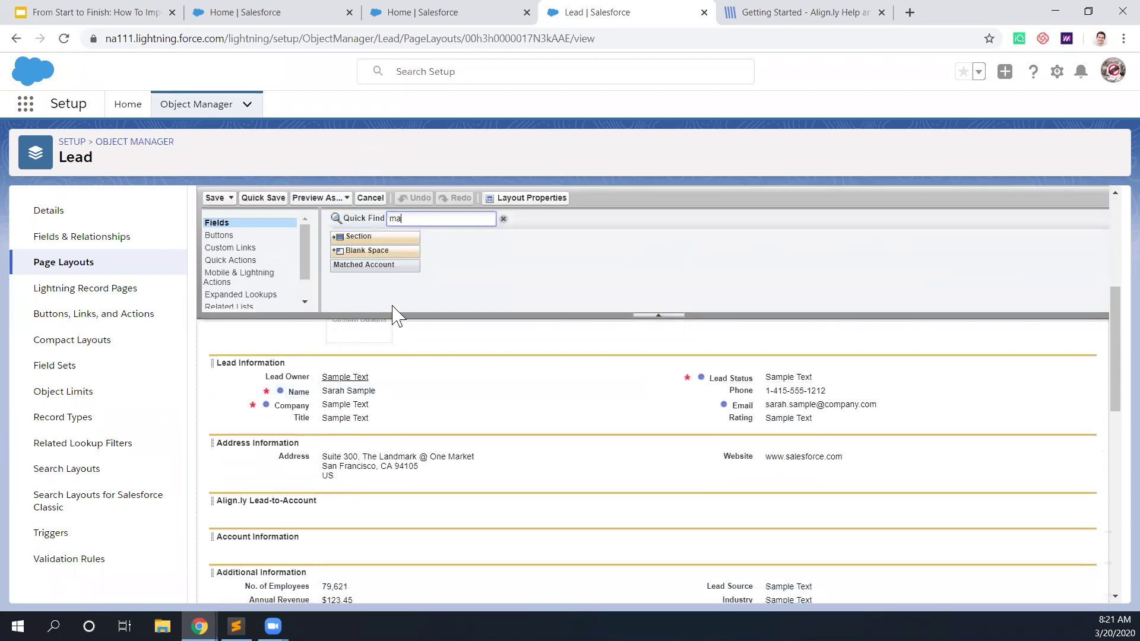
pyautogui.moveTo(374, 265); pyautogui.dragTo(349, 495)
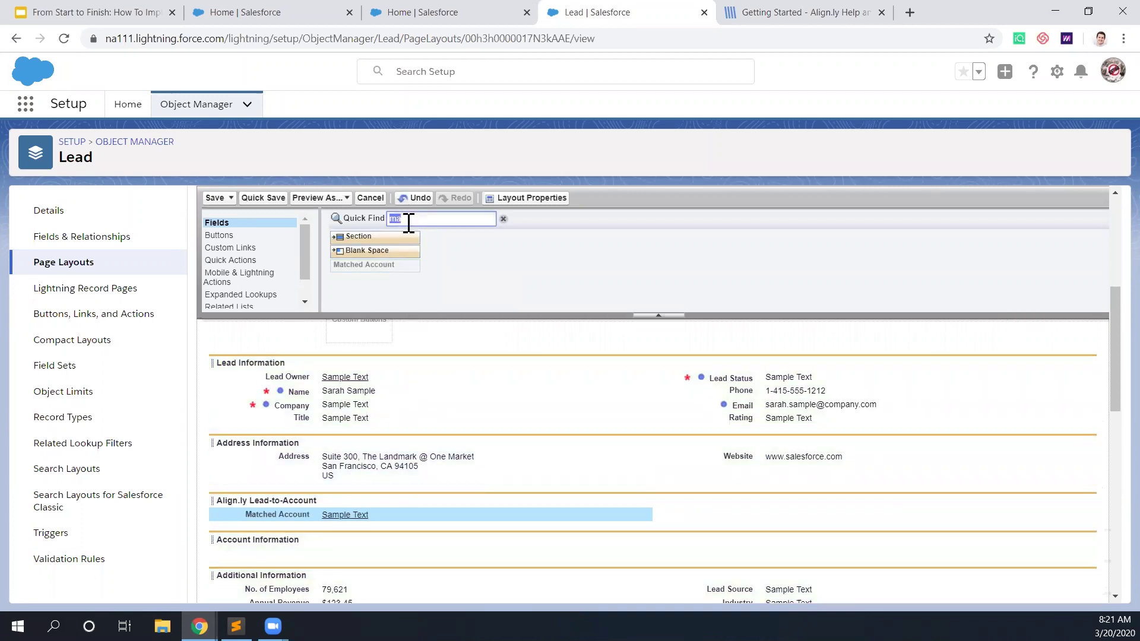
pyautogui.write('lock')
pyautogui.moveTo(380, 265); pyautogui.dragTo(796, 502)
pyautogui.click(215, 198)
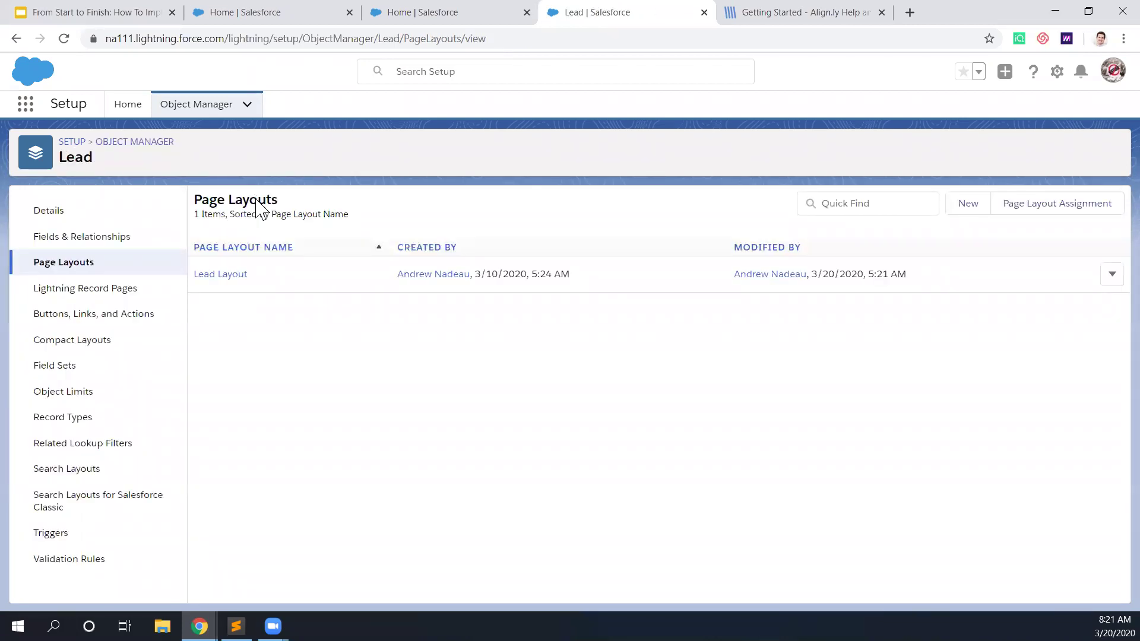
pyautogui.click(25, 104)
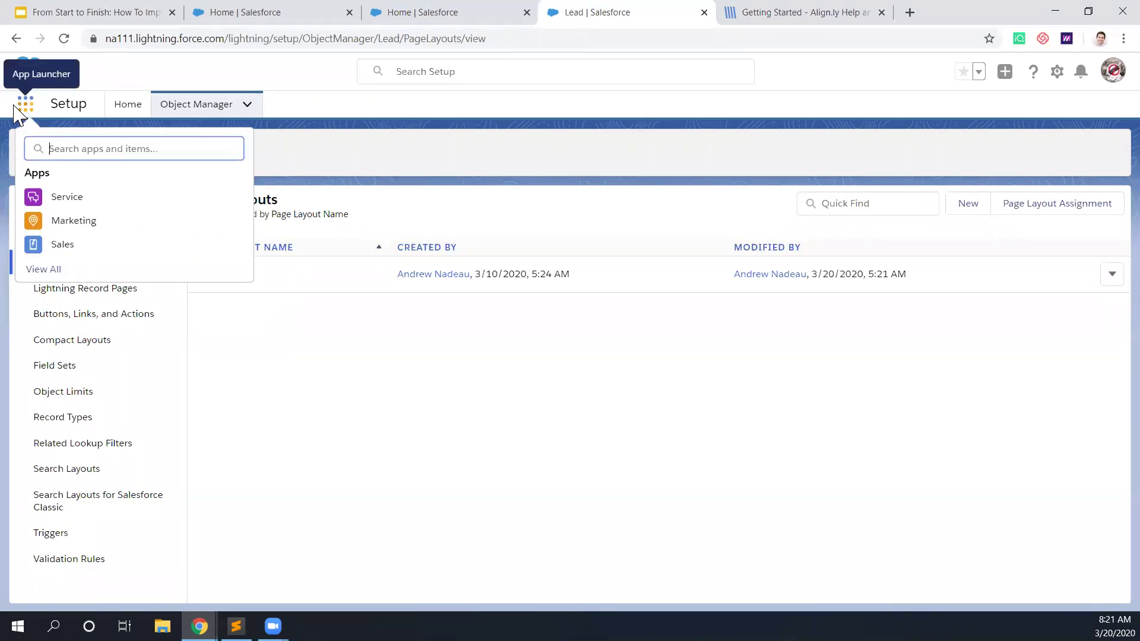
pyautogui.click(71, 249)
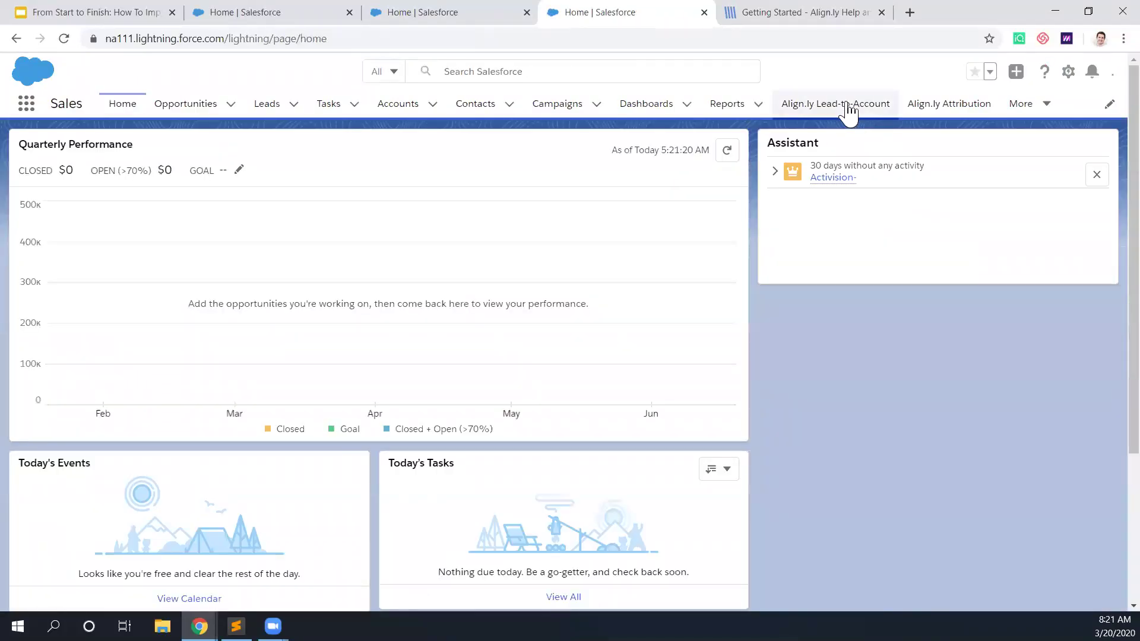
pyautogui.click(848, 111)
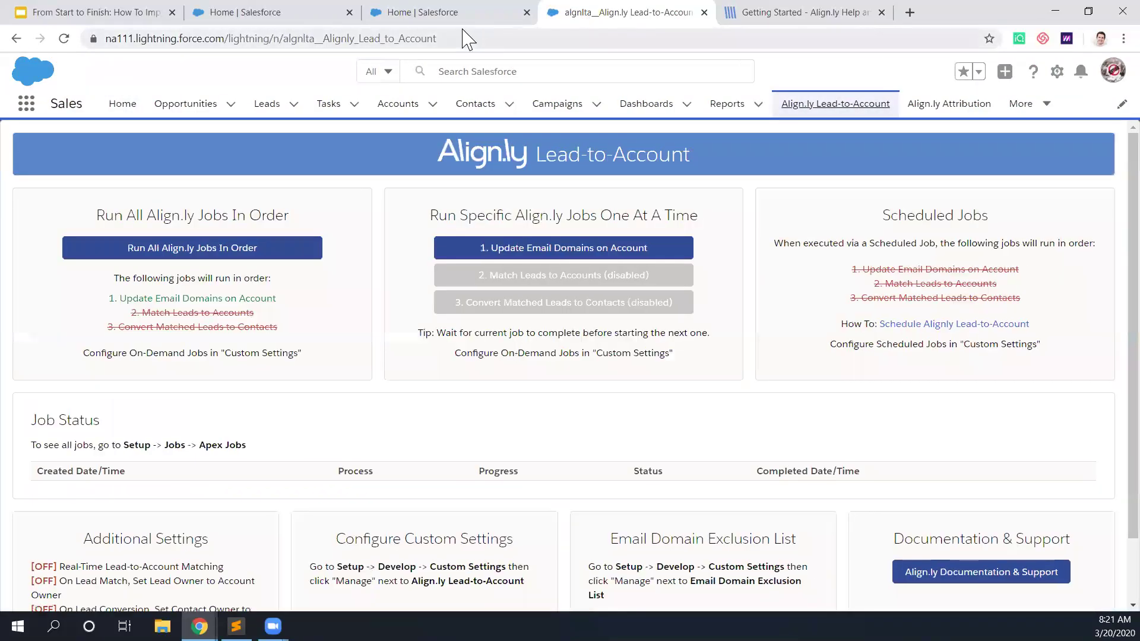
pyautogui.click(349, 12)
pyautogui.click(349, 12)
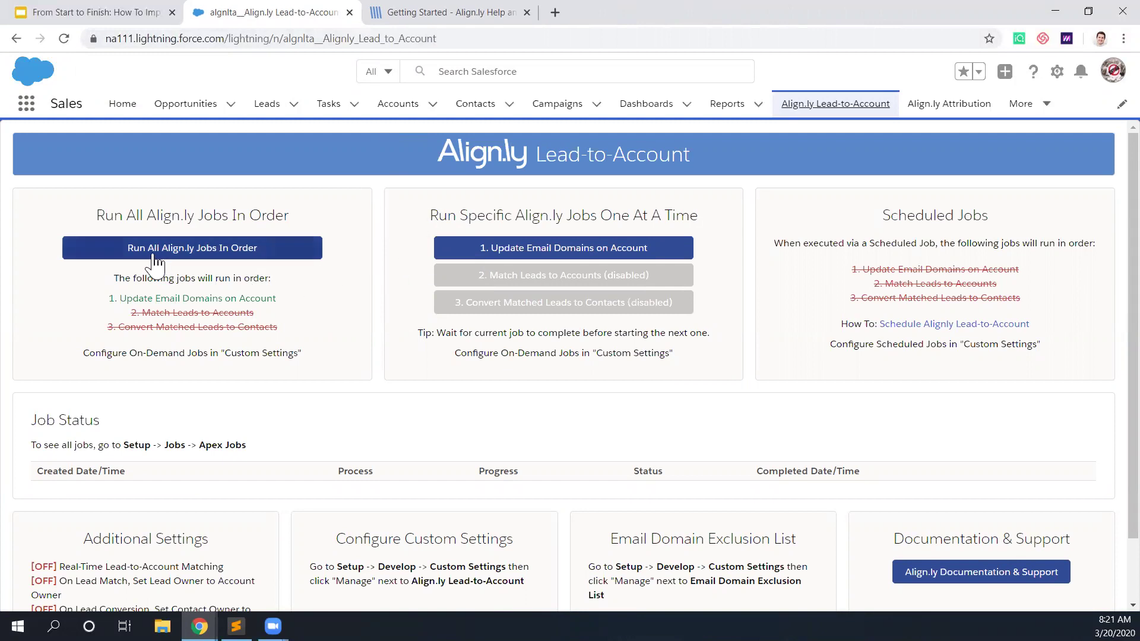
pyautogui.scroll(-1, 175, 357)
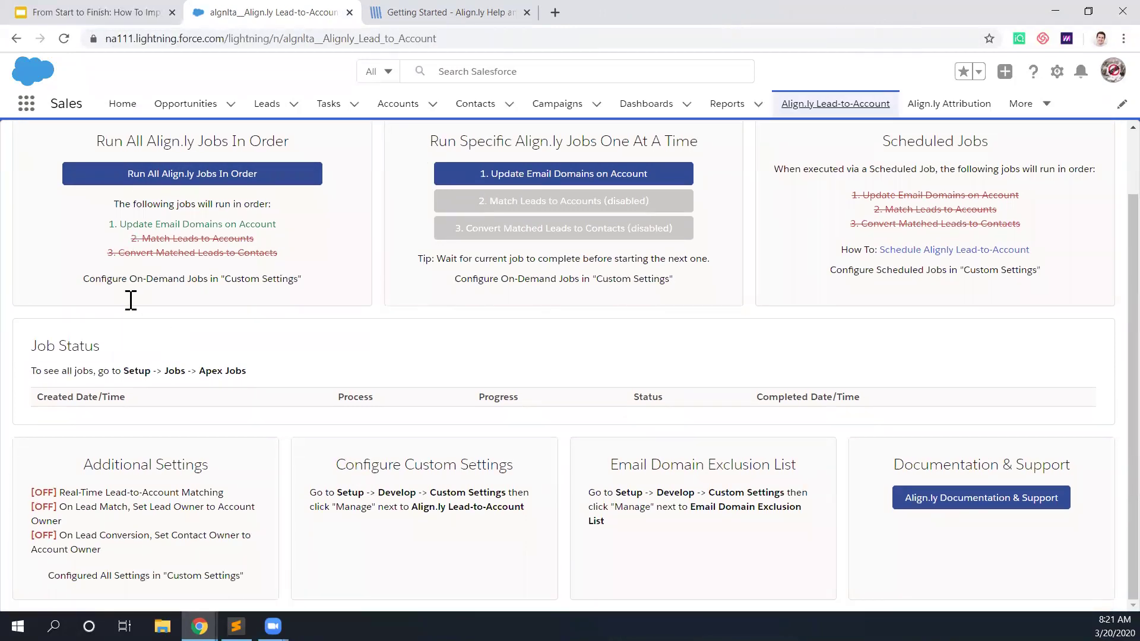
pyautogui.scroll(2, 149, 283)
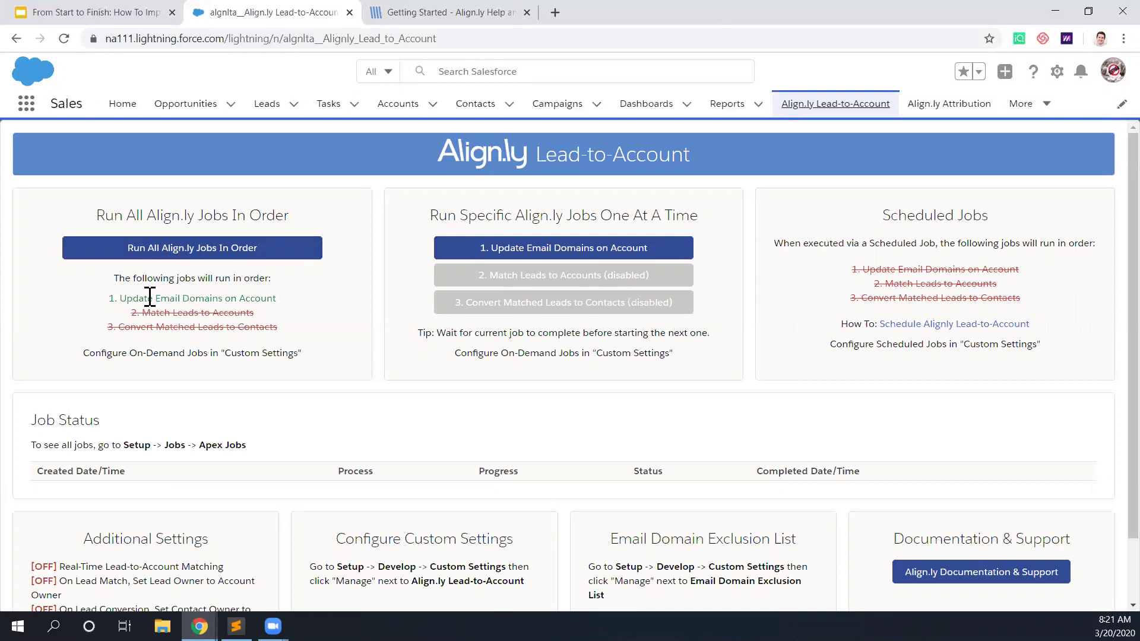
pyautogui.moveTo(127, 298); pyautogui.dragTo(219, 297)
pyautogui.click(218, 297)
# Step: Open Reports in a new tab and browse to the Align.ly Lead-to-Account report folder
pyautogui.keyDown('ctrl'); pyautogui.click(727, 111); pyautogui.keyUp('ctrl')
pyautogui.click(436, 13)
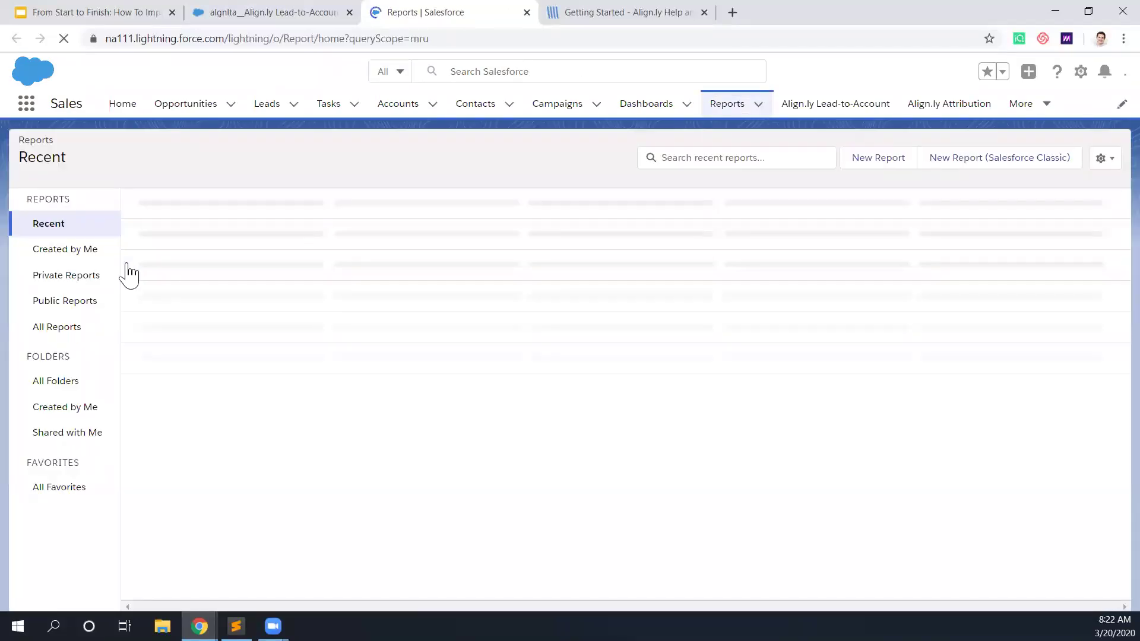
pyautogui.click(59, 381)
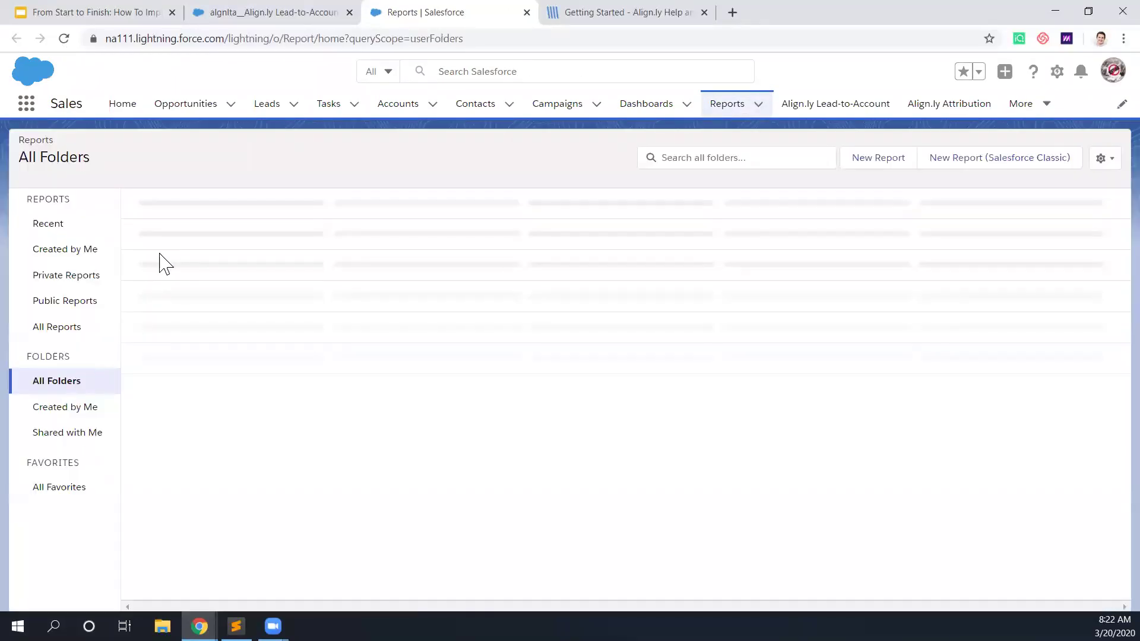
pyautogui.click(182, 223)
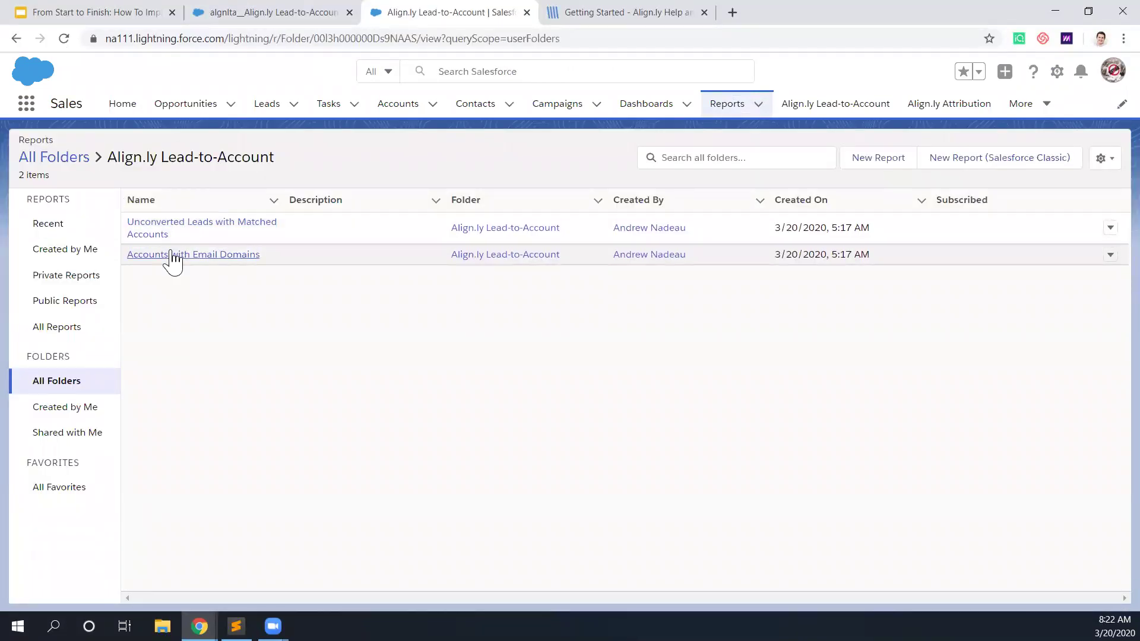
# Step: Open Accounts with Email Domains in its own tab, view it, then return to the folder
pyautogui.rightClick(187, 262)
pyautogui.click(208, 268)
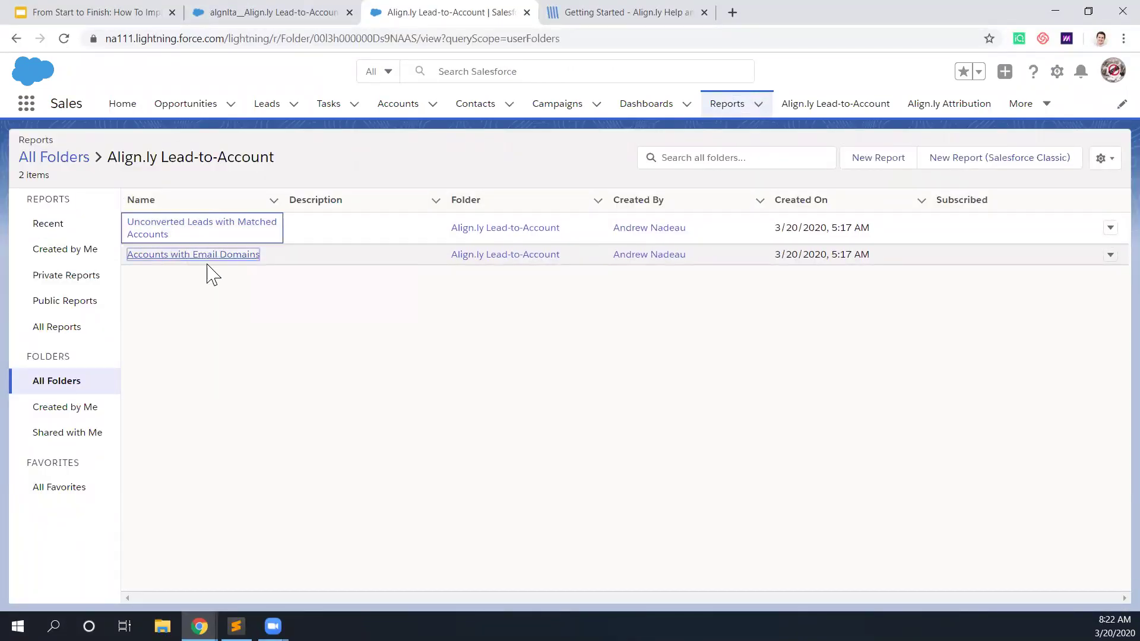
pyautogui.click(630, 17)
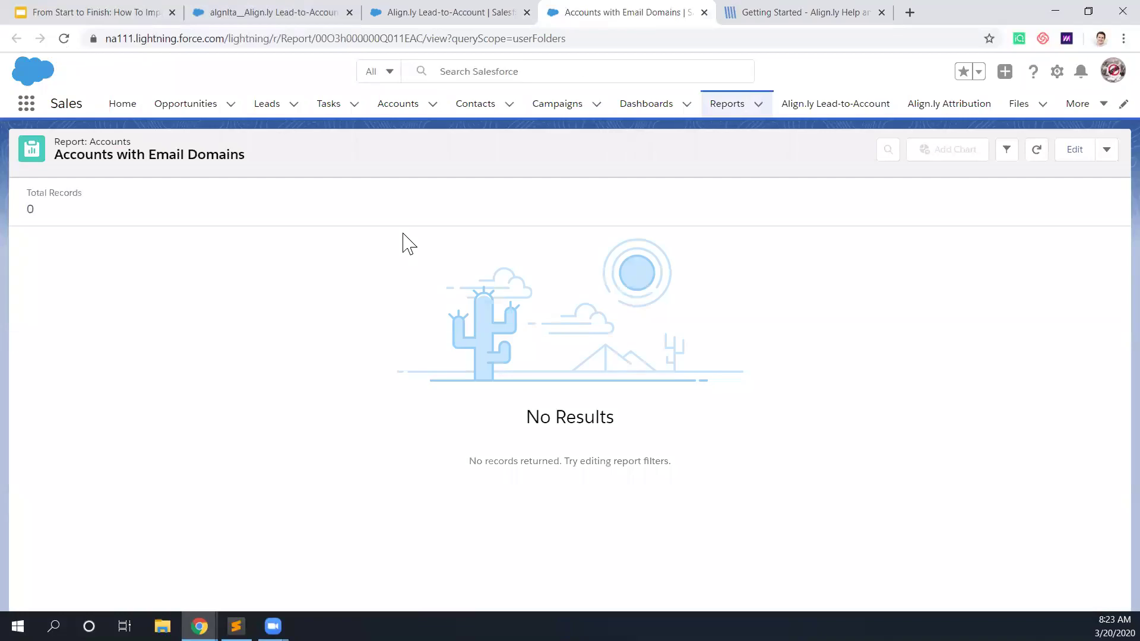
pyautogui.click(427, 15)
# Step: Run '1. Update Email Domains on Account' to Completed (3 of 3), then return to the report
pyautogui.click(291, 14)
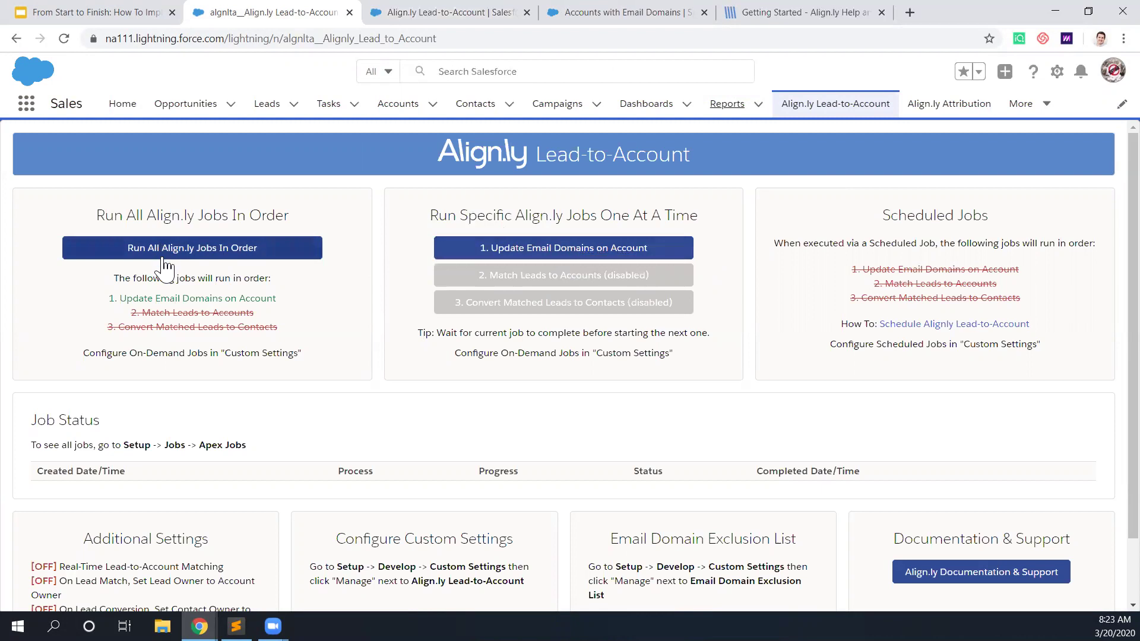
pyautogui.click(563, 250)
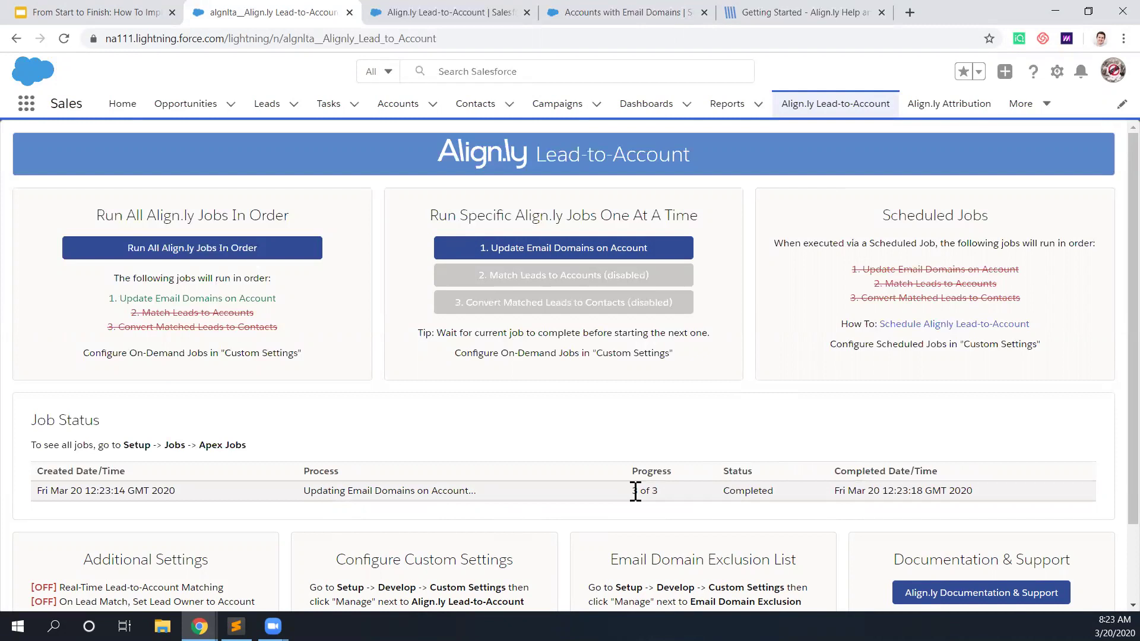
pyautogui.click(597, 13)
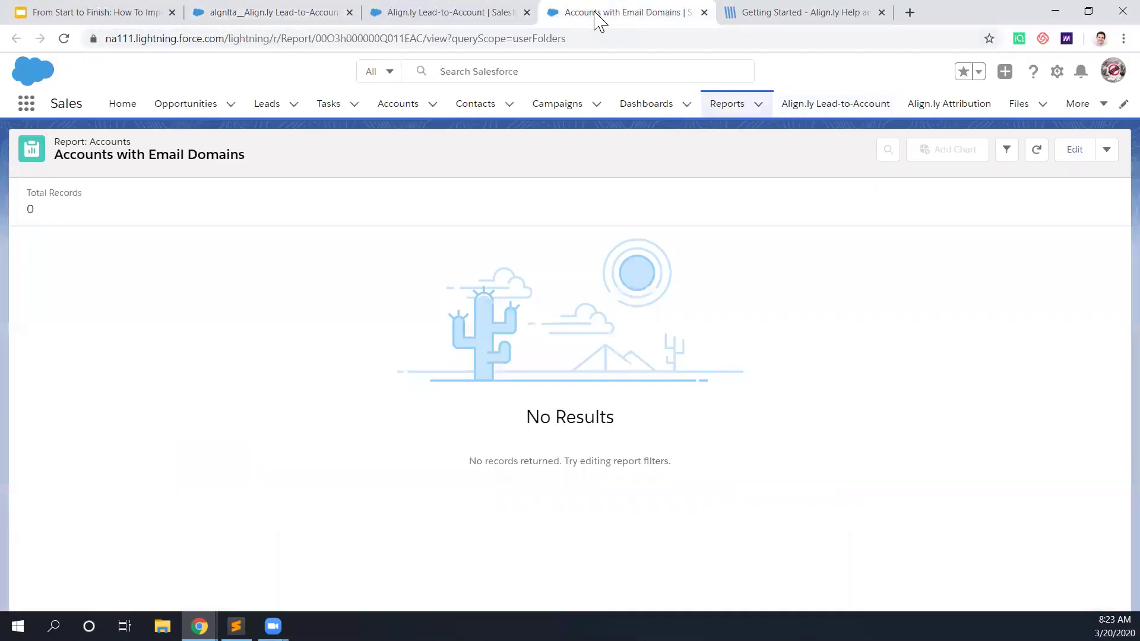
# Step: Refresh the Accounts with Email Domains report and scroll through its 533 records with domains
pyautogui.click(1034, 156)
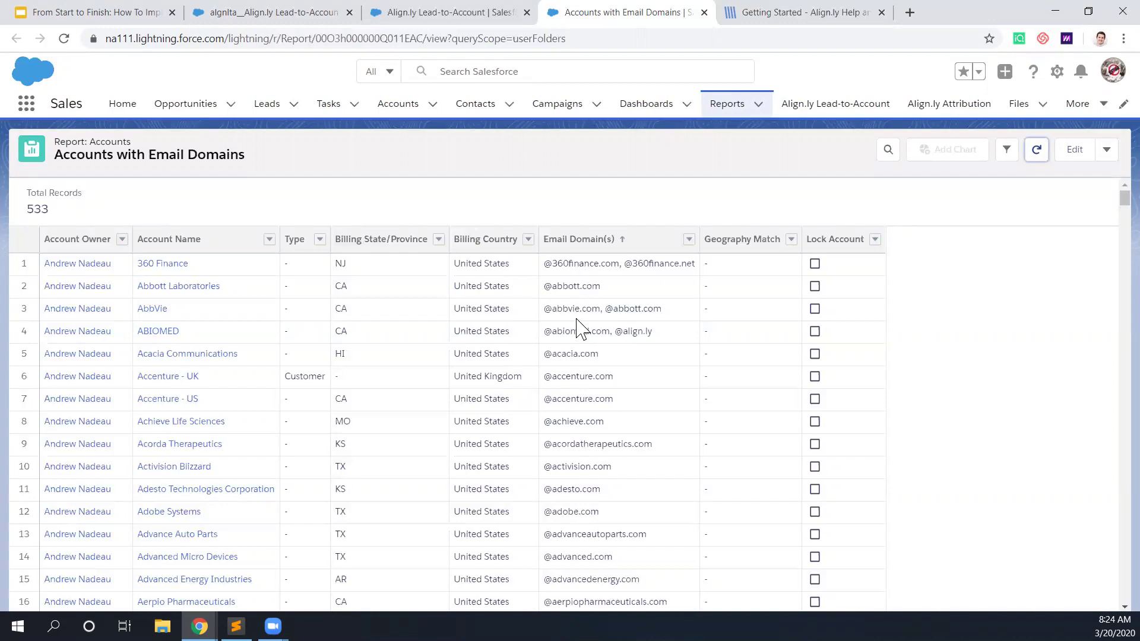
pyautogui.scroll(-5, 575, 395)
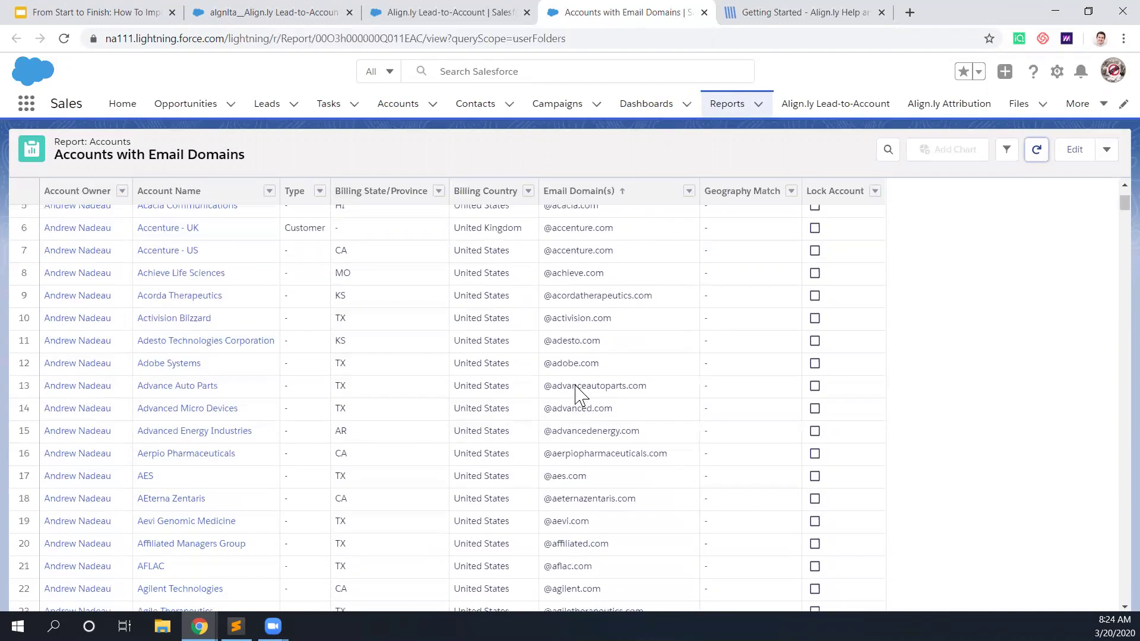
pyautogui.scroll(-12, 575, 395)
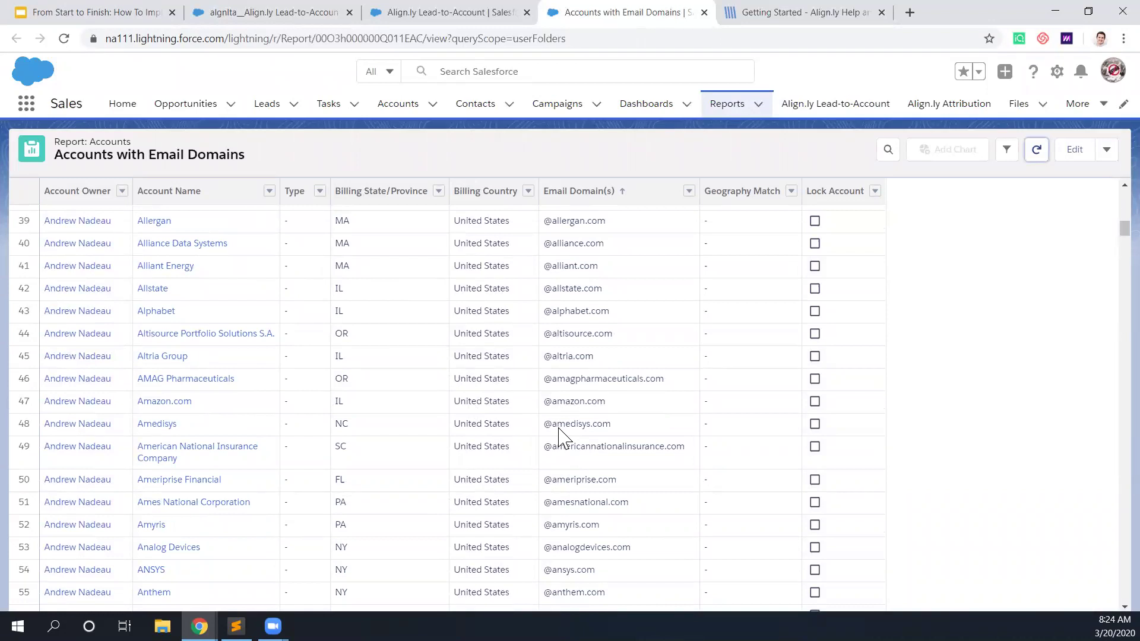
pyautogui.scroll(15, 580, 356)
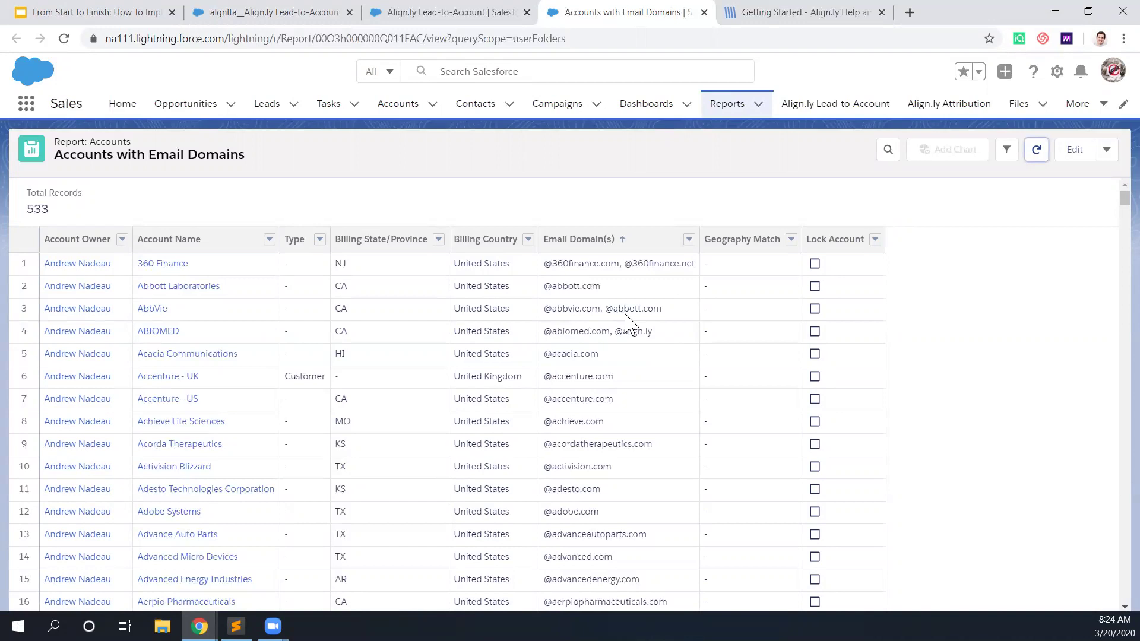
# Step: Open AbbVie from the report in a new tab and view all four of its contacts
pyautogui.rightClick(162, 311)
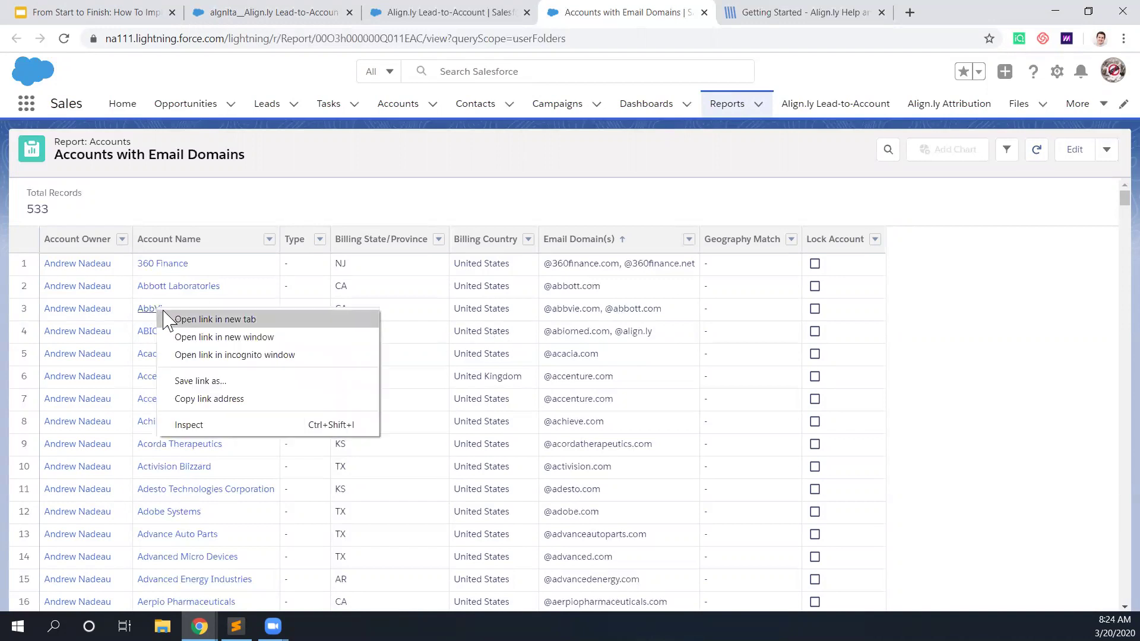
pyautogui.click(215, 319)
pyautogui.click(724, 15)
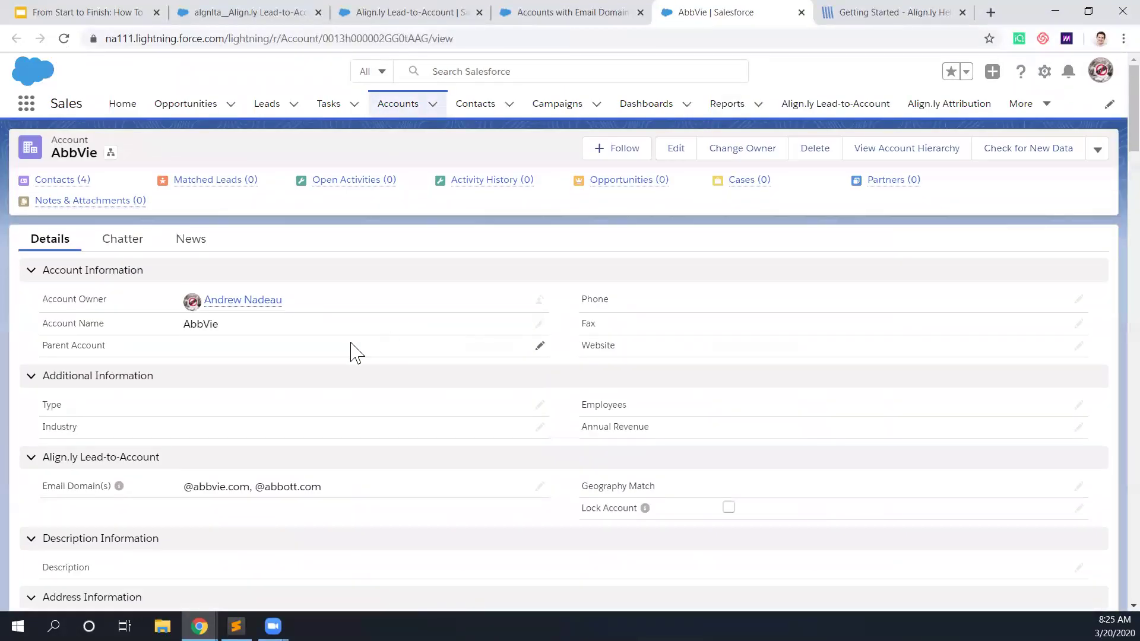
pyautogui.scroll(-15, 270, 349)
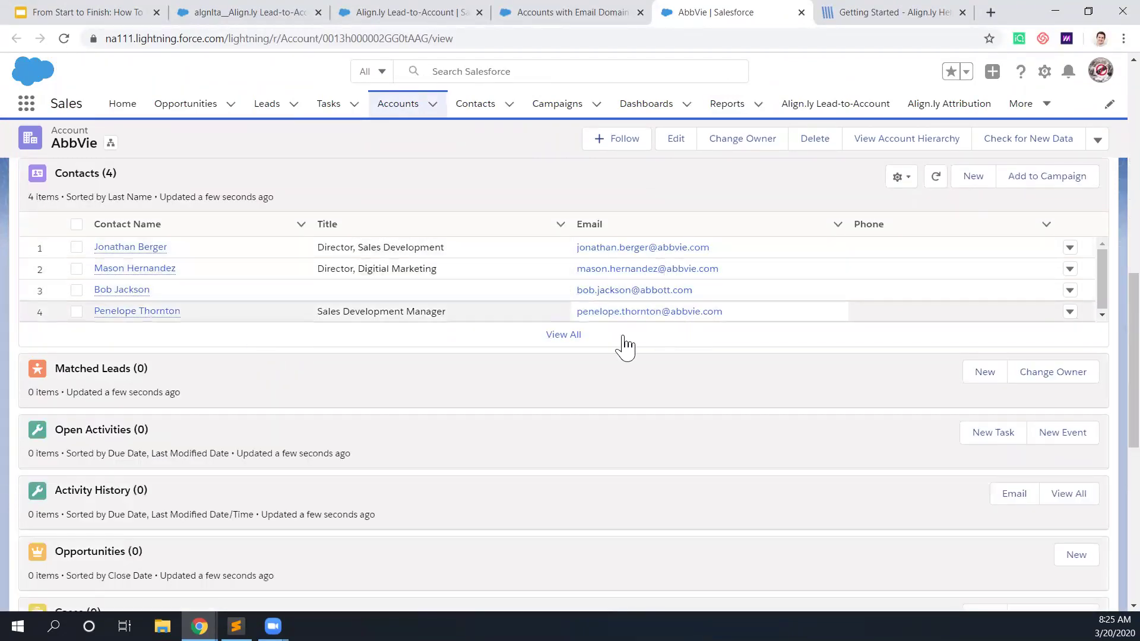
pyautogui.click(579, 337)
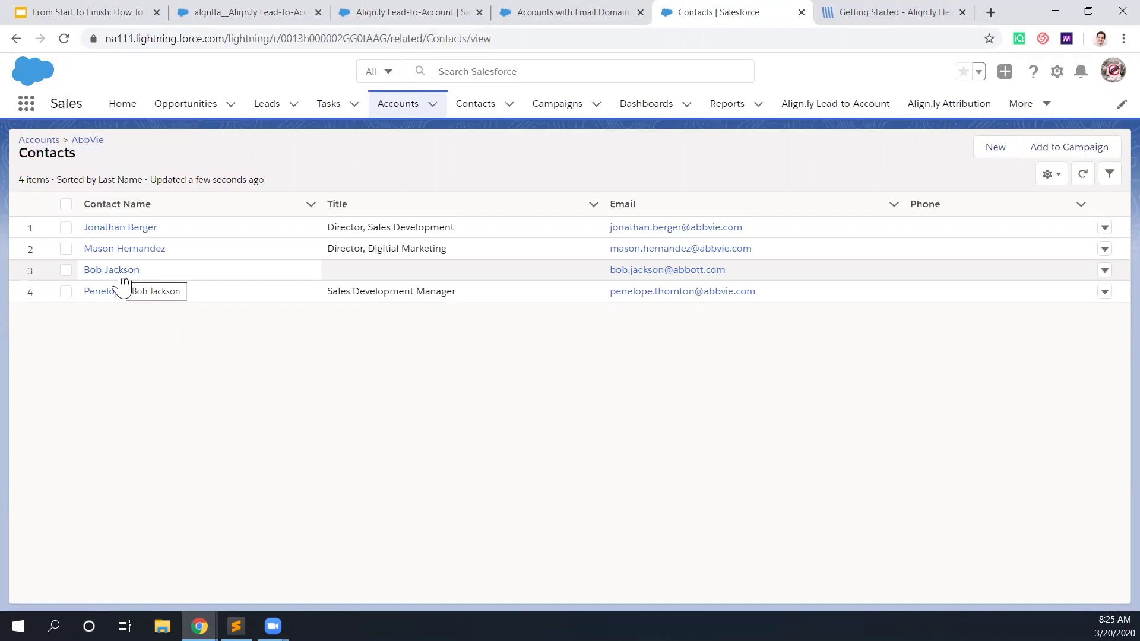
# Step: Open the abbott.com contact, tick Lock Contact and save
pyautogui.rightClick(122, 275)
pyautogui.press('Escape')
pyautogui.click(122, 270)
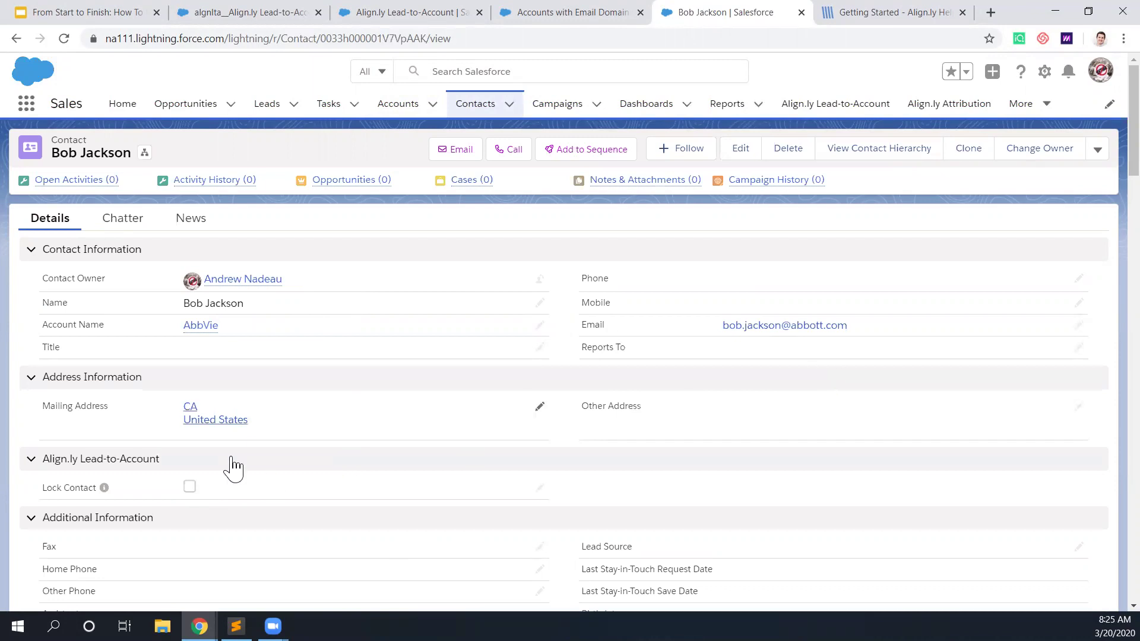
pyautogui.click(191, 491)
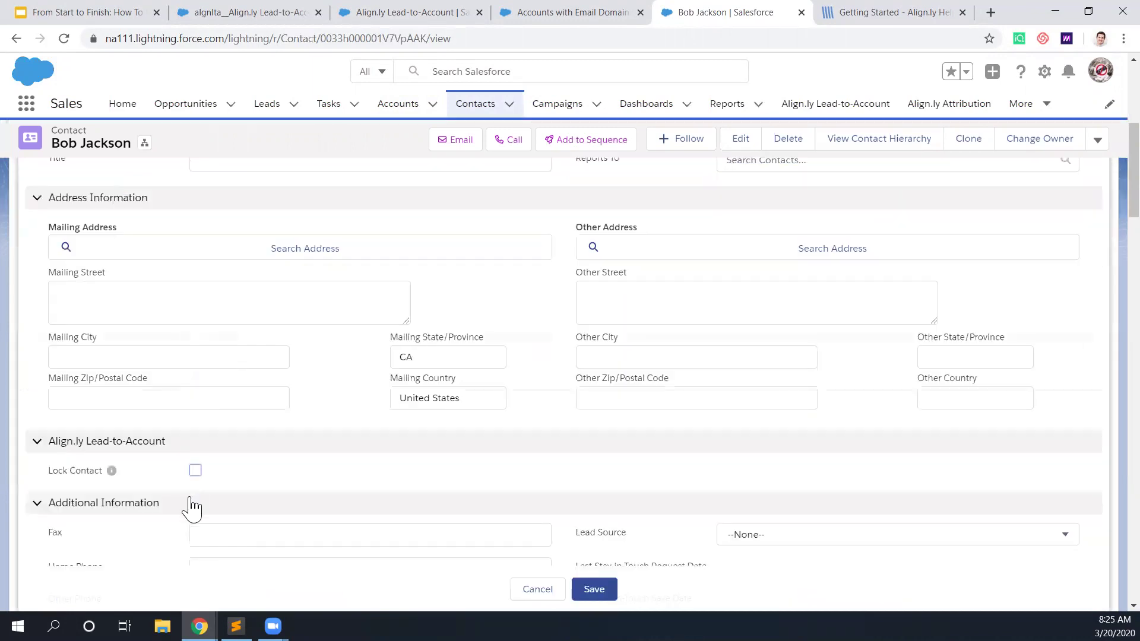
pyautogui.click(601, 595)
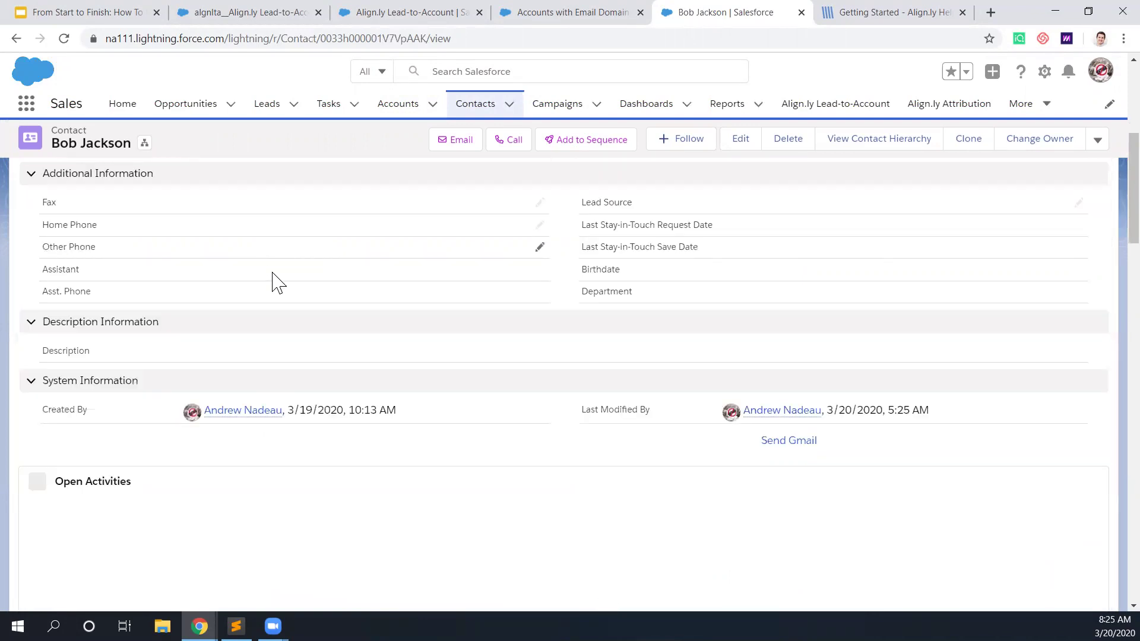
# Step: Go from the locked contact to its AbbVie account record
pyautogui.scroll(8, 273, 279)
pyautogui.moveTo(274, 282)
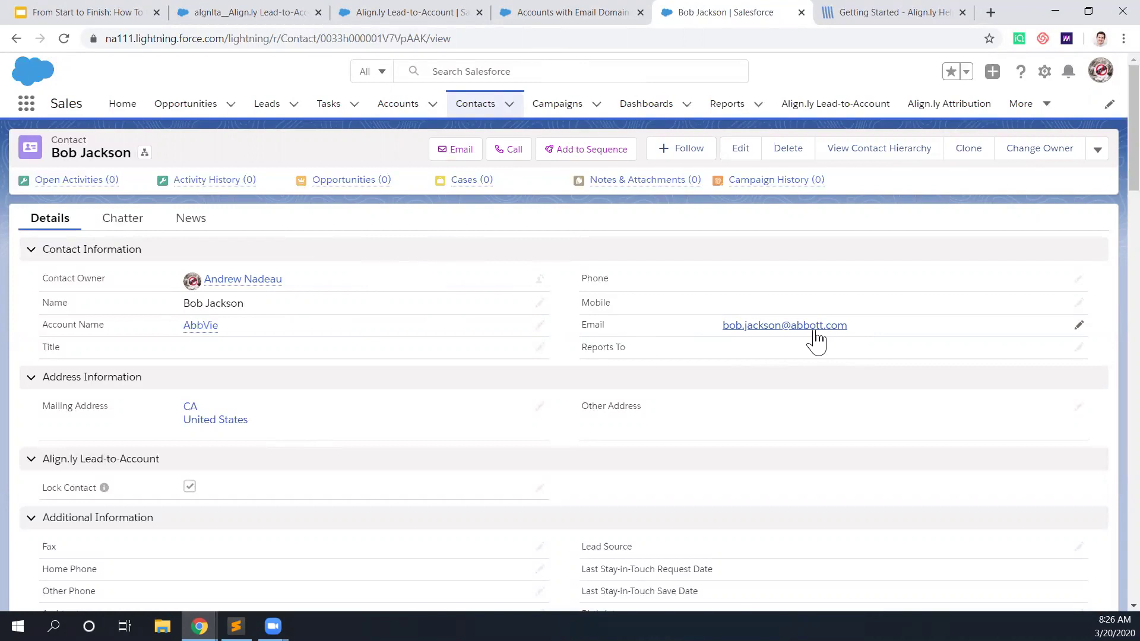
pyautogui.click(202, 326)
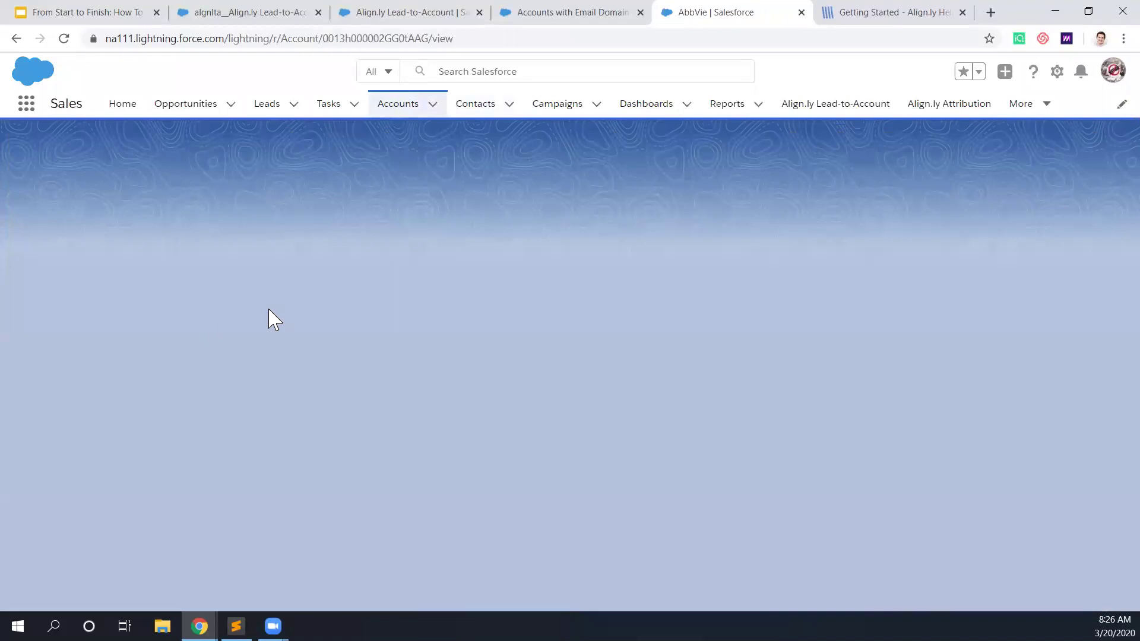
pyautogui.scroll(-2, 305, 382)
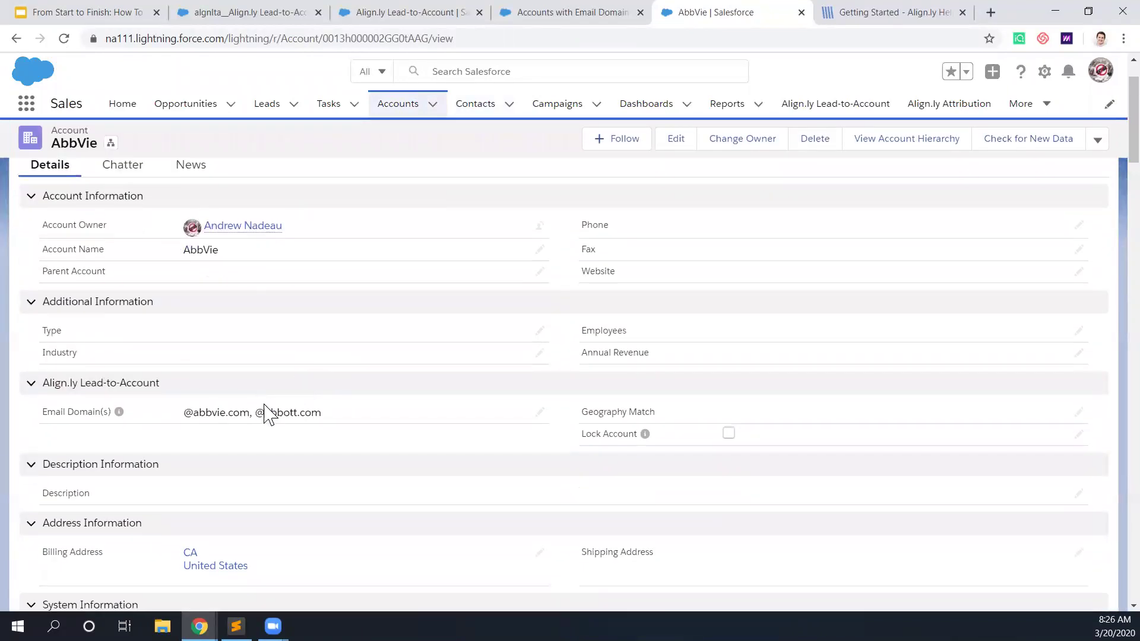
pyautogui.doubleClick(333, 422)
pyautogui.moveTo(260, 404); pyautogui.dragTo(366, 403)
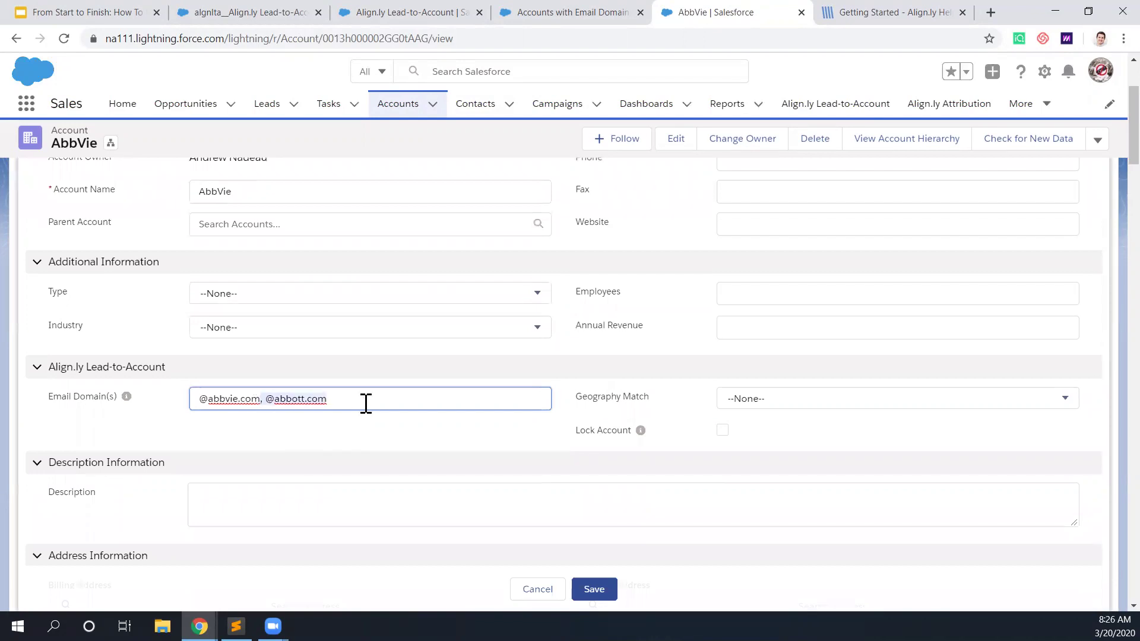
pyautogui.press('BackSpace')
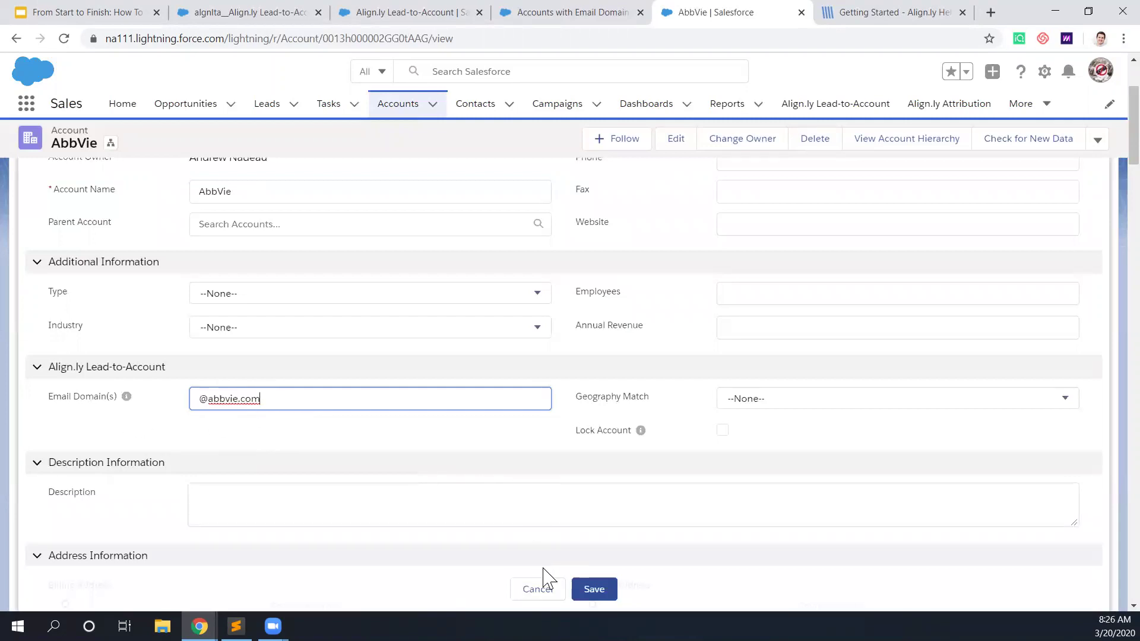
pyautogui.click(544, 589)
pyautogui.scroll(3, 394, 438)
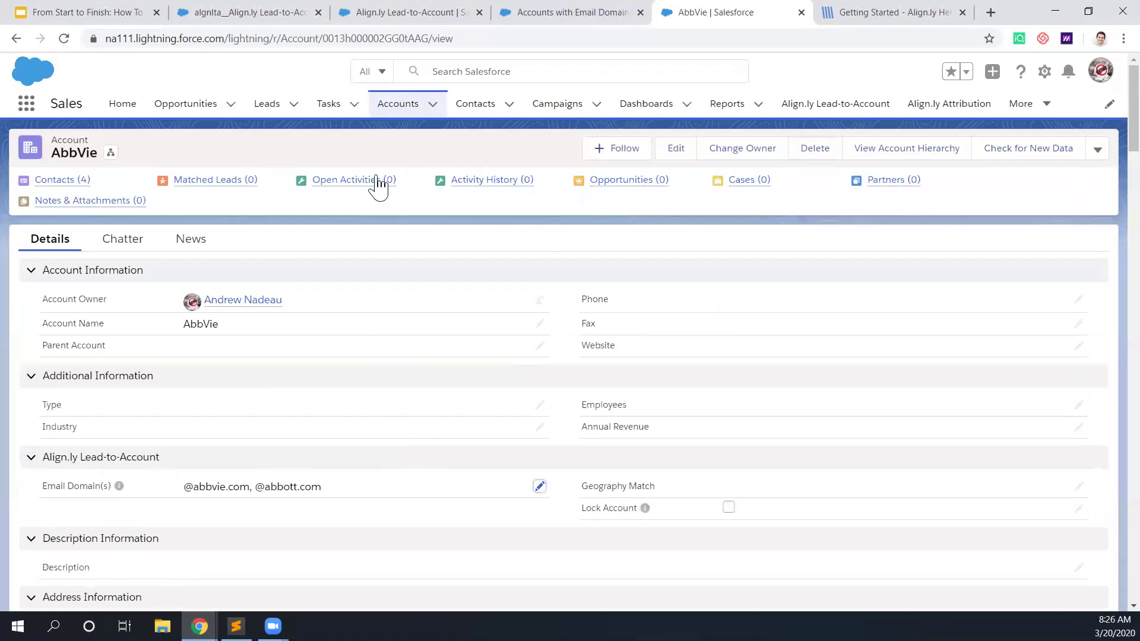
pyautogui.click(544, 17)
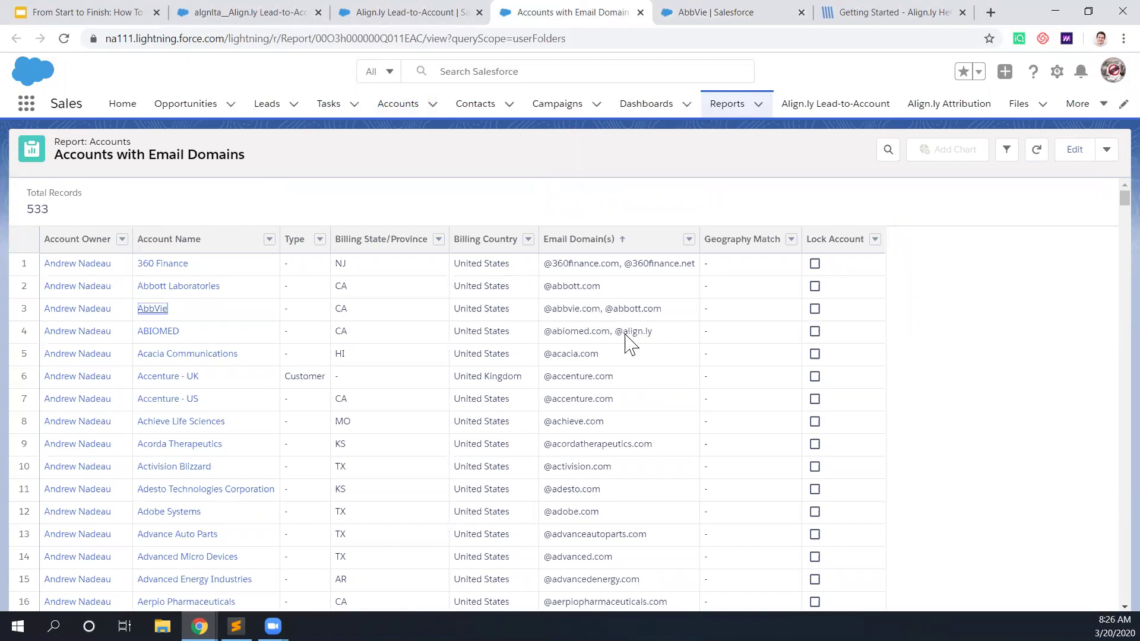
pyautogui.moveTo(616, 334); pyautogui.dragTo(651, 333)
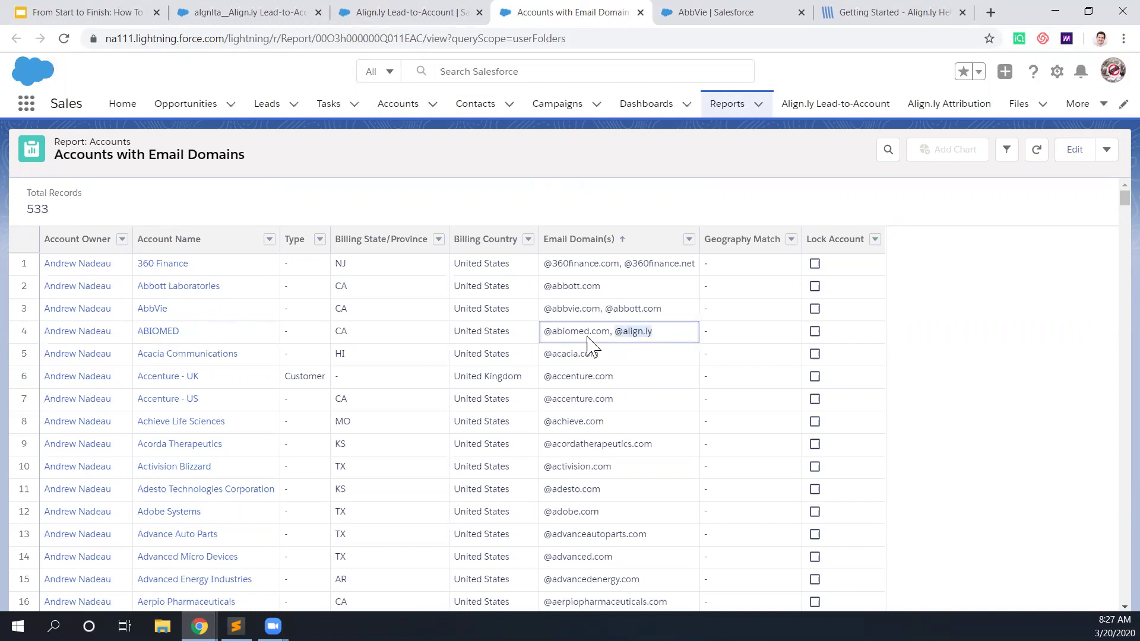
pyautogui.click(646, 335)
pyautogui.moveTo(615, 332); pyautogui.dragTo(653, 343)
pyautogui.click(710, 18)
pyautogui.click(1043, 73)
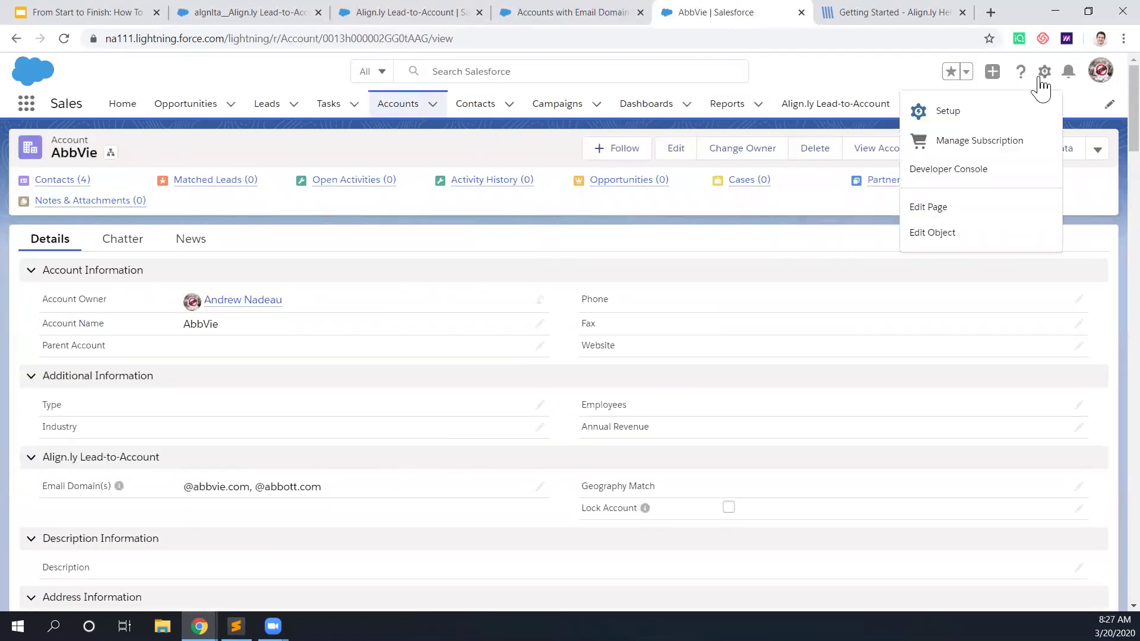
# Step: Open Setup, find Custom Settings, and manage the Email Domain Exclusion List records
pyautogui.click(962, 116)
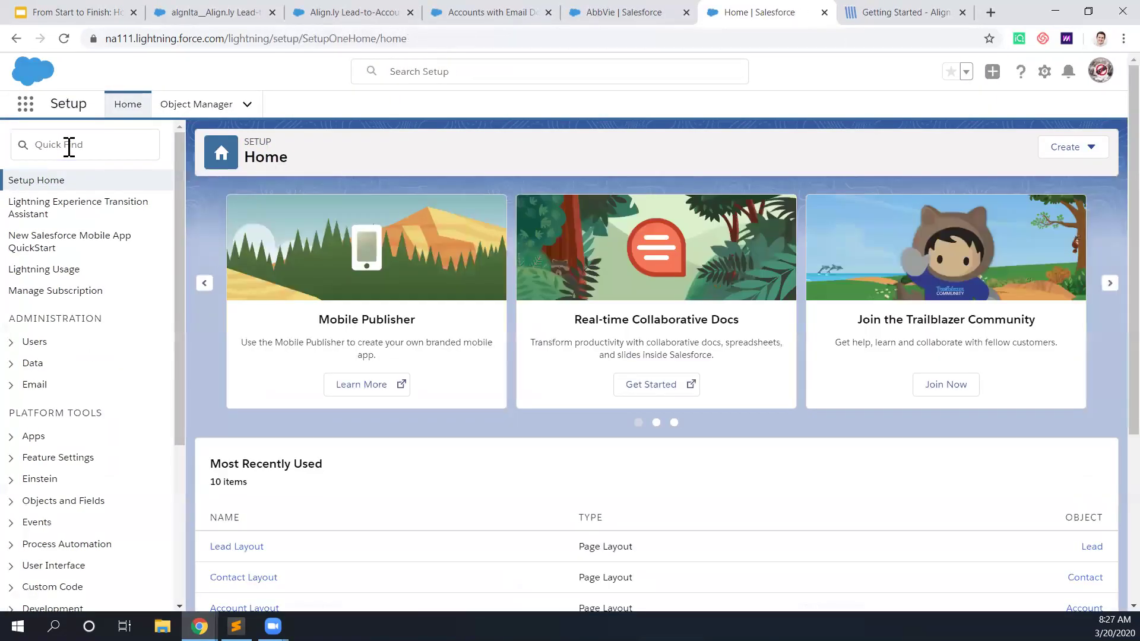
pyautogui.click(69, 147)
pyautogui.write('custom sett')
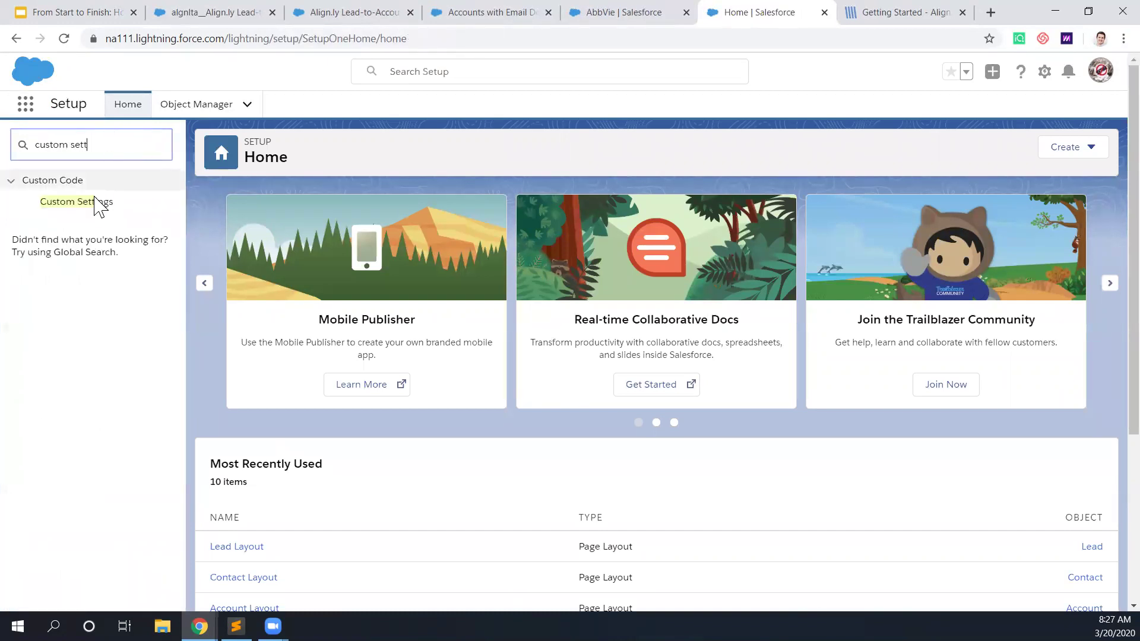
pyautogui.click(91, 203)
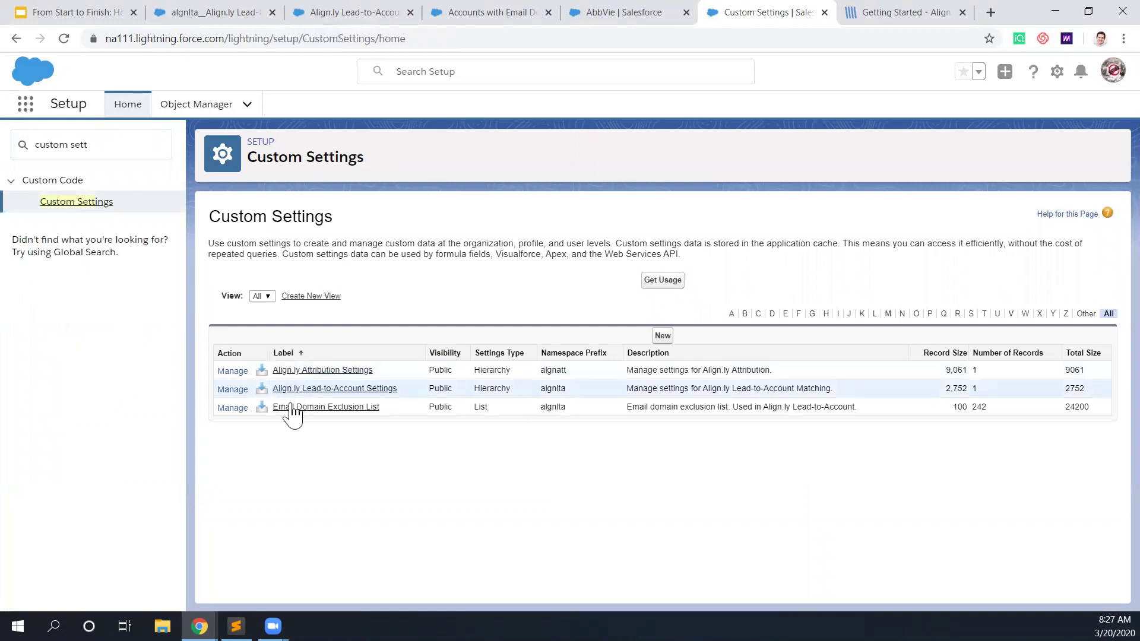
pyautogui.click(233, 407)
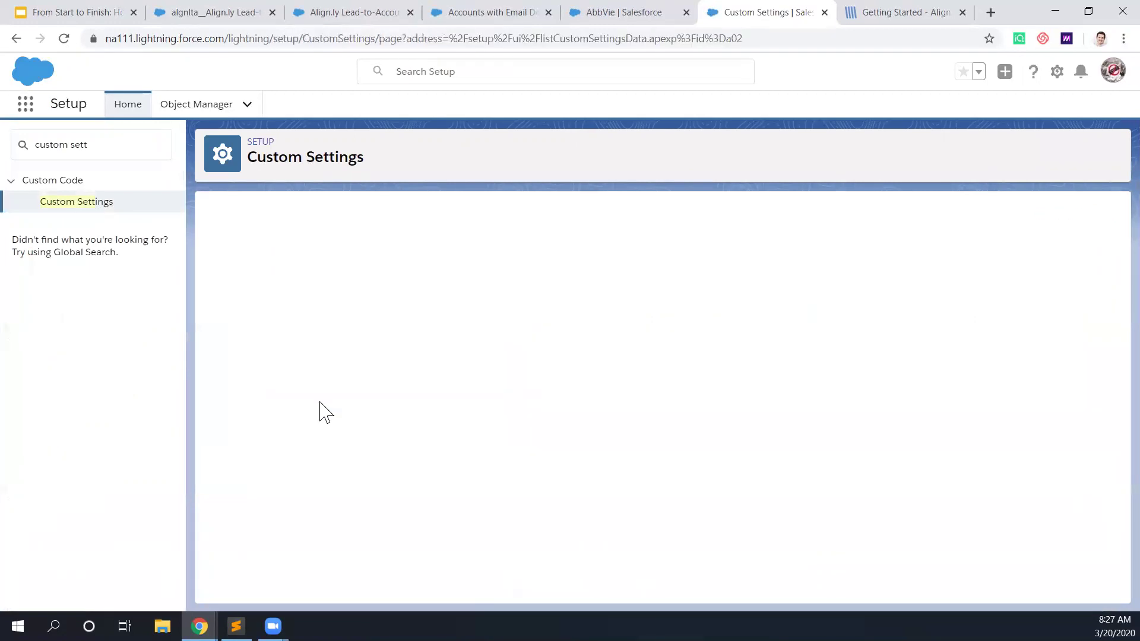
pyautogui.scroll(-5, 309, 391)
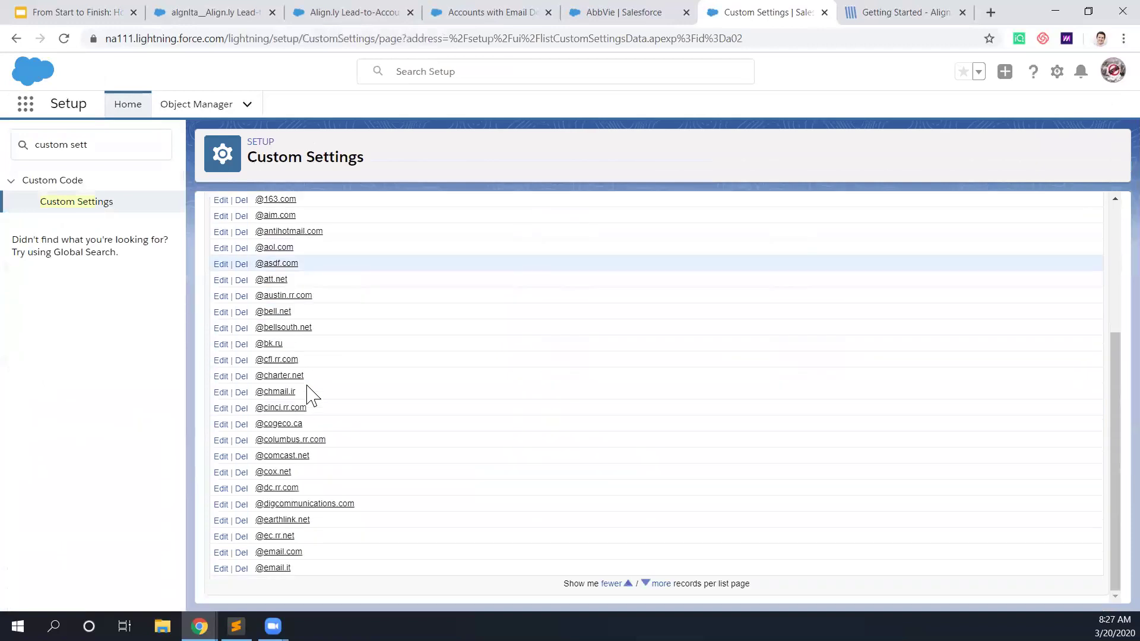
pyautogui.scroll(2, 292, 425)
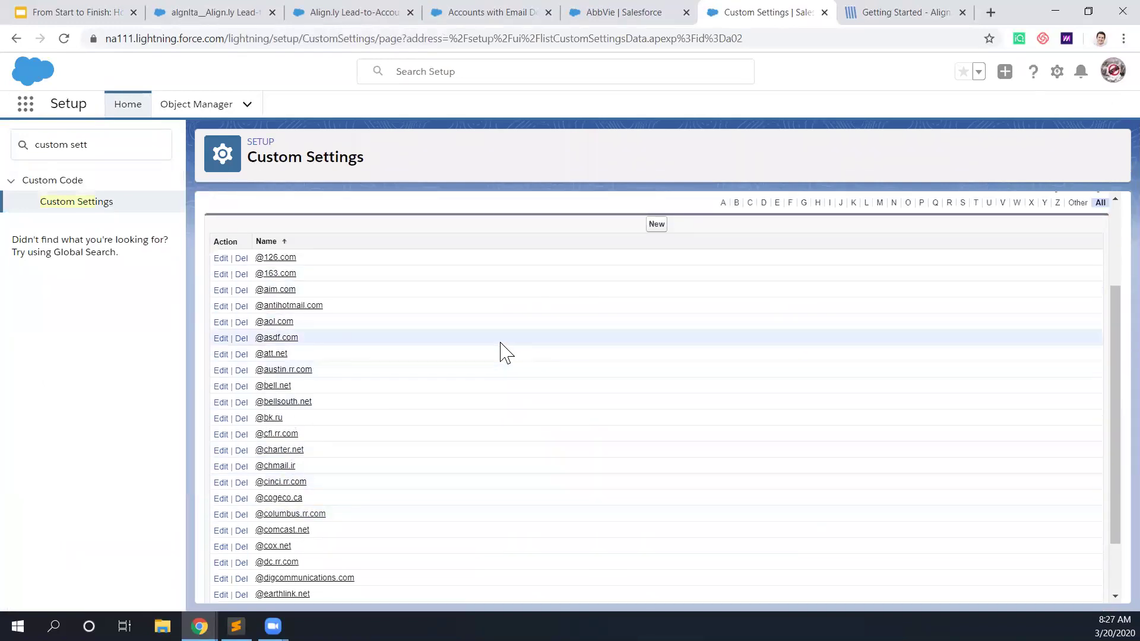
# Step: Add a new exclusion entry named align.ly, save it, and return to the report
pyautogui.click(657, 225)
pyautogui.click(419, 323)
pyautogui.write('align.ly')
pyautogui.click(502, 274)
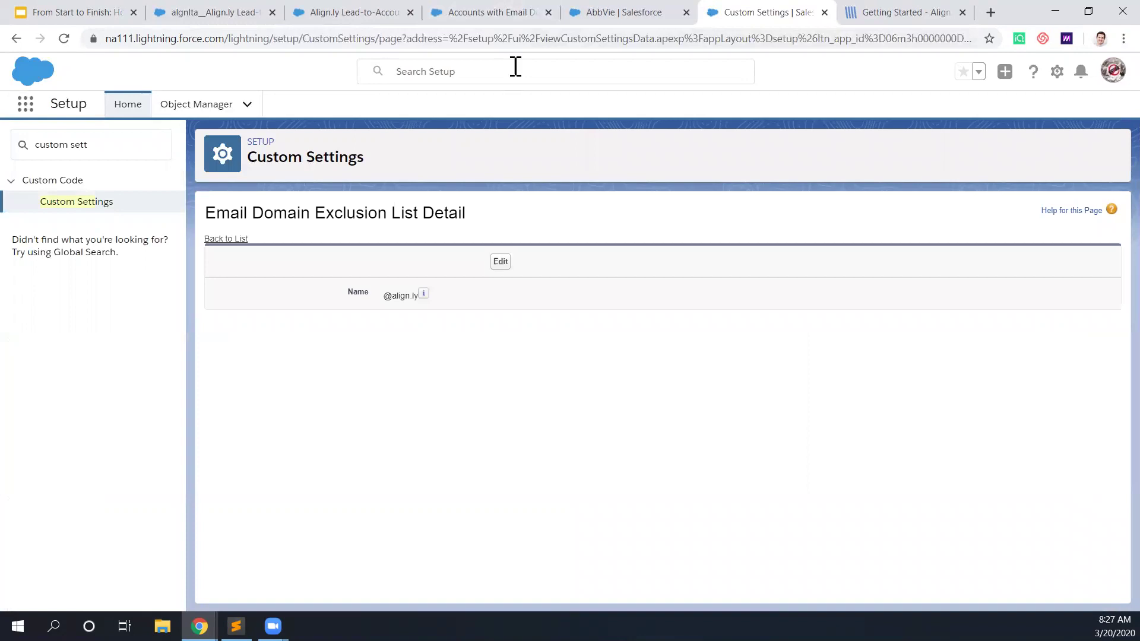
pyautogui.click(515, 13)
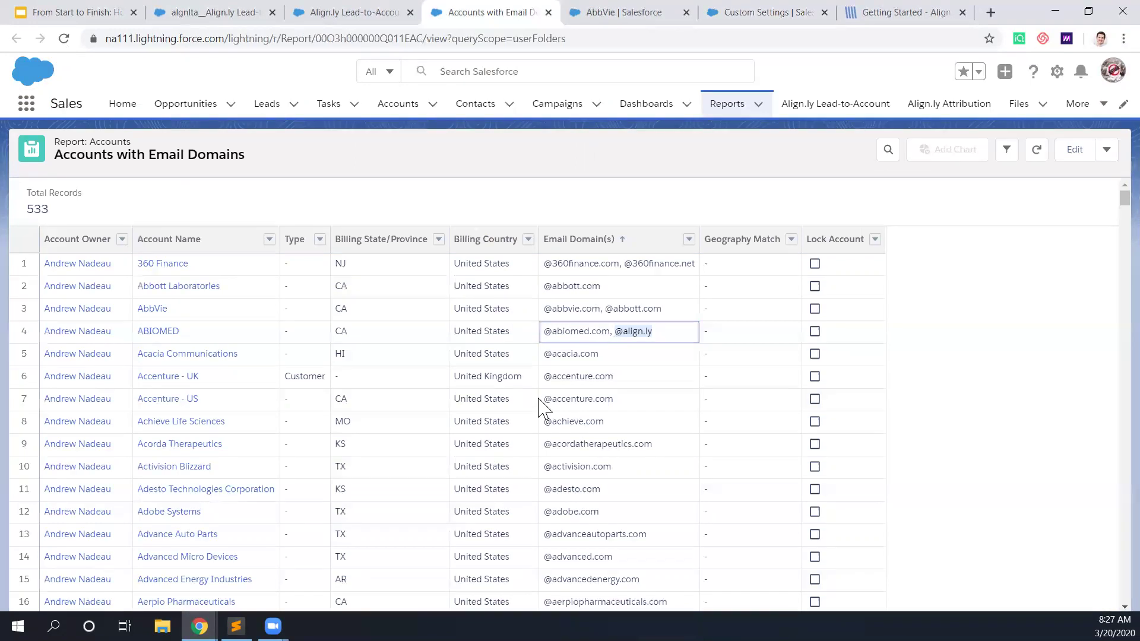
pyautogui.click(688, 13)
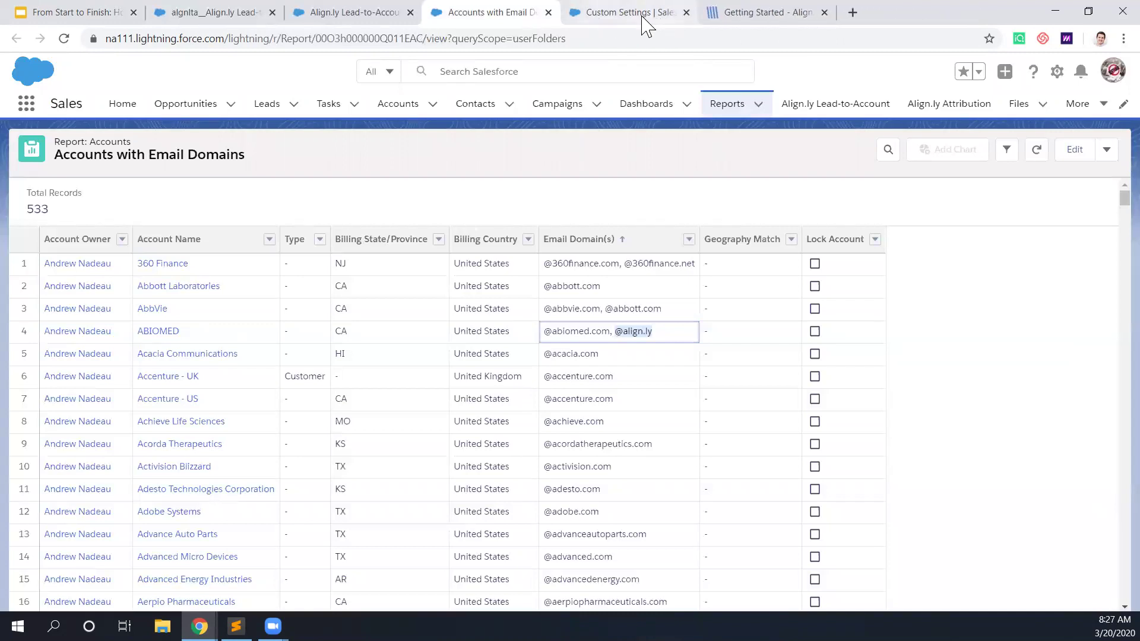
pyautogui.click(376, 19)
pyautogui.click(231, 23)
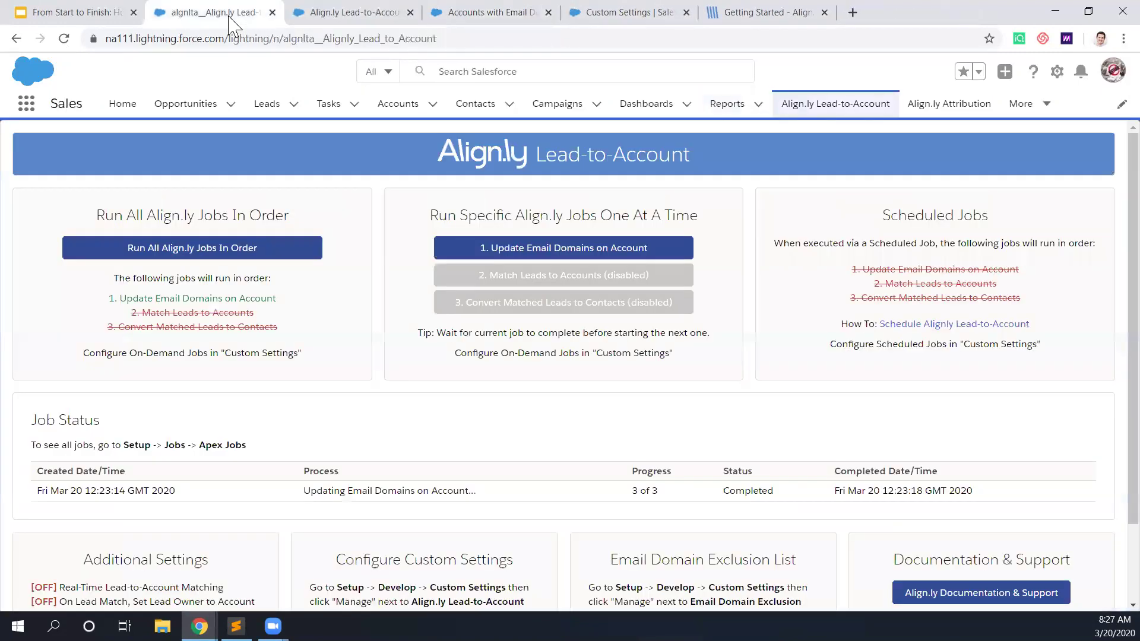
pyautogui.click(576, 256)
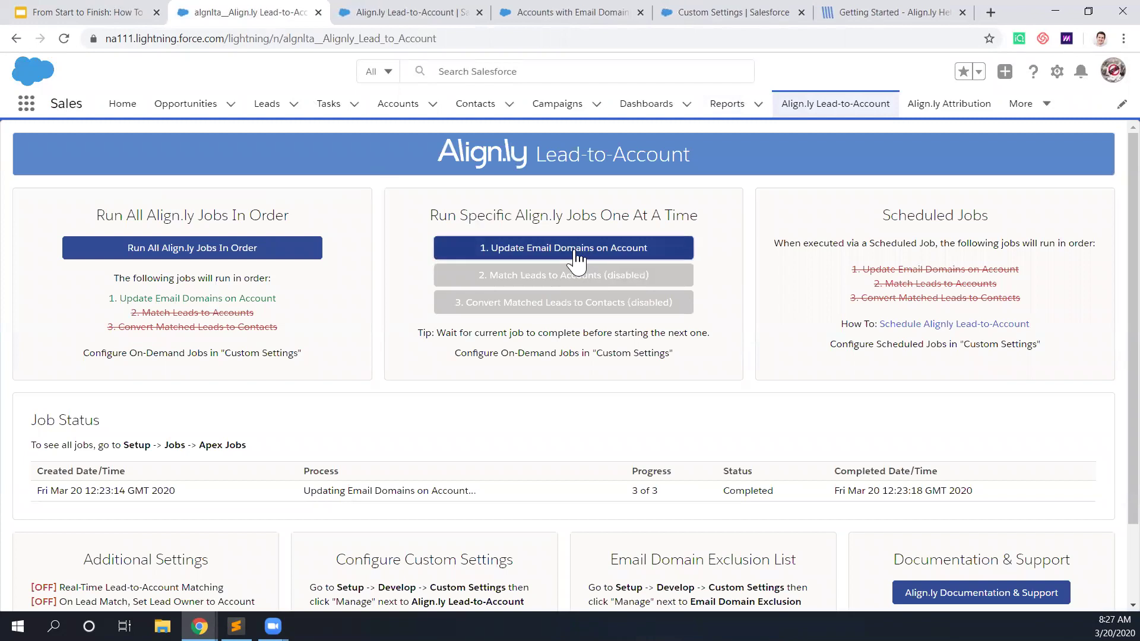
pyautogui.click(524, 13)
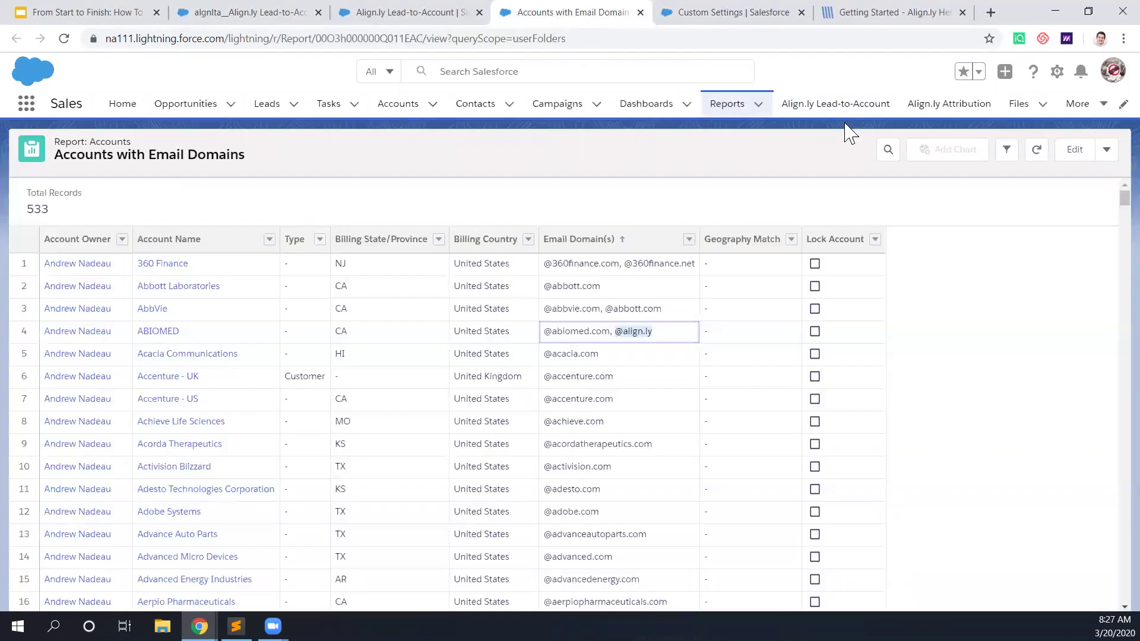
pyautogui.click(1037, 150)
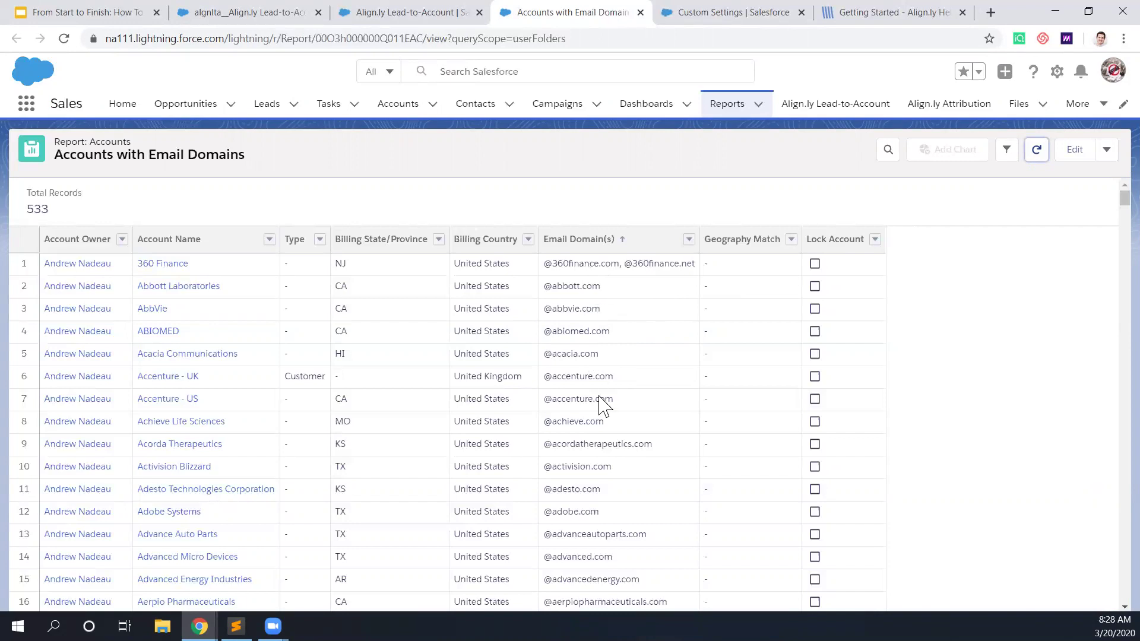
pyautogui.scroll(-4, 603, 407)
pyautogui.scroll(5, 596, 410)
# Step: Go back to Custom Settings and edit Align.ly Lead-to-Account Settings (BillingCity city match, batch sizes 200)
pyautogui.click(747, 18)
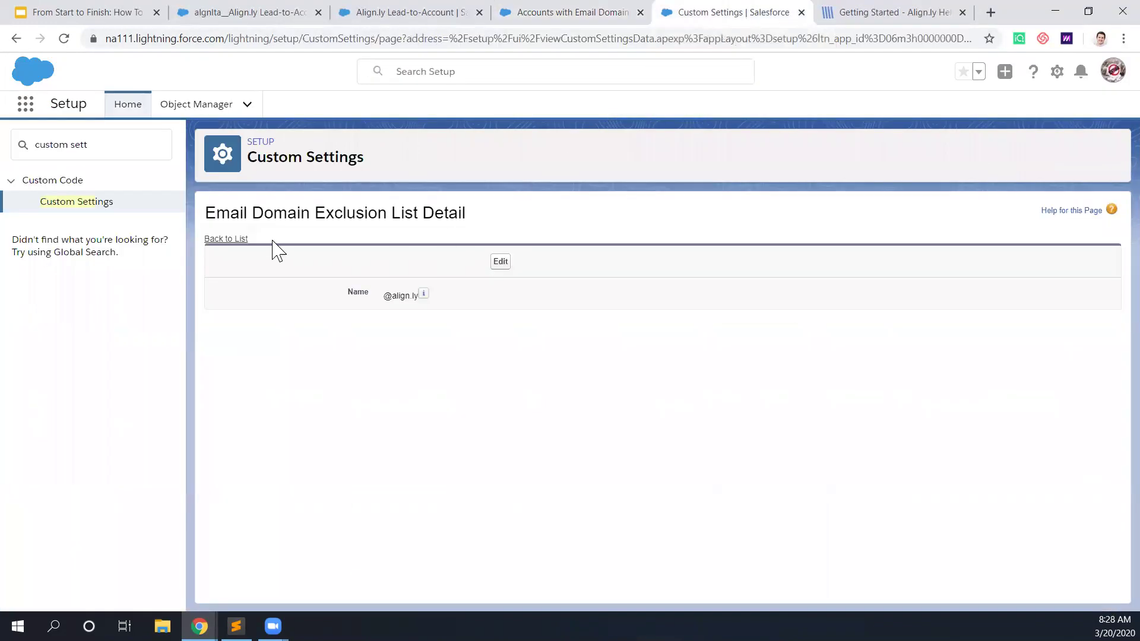
pyautogui.click(252, 238)
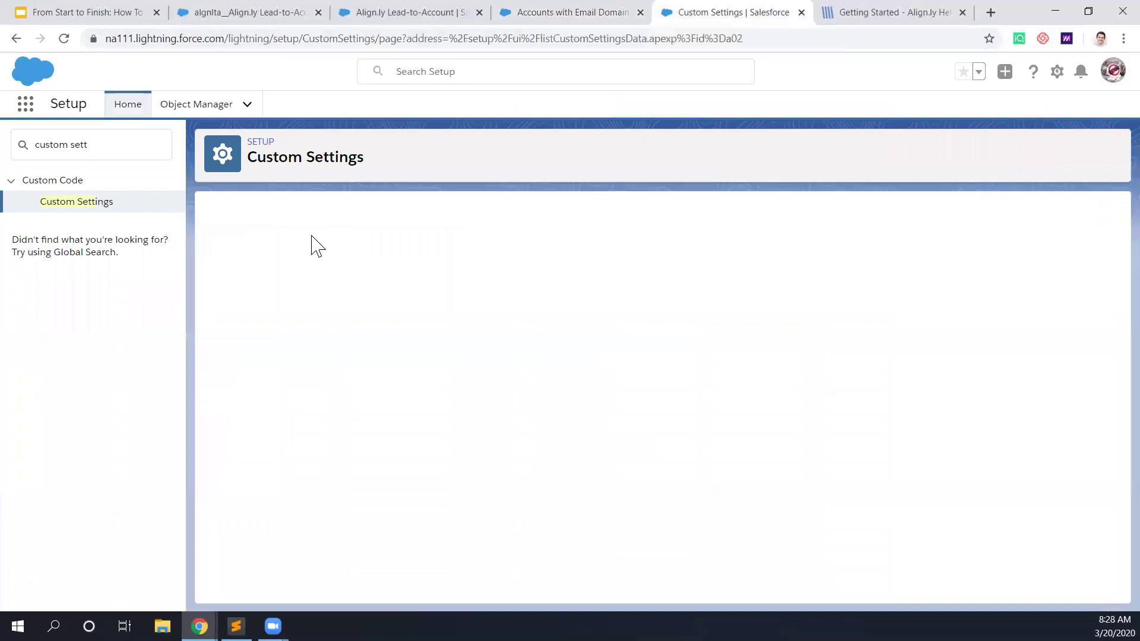
pyautogui.click(95, 203)
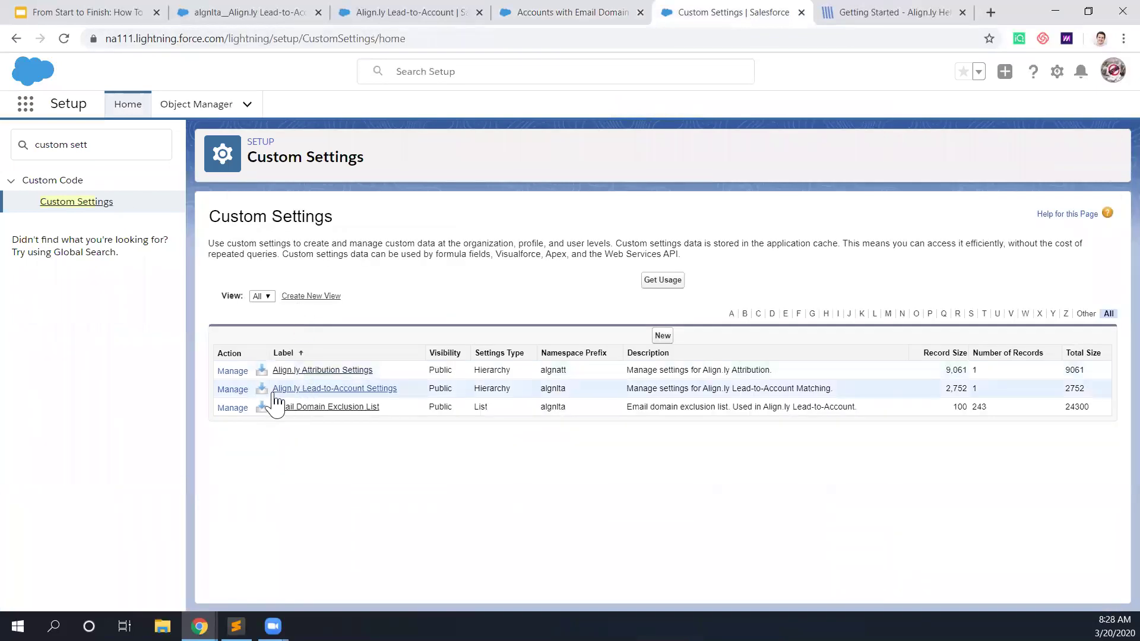
pyautogui.click(234, 389)
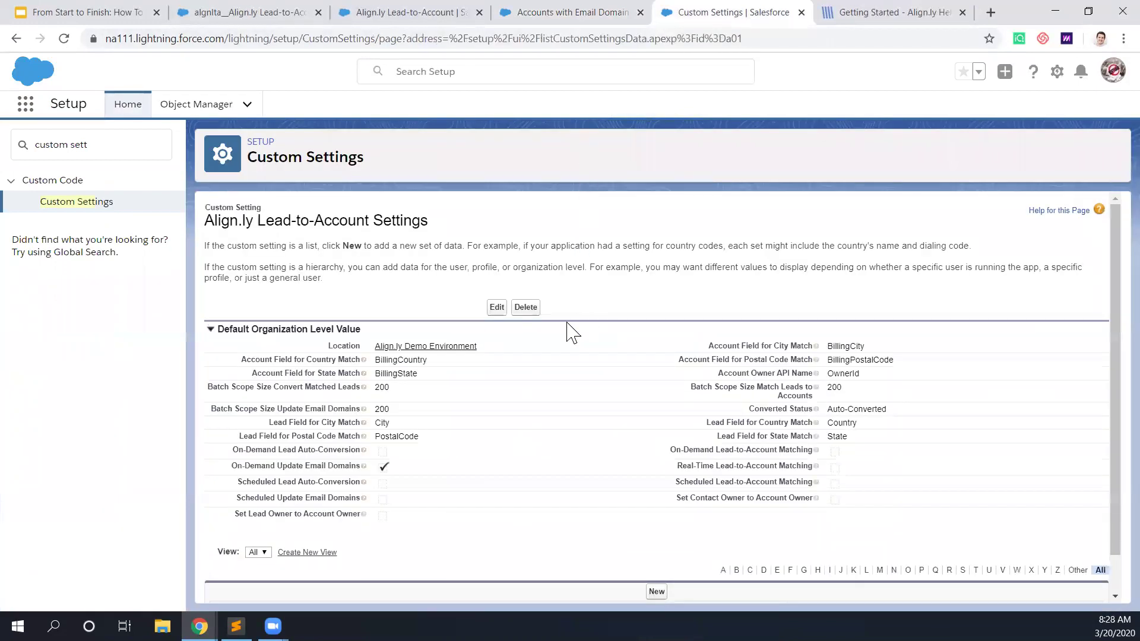
pyautogui.click(497, 308)
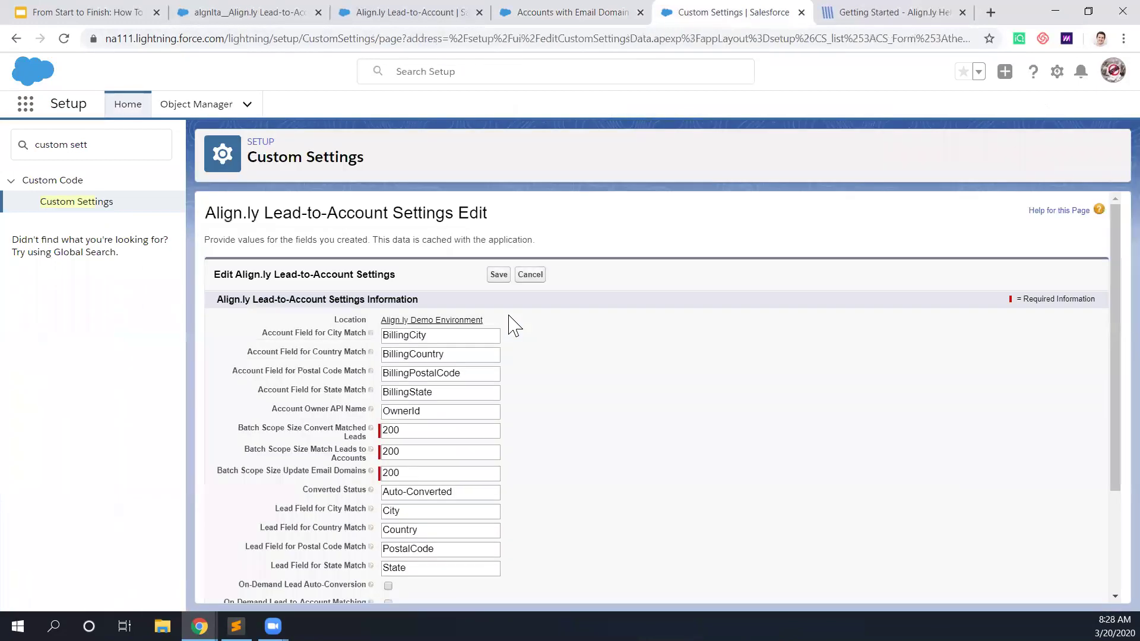
pyautogui.scroll(-3, 508, 327)
pyautogui.scroll(3, 508, 326)
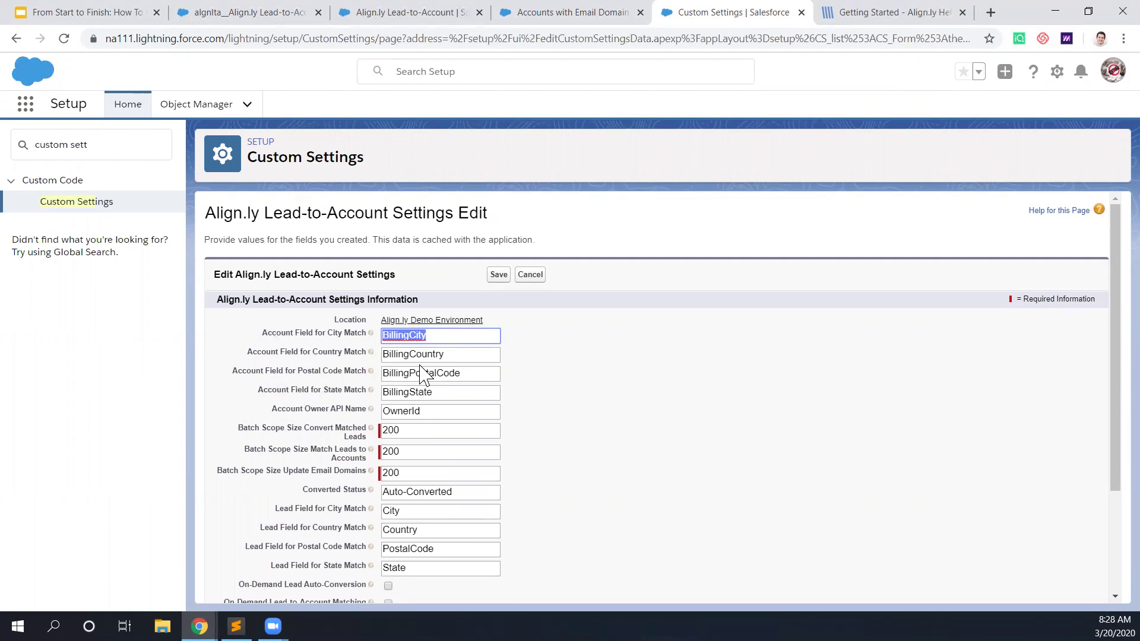
pyautogui.click(433, 335)
pyautogui.scroll(-1, 446, 397)
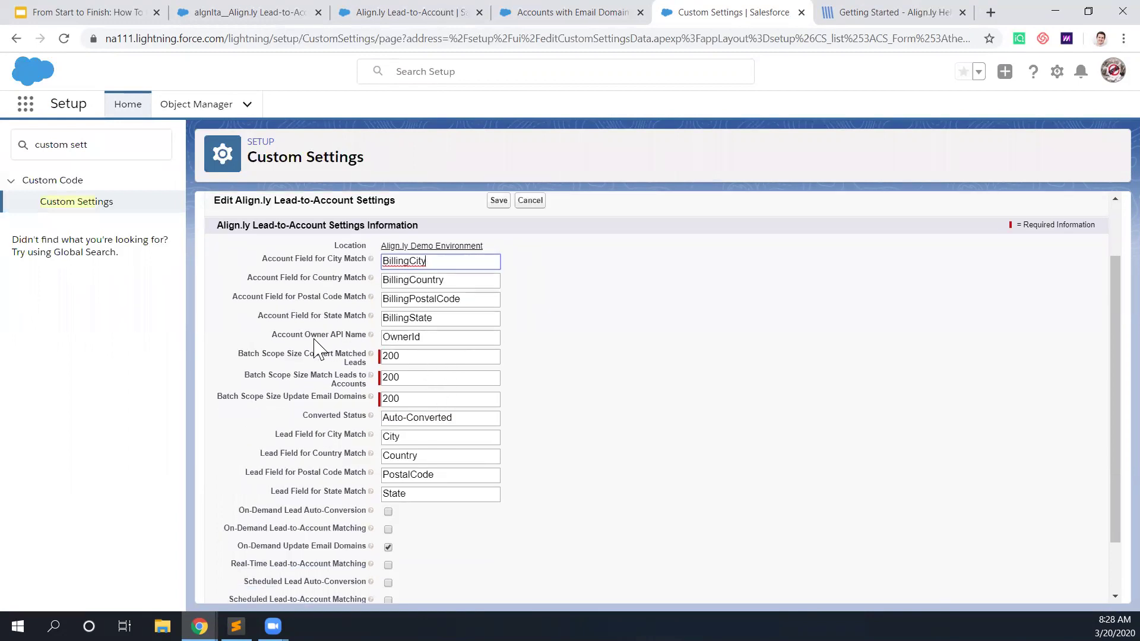
pyautogui.moveTo(423, 337); pyautogui.dragTo(382, 336)
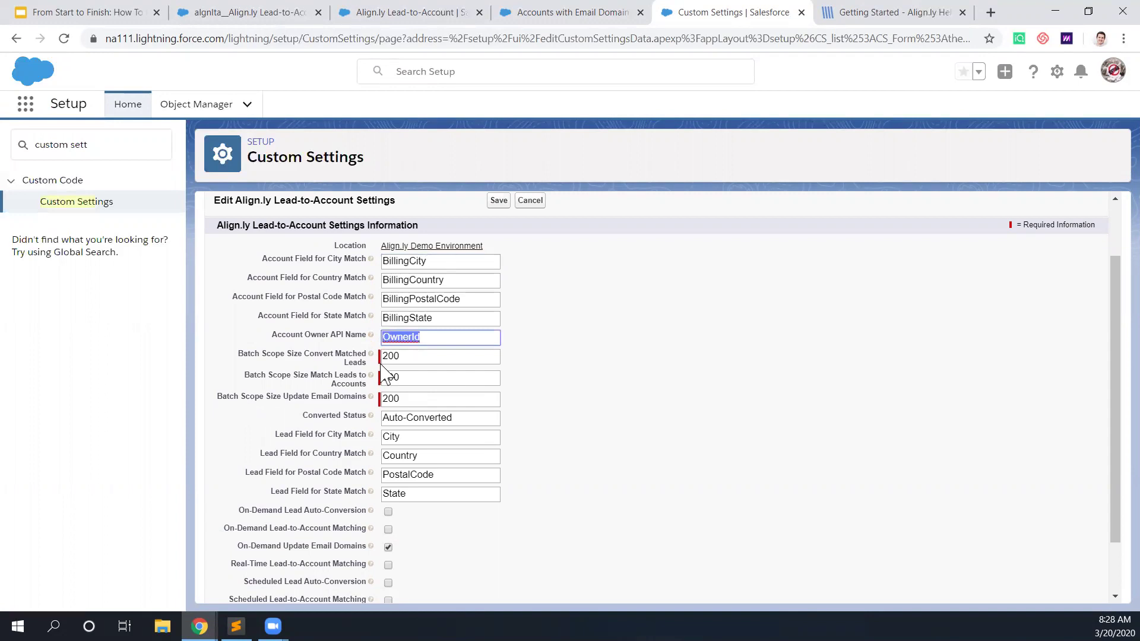
pyautogui.scroll(-1, 375, 391)
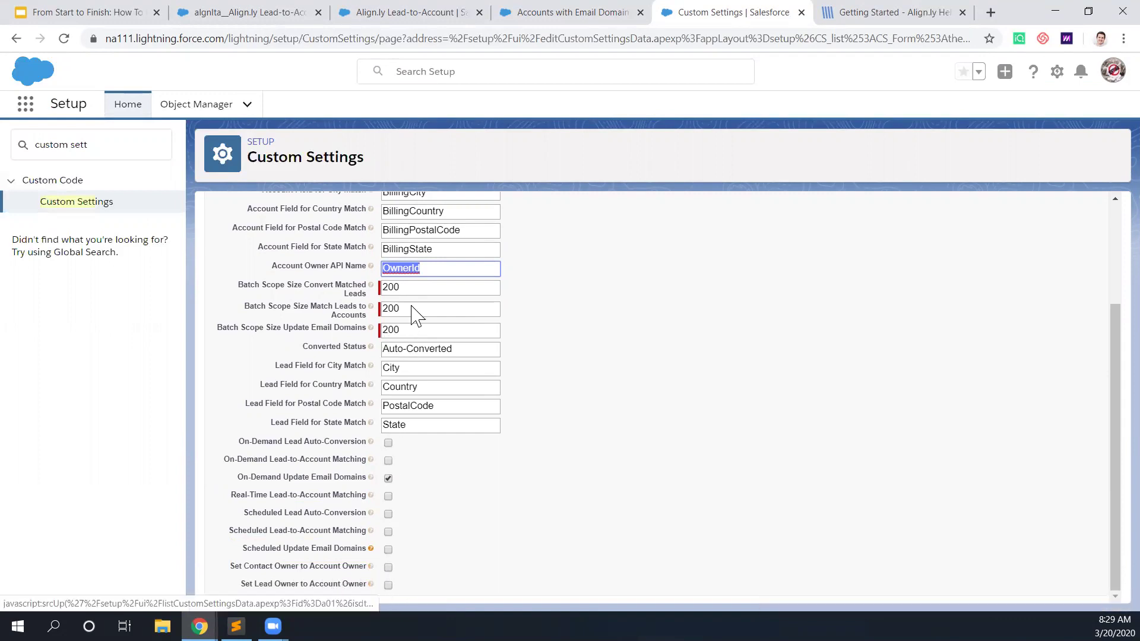
pyautogui.click(431, 268)
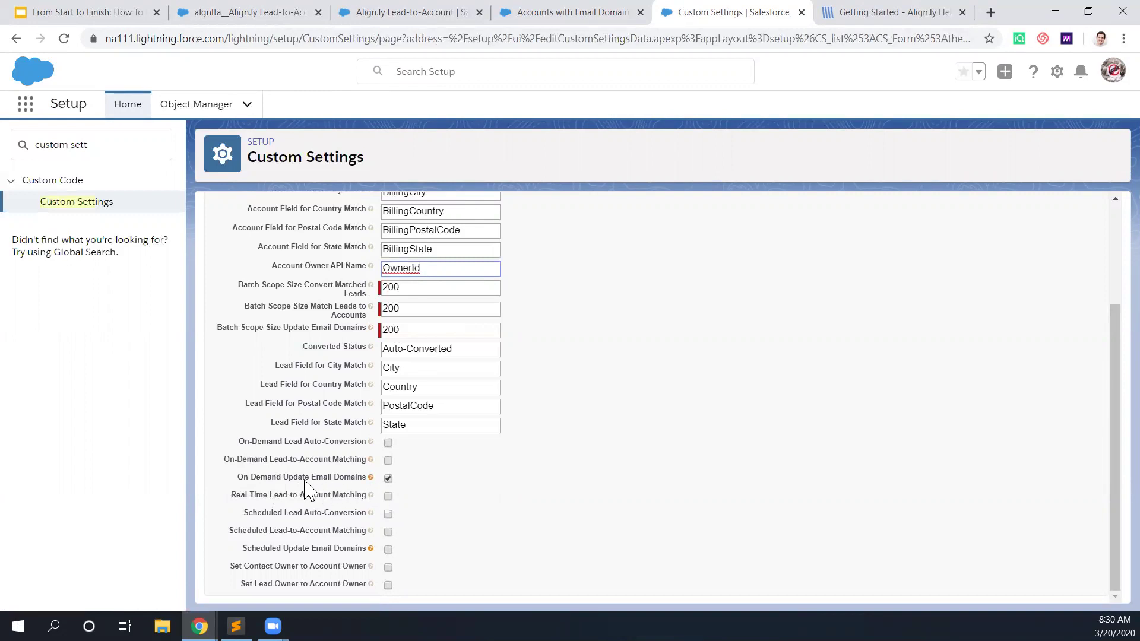
# Step: Review the on-demand setting names, toggling On-Demand Lead Auto-Conversion on and back off
pyautogui.moveTo(289, 479); pyautogui.dragTo(354, 480)
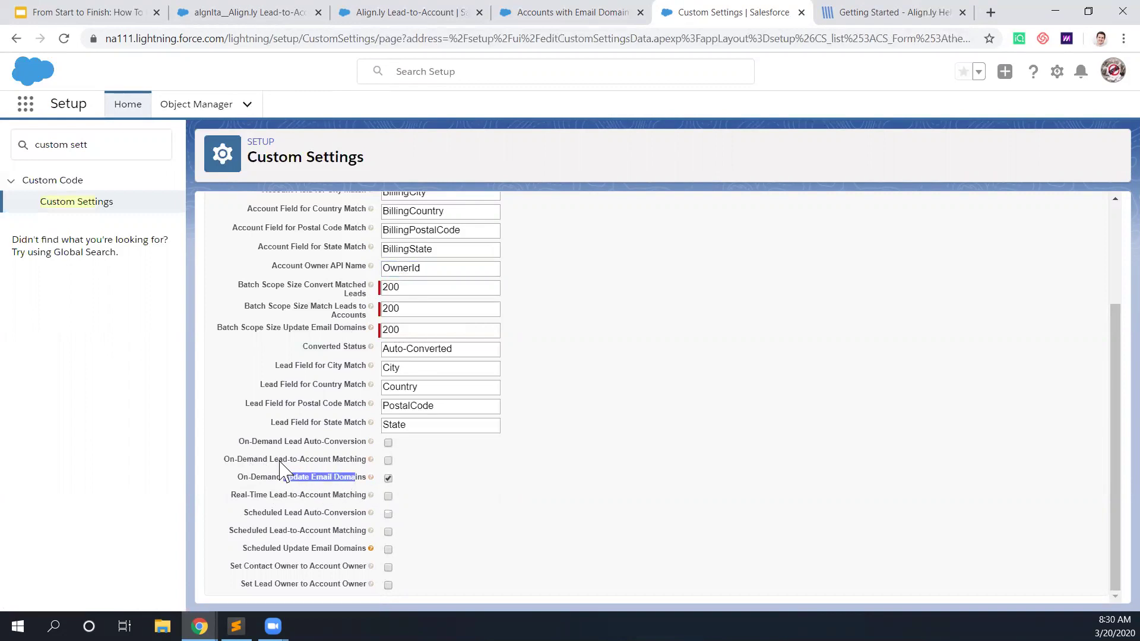
pyautogui.moveTo(270, 459); pyautogui.dragTo(356, 464)
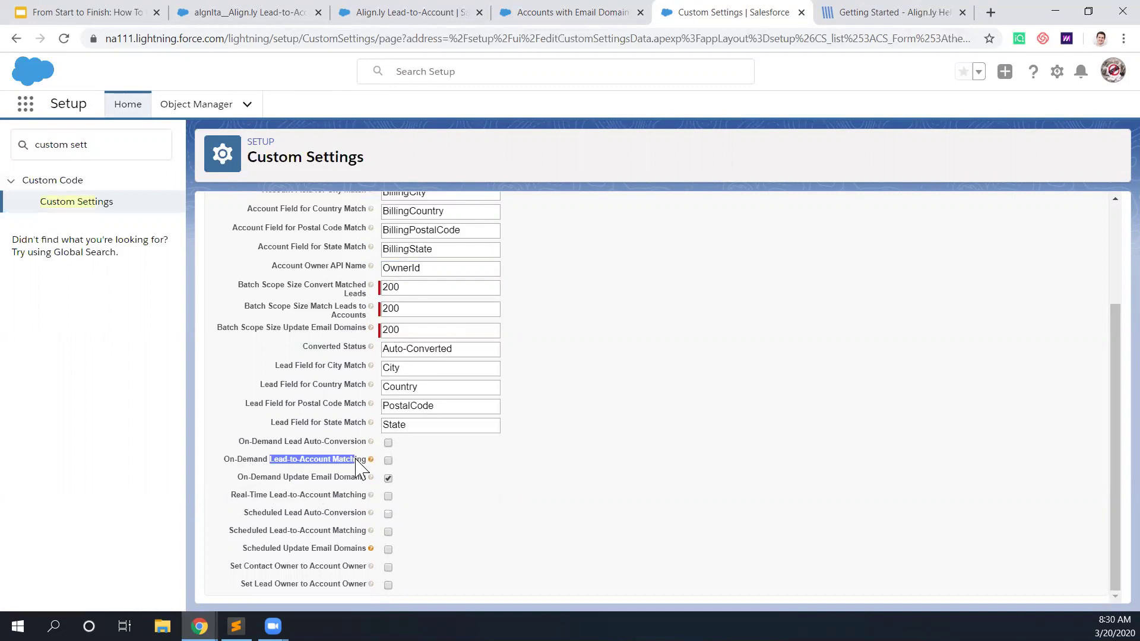
pyautogui.moveTo(285, 442); pyautogui.dragTo(364, 454)
pyautogui.click(350, 454)
pyautogui.click(389, 444)
pyautogui.click(389, 444)
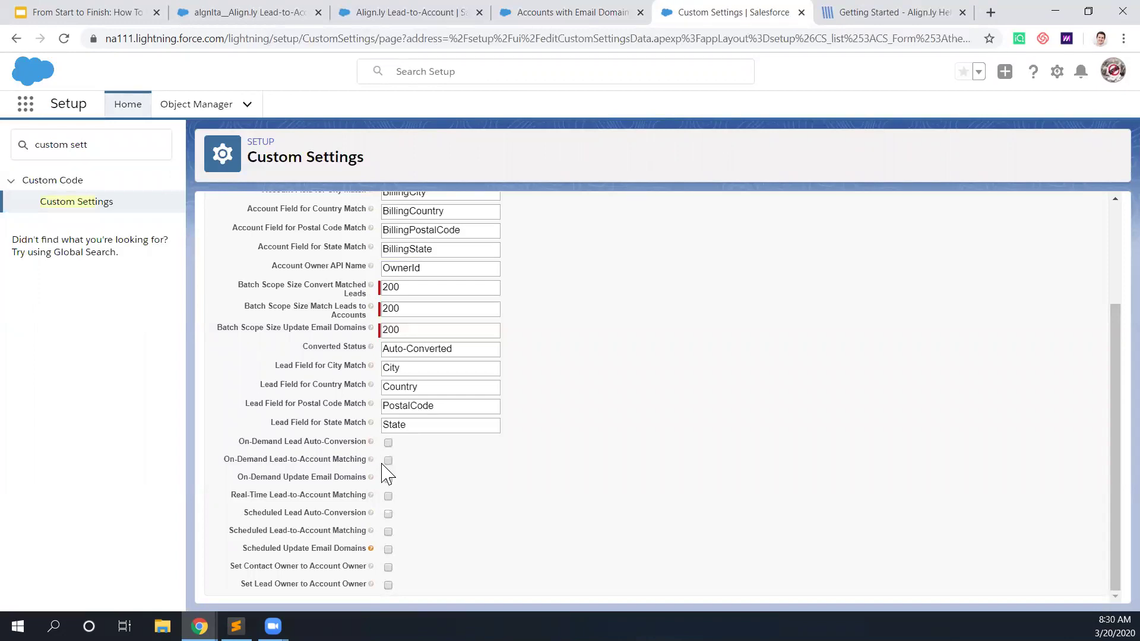
# Step: Turn off on-demand email domain updates, enable on-demand matching and account-owner lead ownership, then save
pyautogui.click(388, 478)
pyautogui.click(389, 460)
pyautogui.click(389, 586)
pyautogui.scroll(10, 463, 528)
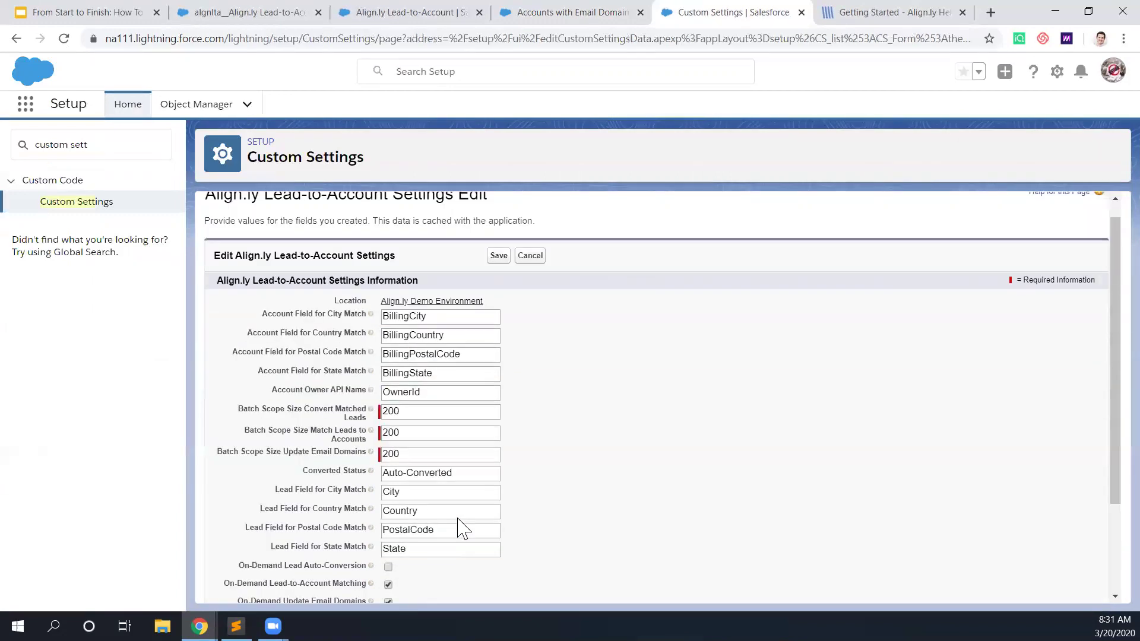
pyautogui.click(501, 276)
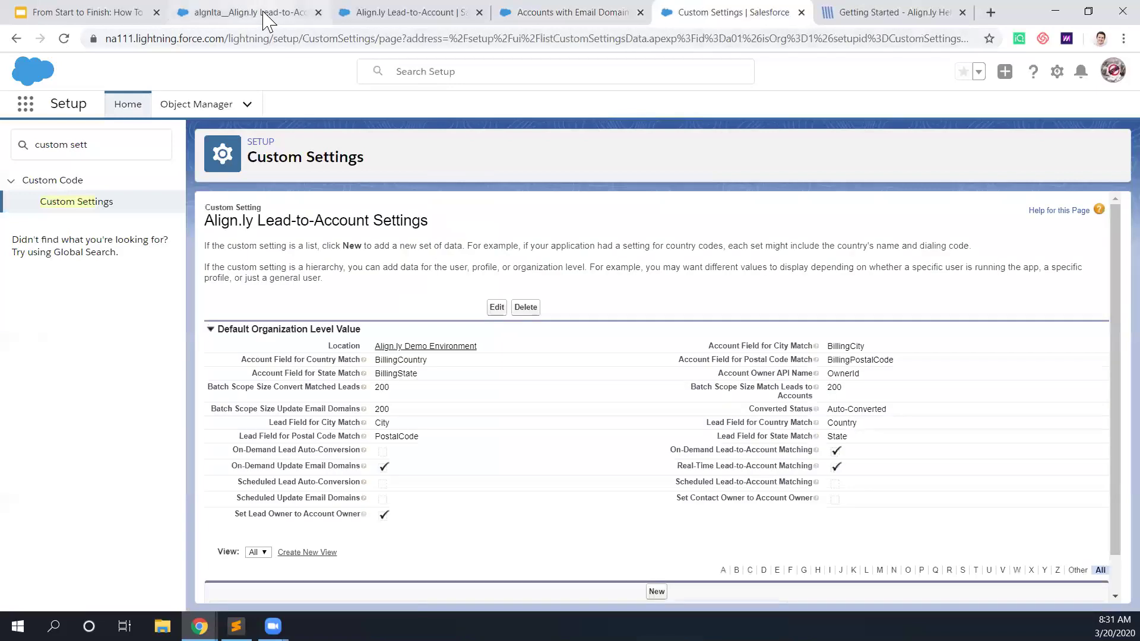
# Step: Launch the Match Leads to Accounts job, then return to the Accounts with Email Domains report
pyautogui.click(264, 13)
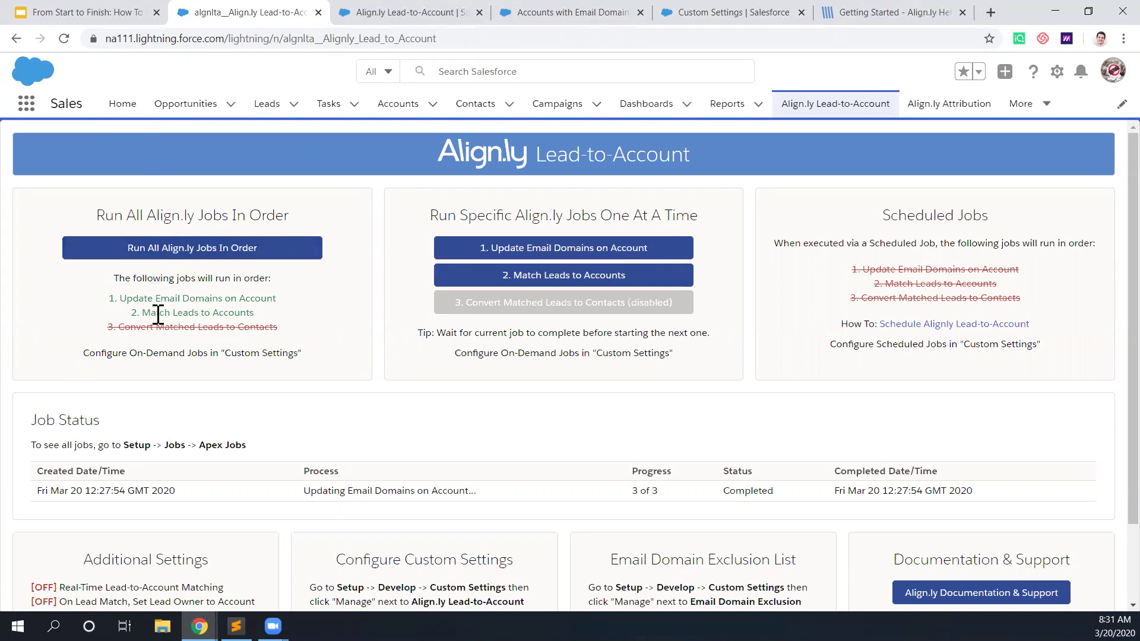
pyautogui.moveTo(158, 314); pyautogui.dragTo(215, 316)
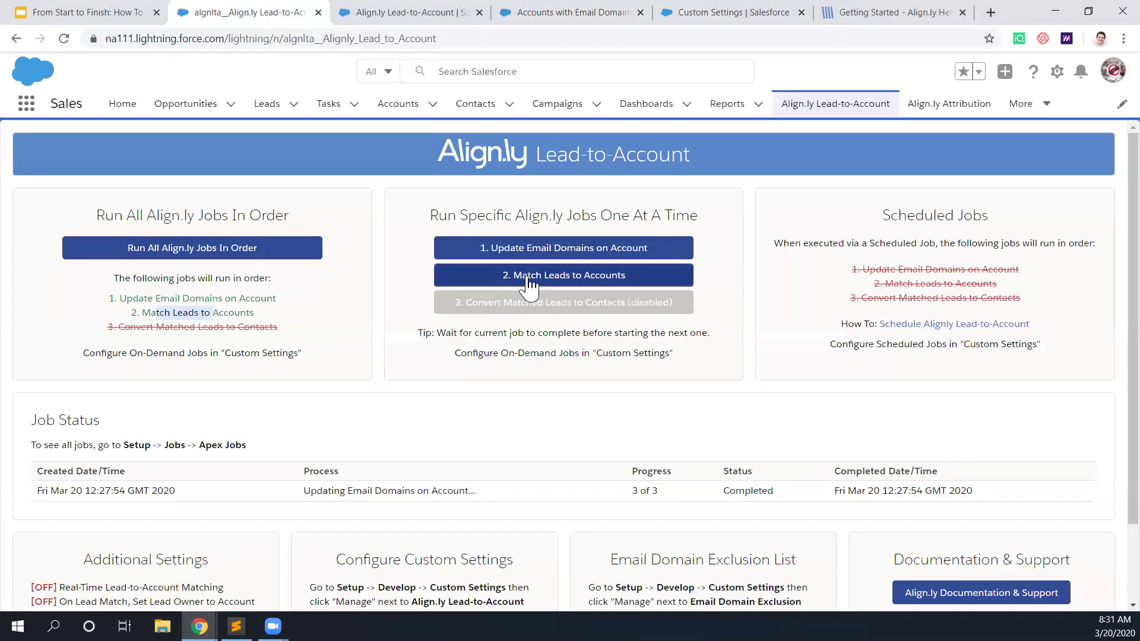
pyautogui.click(549, 285)
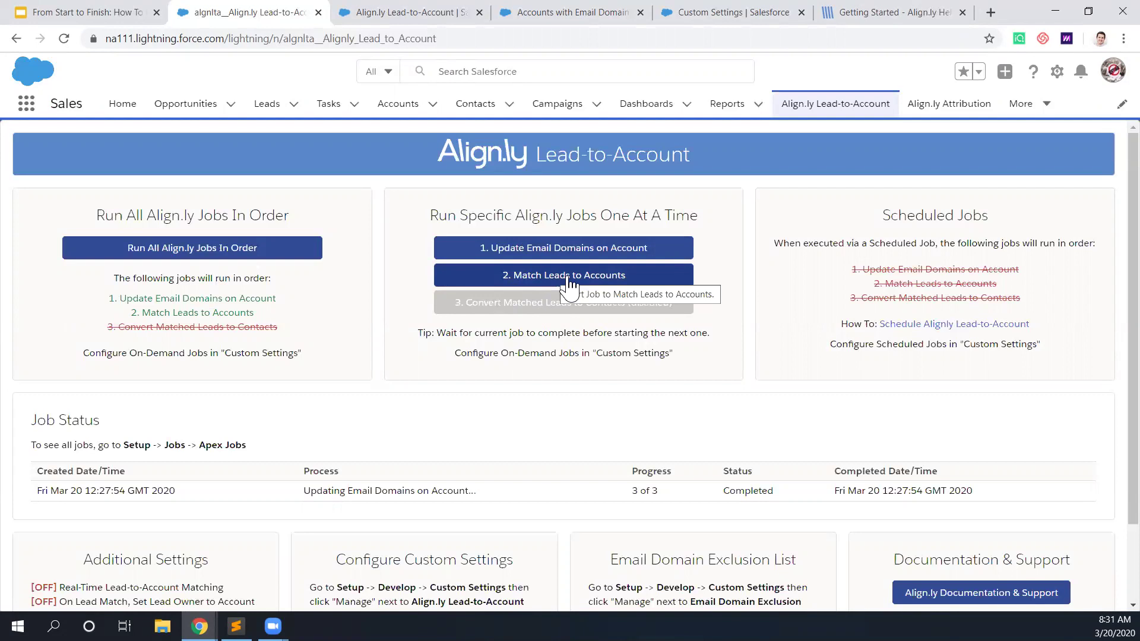
pyautogui.click(568, 279)
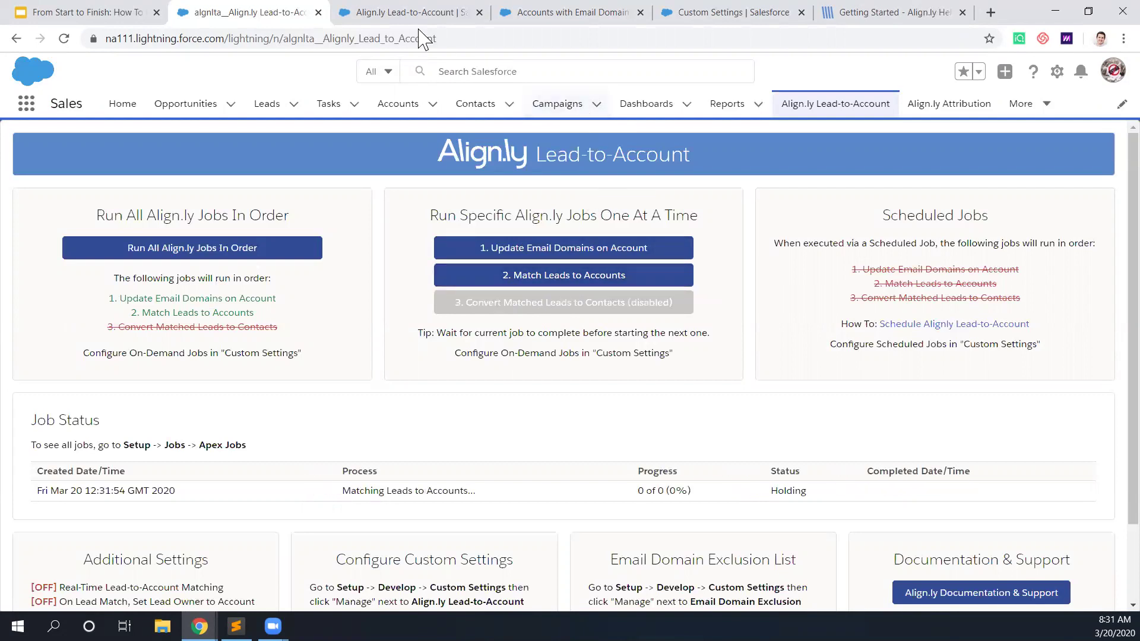
pyautogui.click(582, 15)
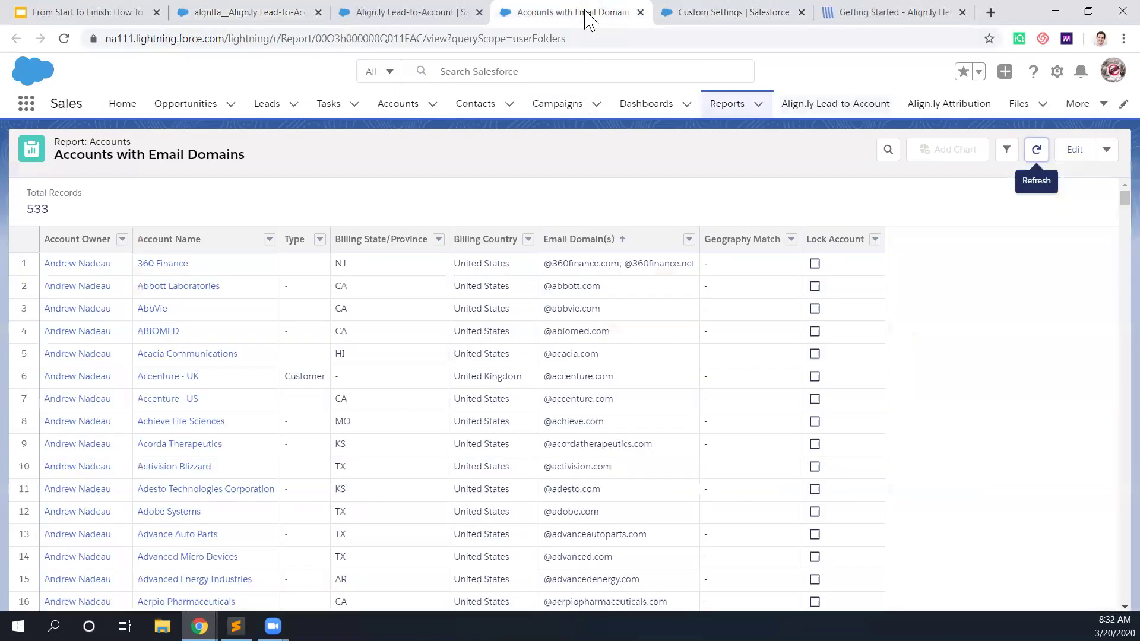
# Step: Open the Unconverted Leads with Matched Accounts report (407 records) from the Align.ly folder for editing
pyautogui.click(741, 113)
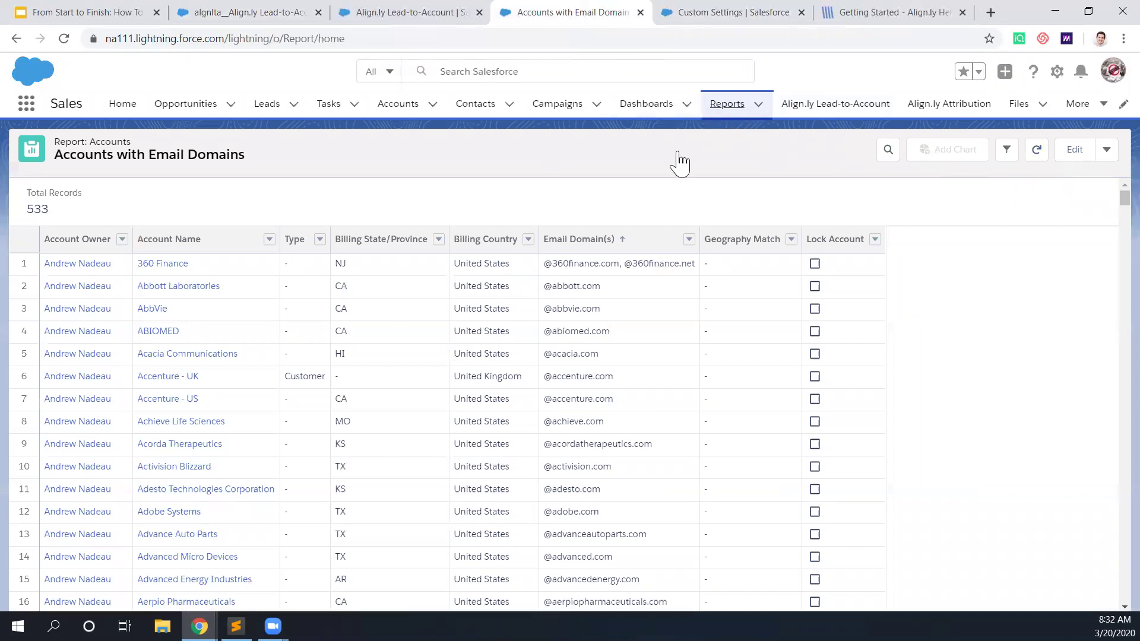
pyautogui.click(62, 381)
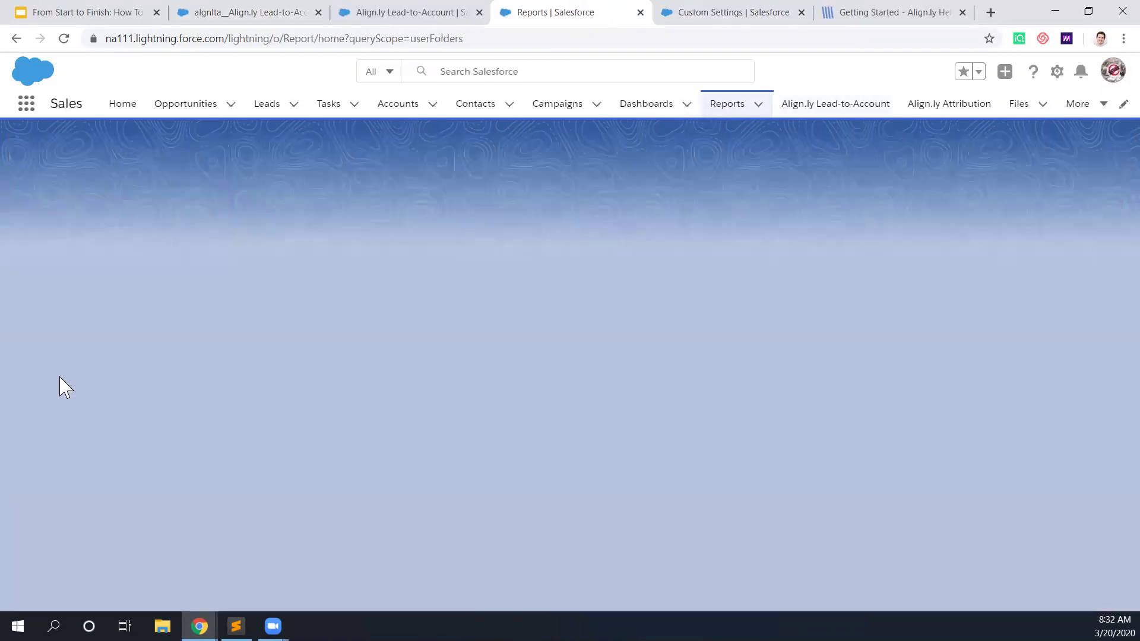
pyautogui.click(176, 225)
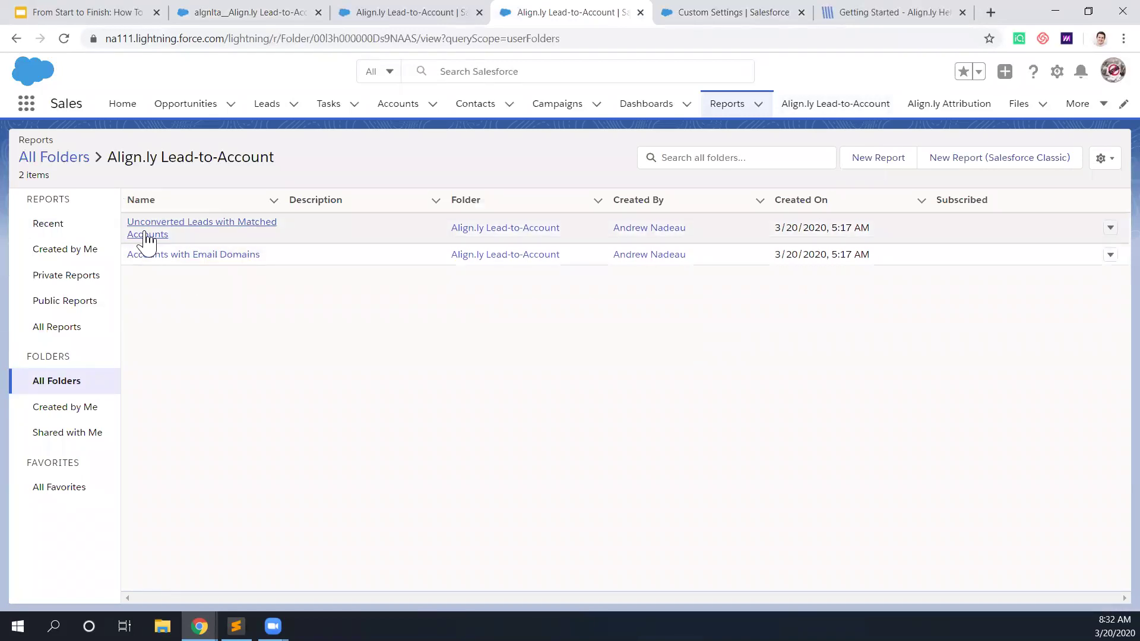
pyautogui.click(221, 229)
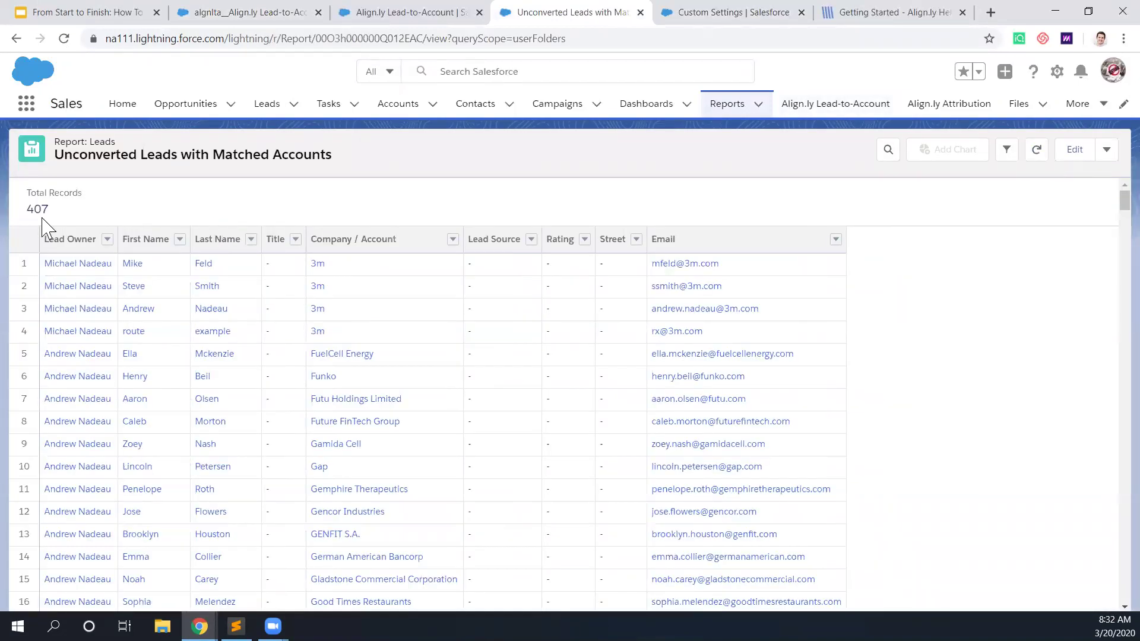
pyautogui.moveTo(29, 208); pyautogui.dragTo(50, 208)
pyautogui.click(1074, 149)
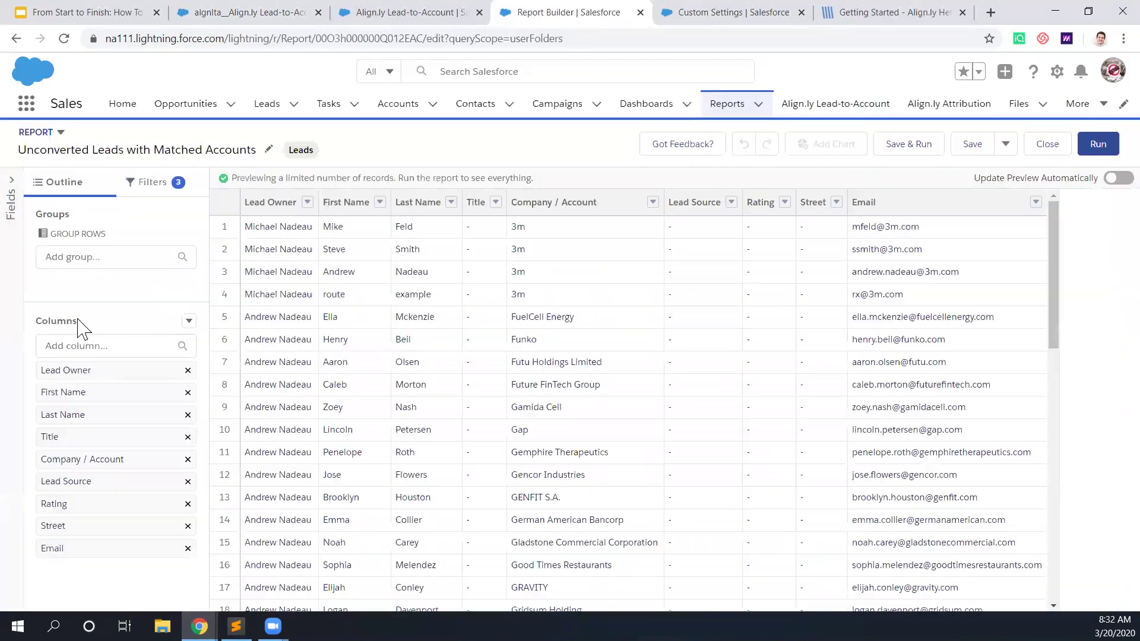
pyautogui.click(100, 346)
# Step: Add the Matched Account column right after Company / Account, then save and rerun the report
pyautogui.write('match')
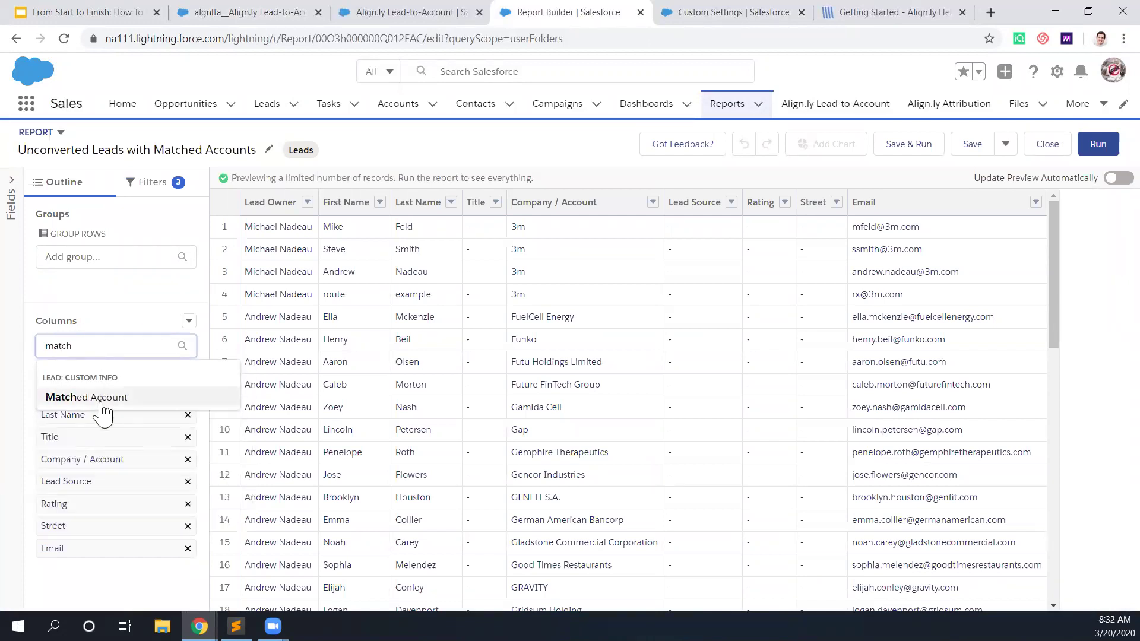
pyautogui.click(71, 397)
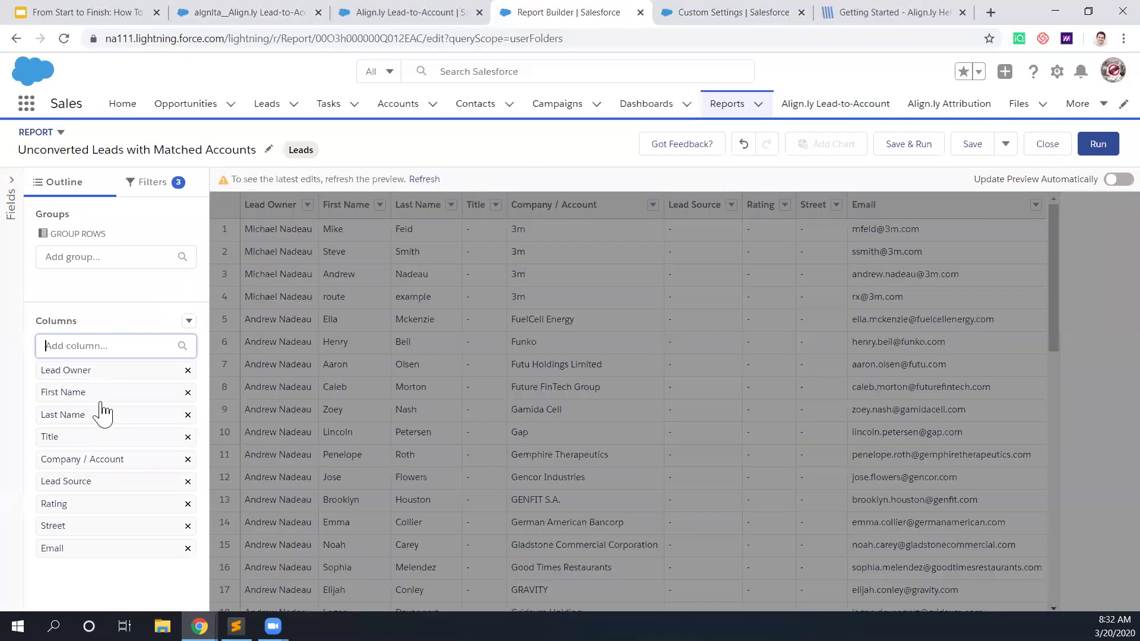
pyautogui.moveTo(67, 571); pyautogui.dragTo(77, 478)
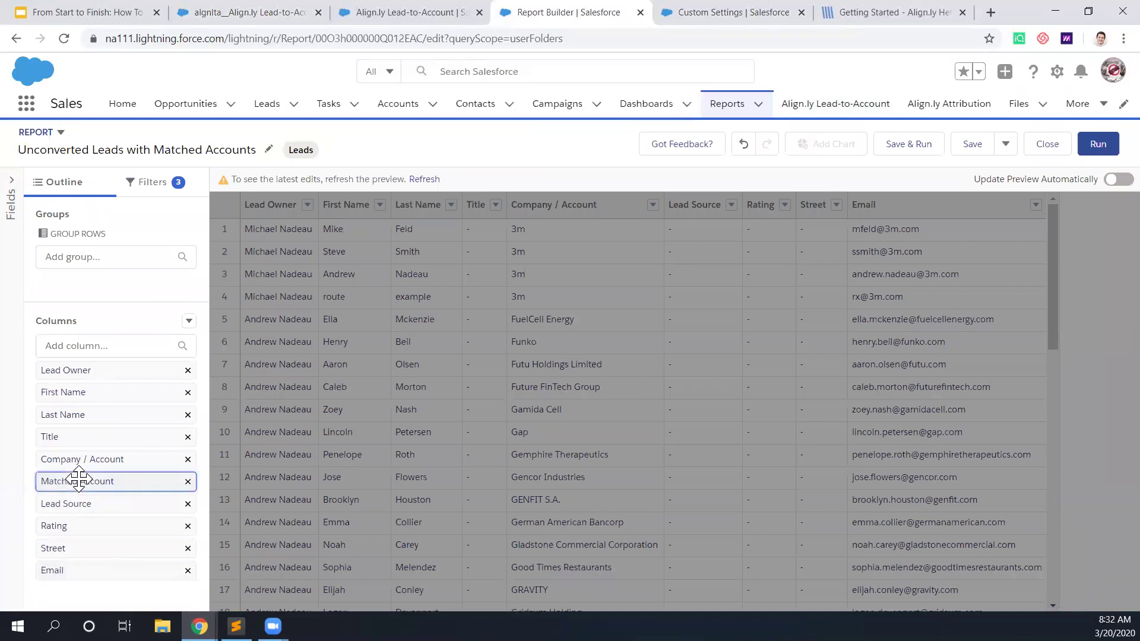
pyautogui.click(971, 152)
pyautogui.click(1102, 145)
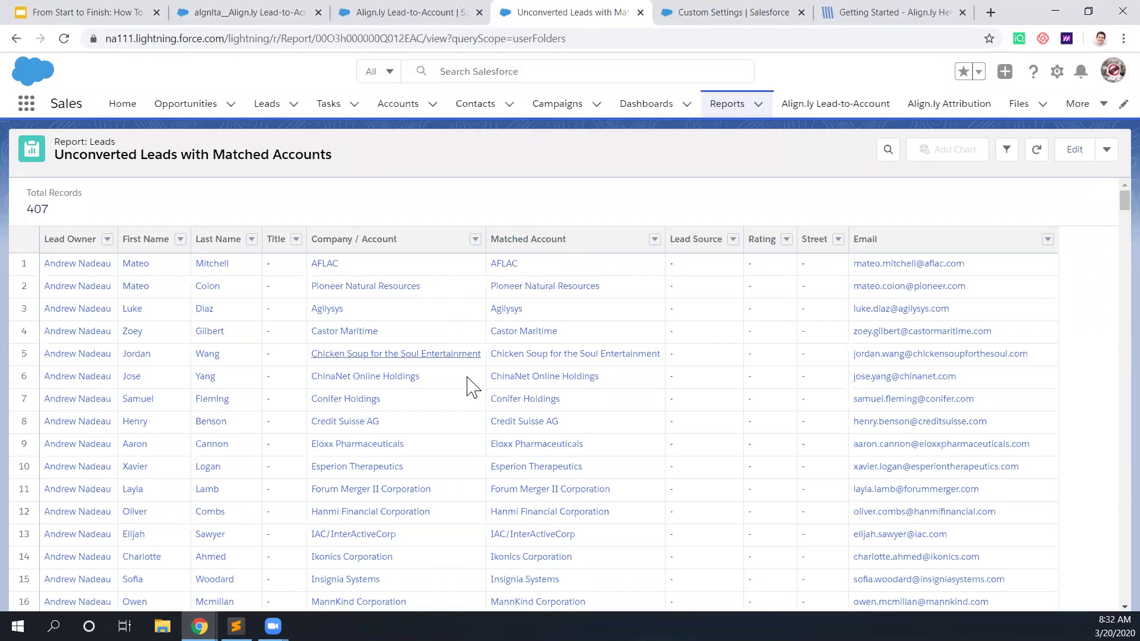
pyautogui.scroll(-3, 460, 425)
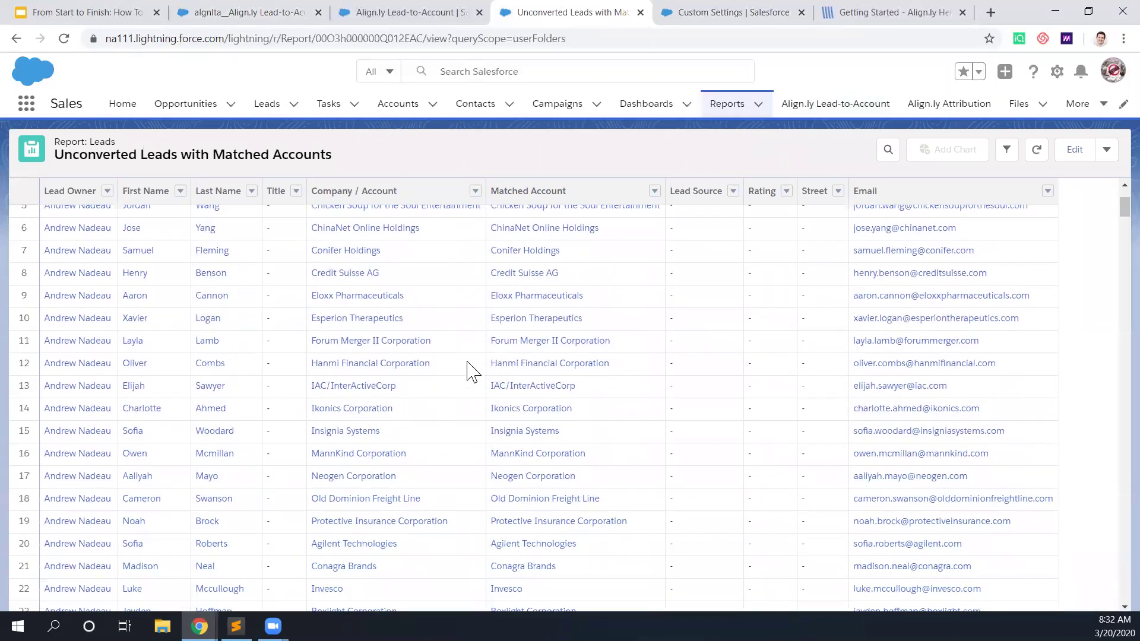
pyautogui.scroll(-5, 471, 400)
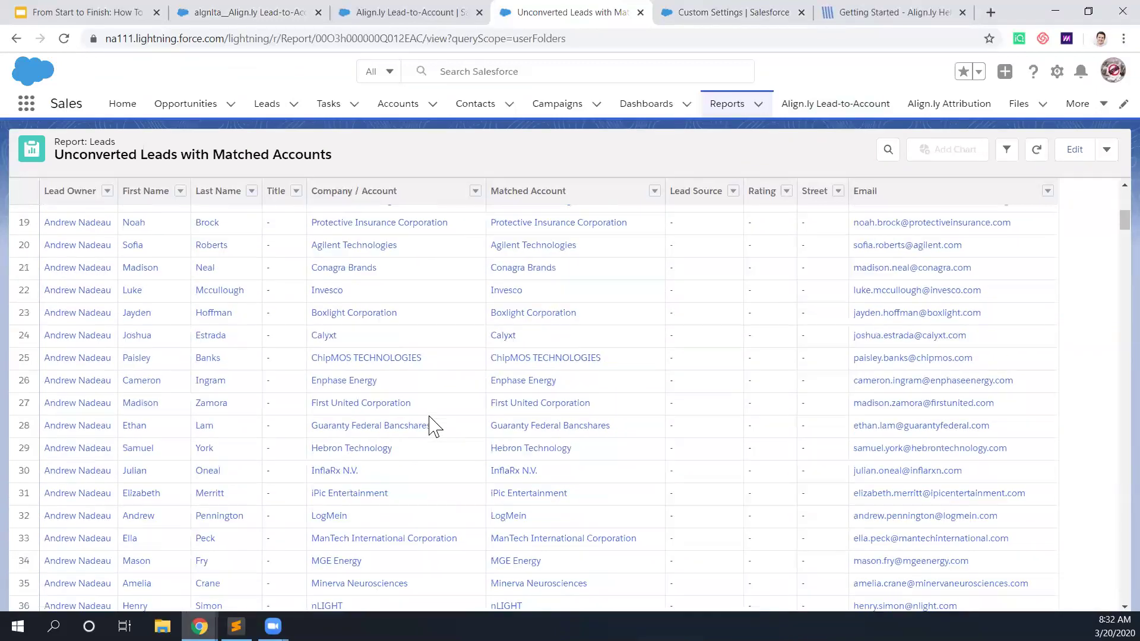
pyautogui.scroll(6, 491, 494)
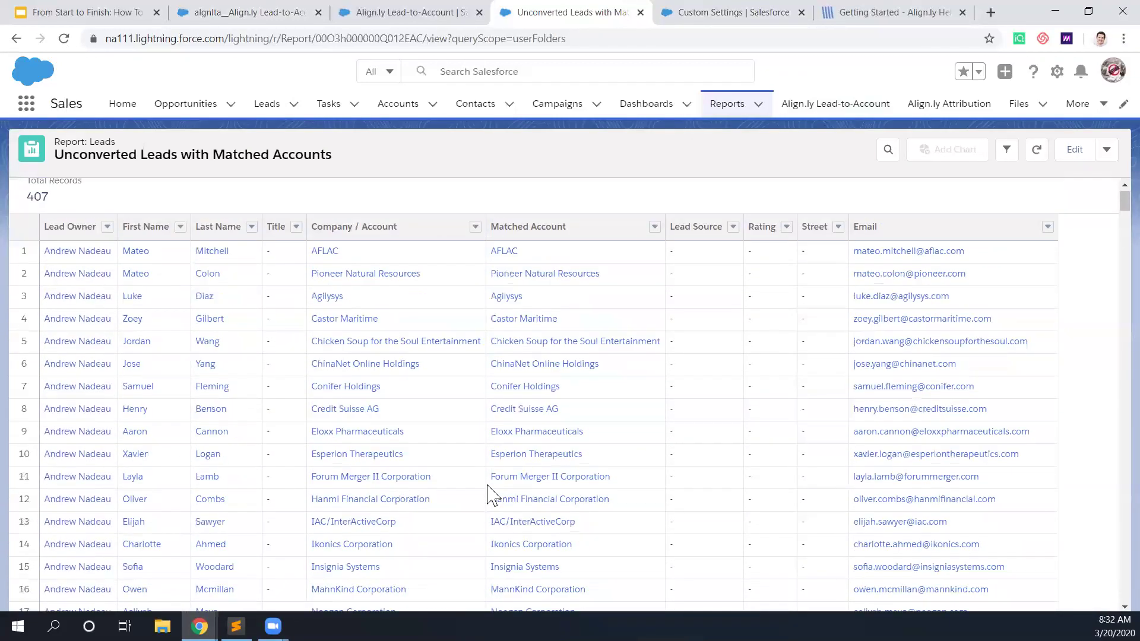
# Step: Compare the AFLAC account's aflac.com contacts with its matched lead, then go to the Leads list
pyautogui.click(504, 263)
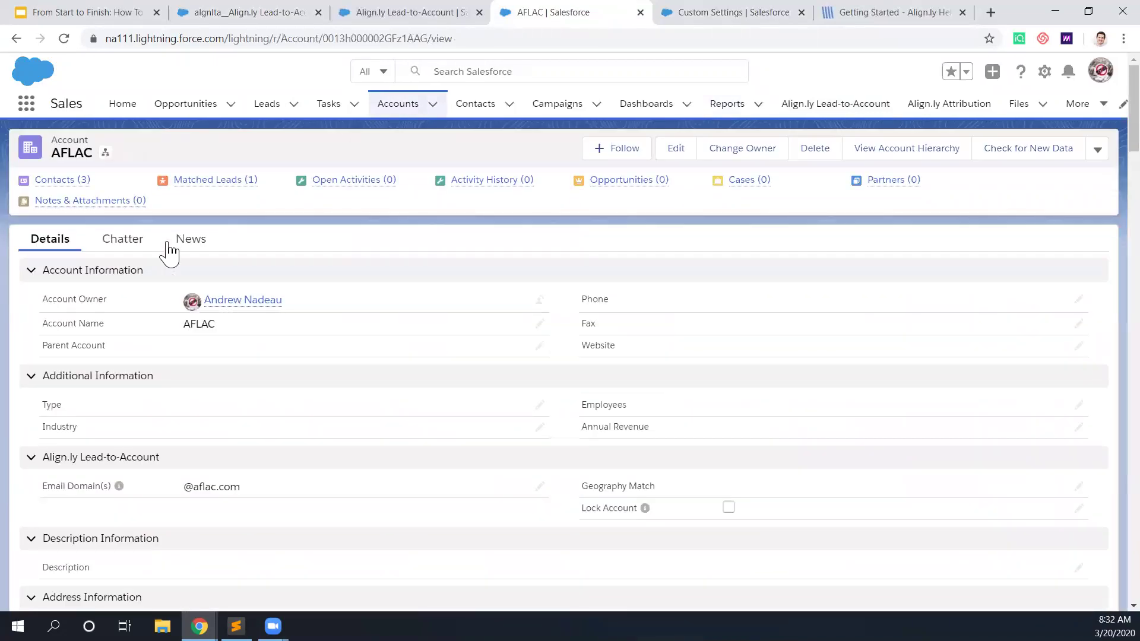
pyautogui.moveTo(62, 183)
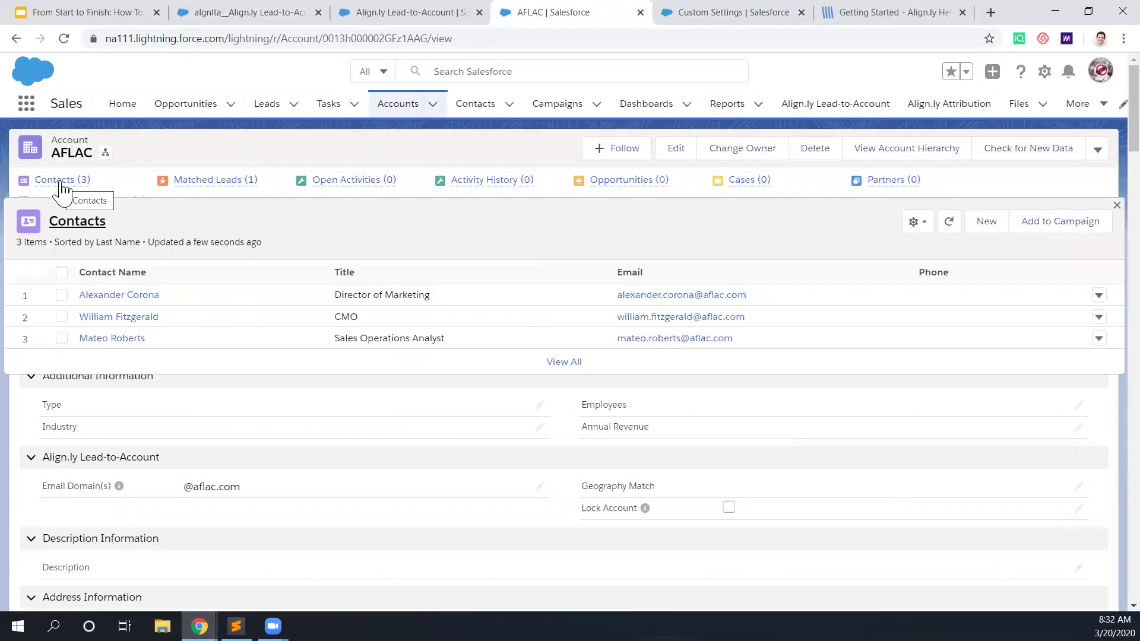
pyautogui.moveTo(201, 186)
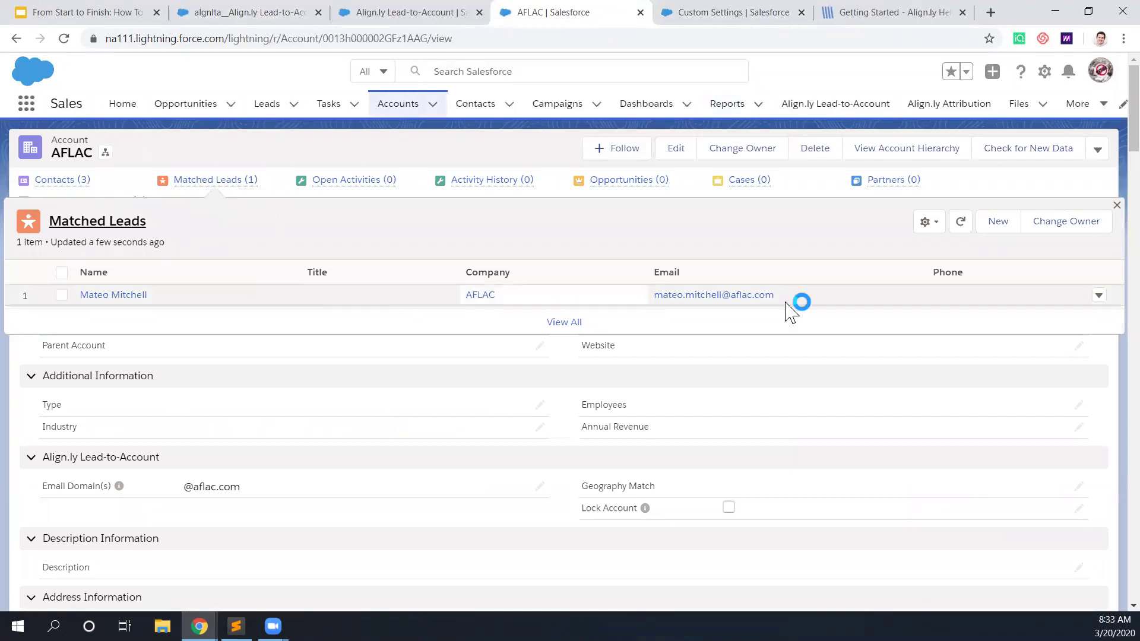
pyautogui.scroll(-10, 351, 516)
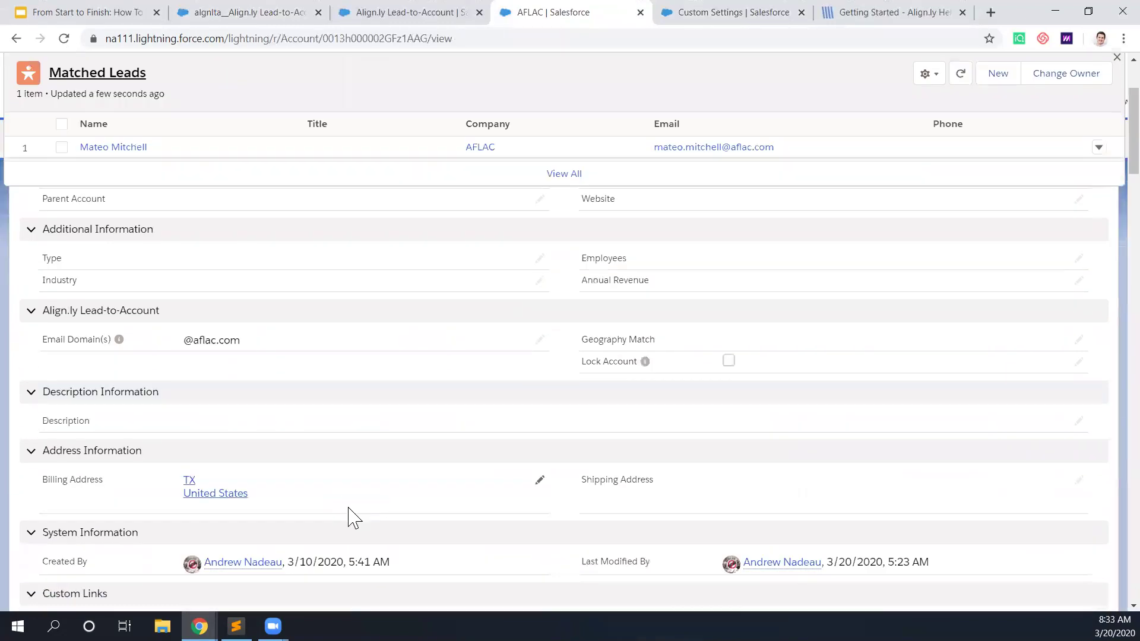
pyautogui.scroll(-5, 351, 516)
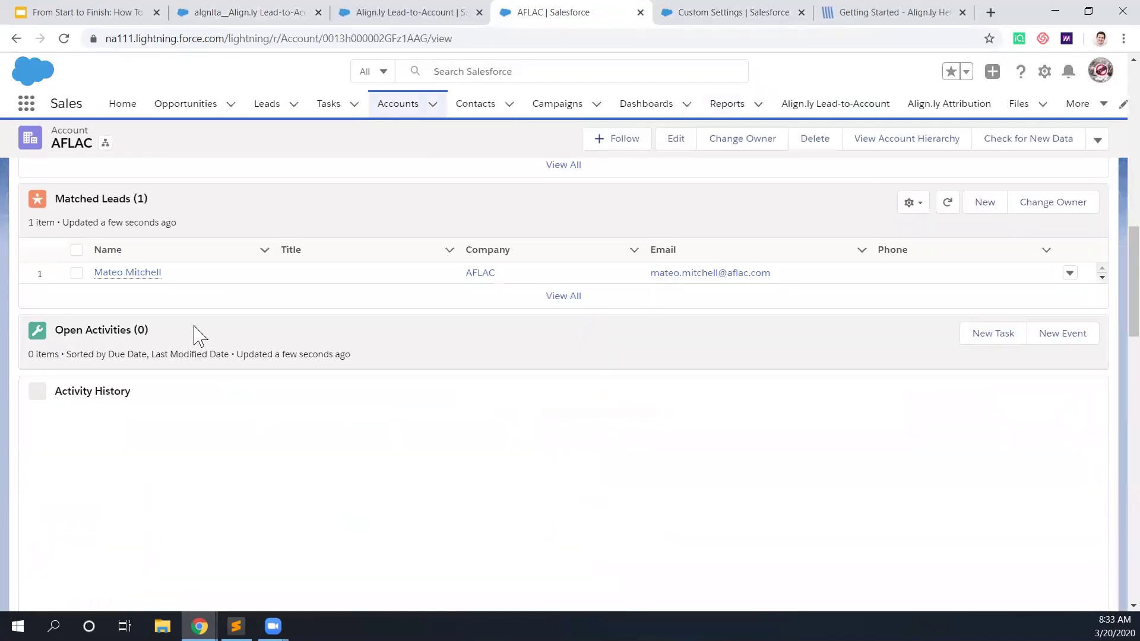
pyautogui.scroll(1, 196, 333)
pyautogui.scroll(1, 196, 336)
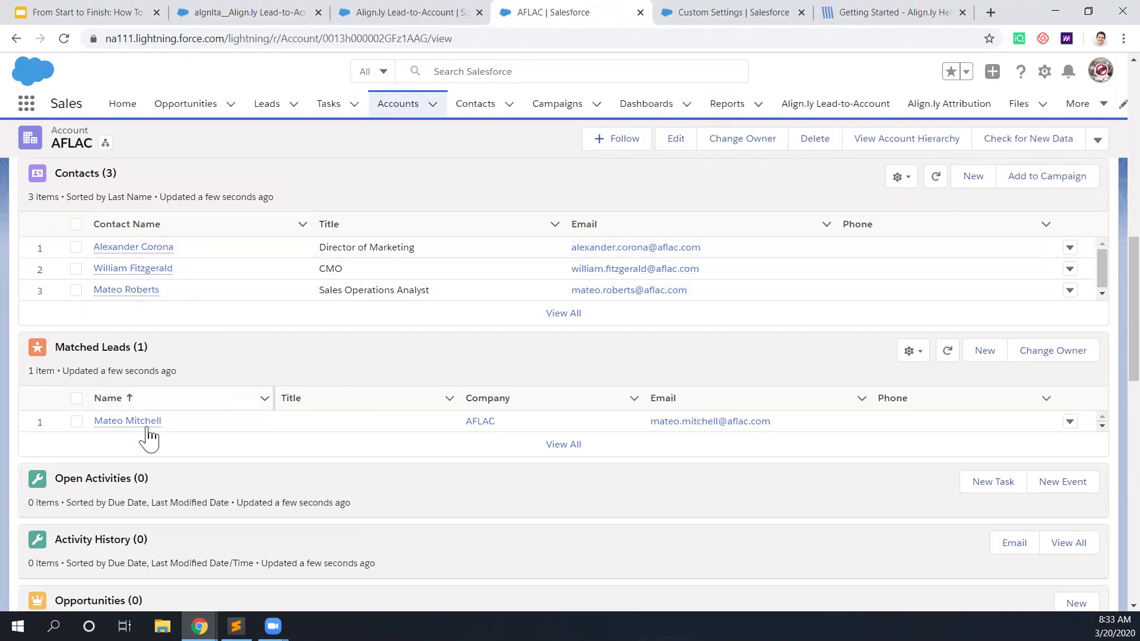
pyautogui.click(427, 18)
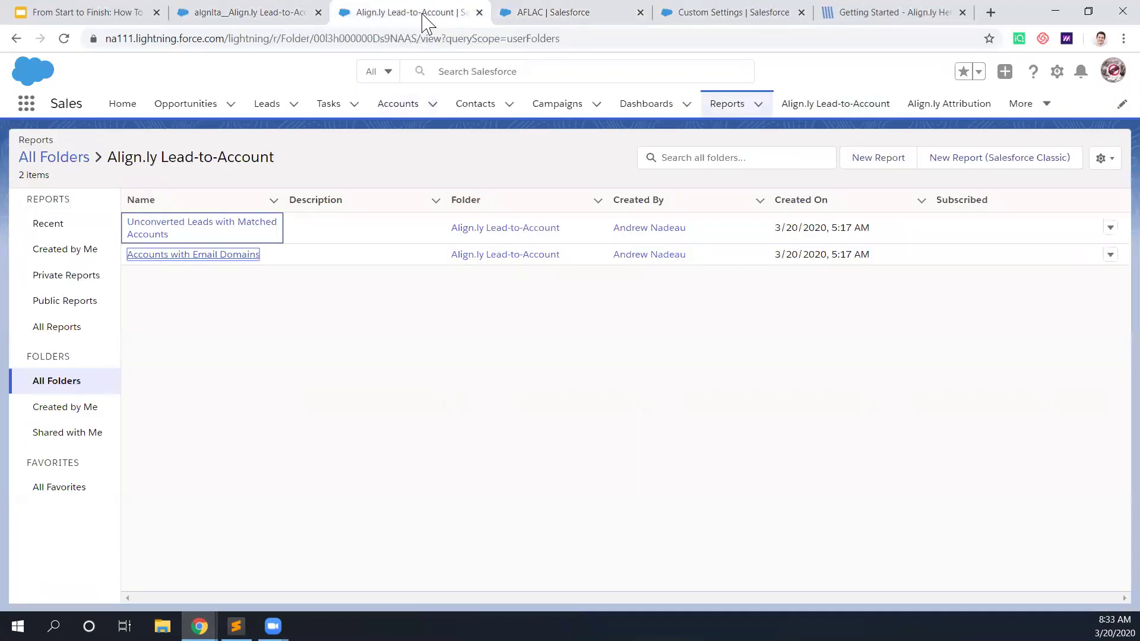
pyautogui.click(540, 18)
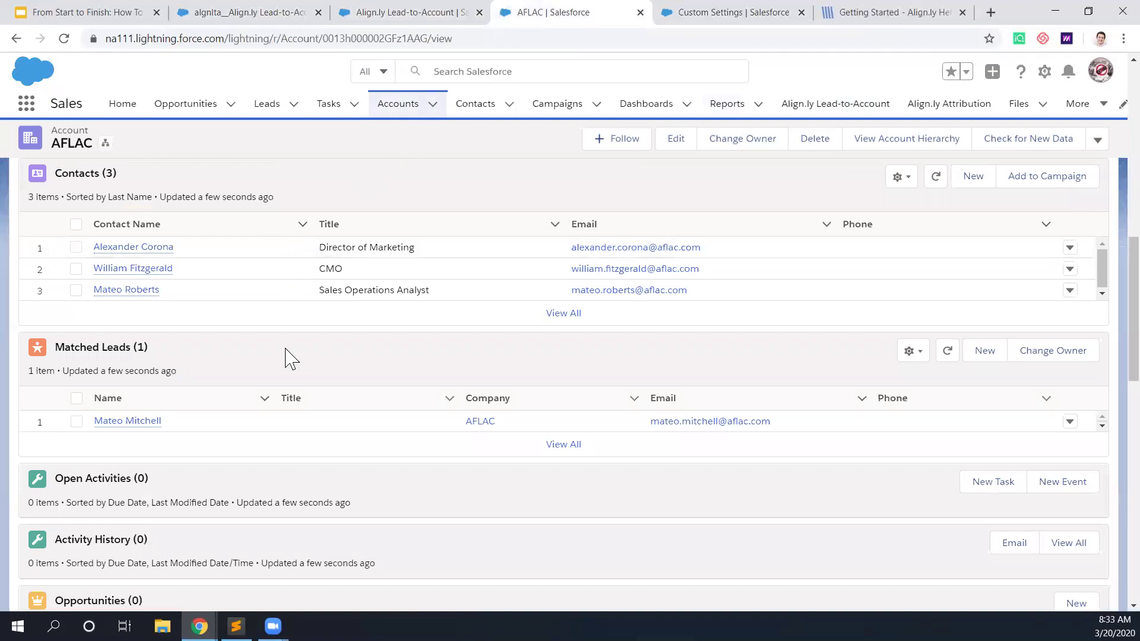
pyautogui.moveTo(706, 298); pyautogui.dragTo(640, 293)
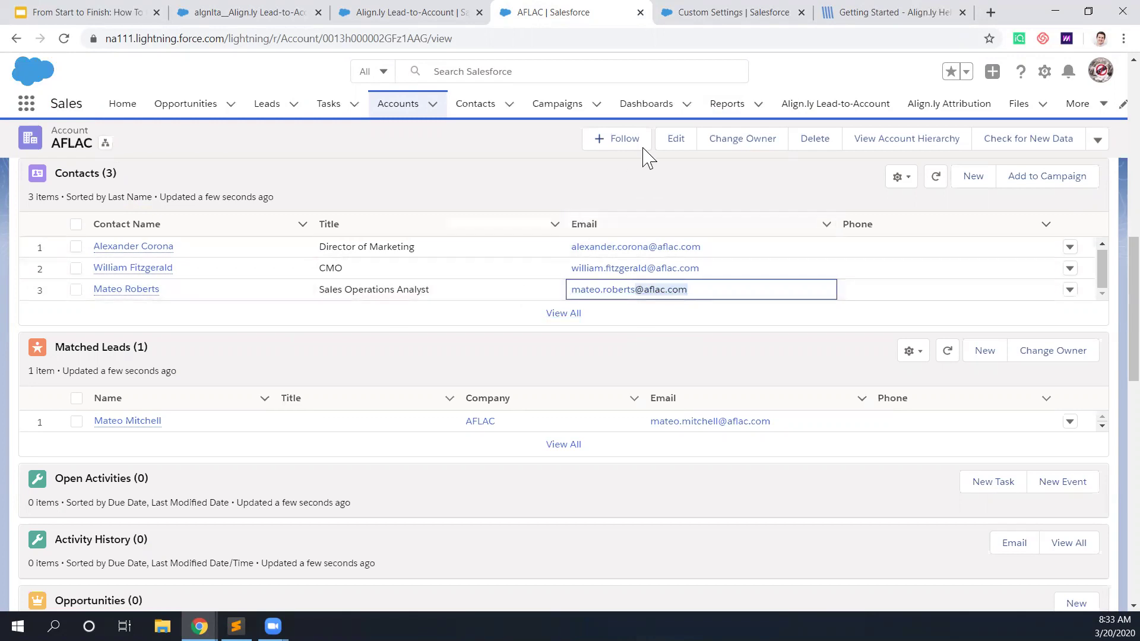
pyautogui.click(272, 107)
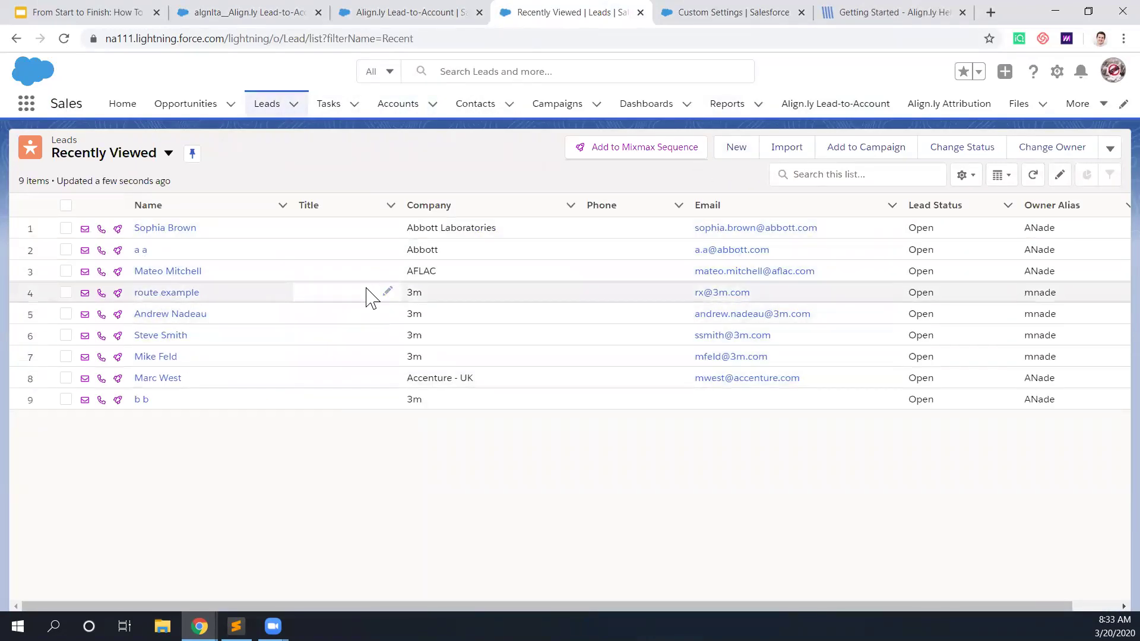
# Step: Start a new test lead and enter placeholder first and last names
pyautogui.click(771, 257)
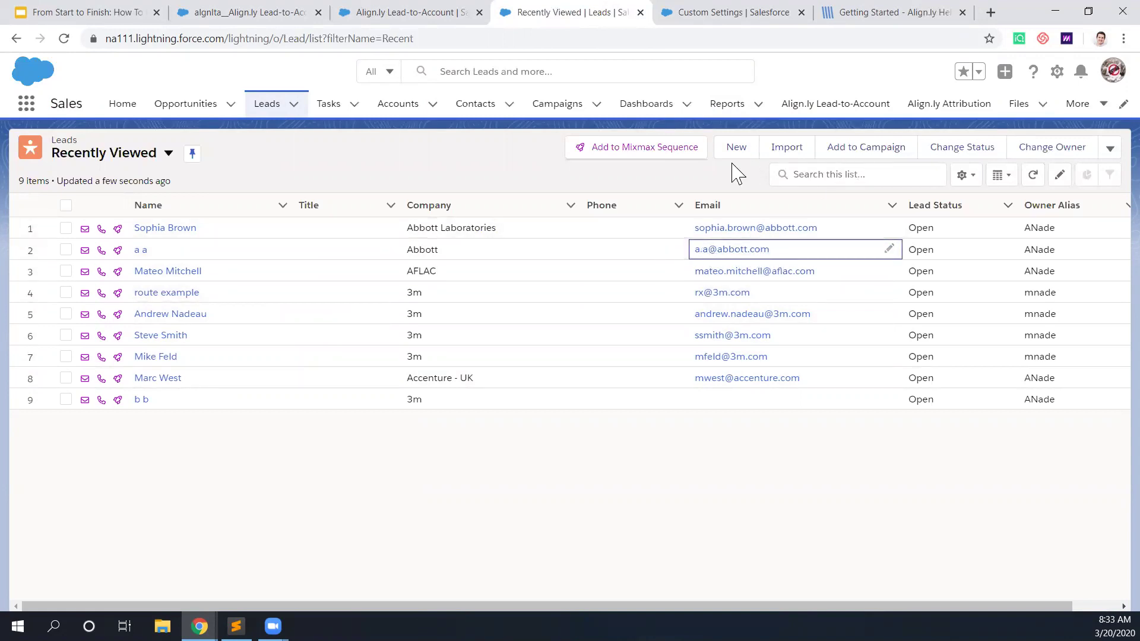
pyautogui.click(737, 147)
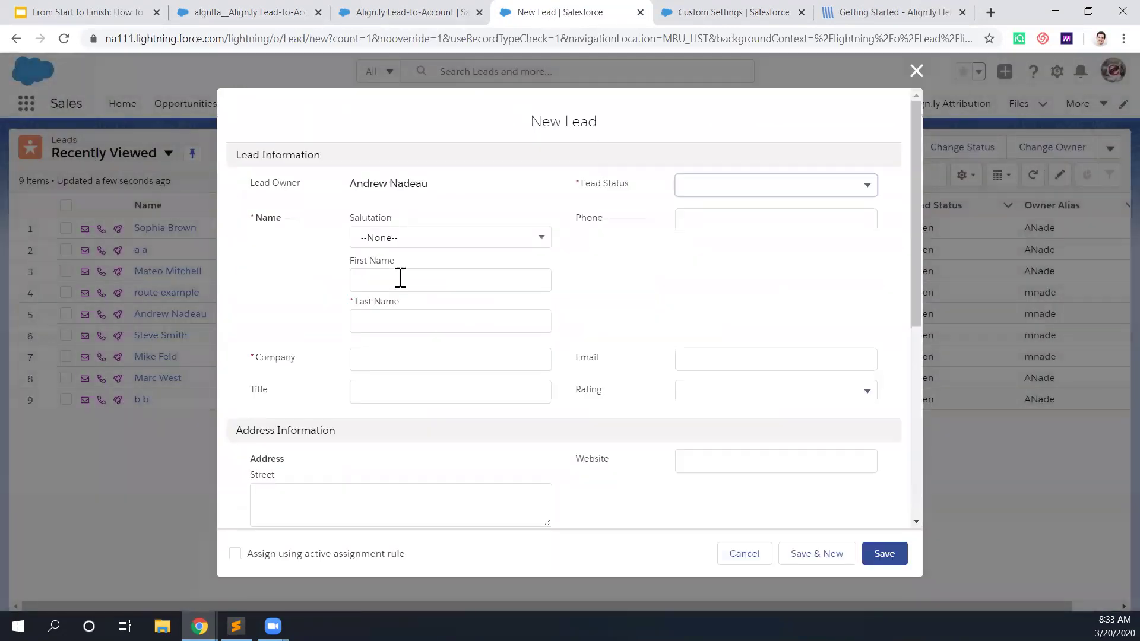
pyautogui.click(405, 276)
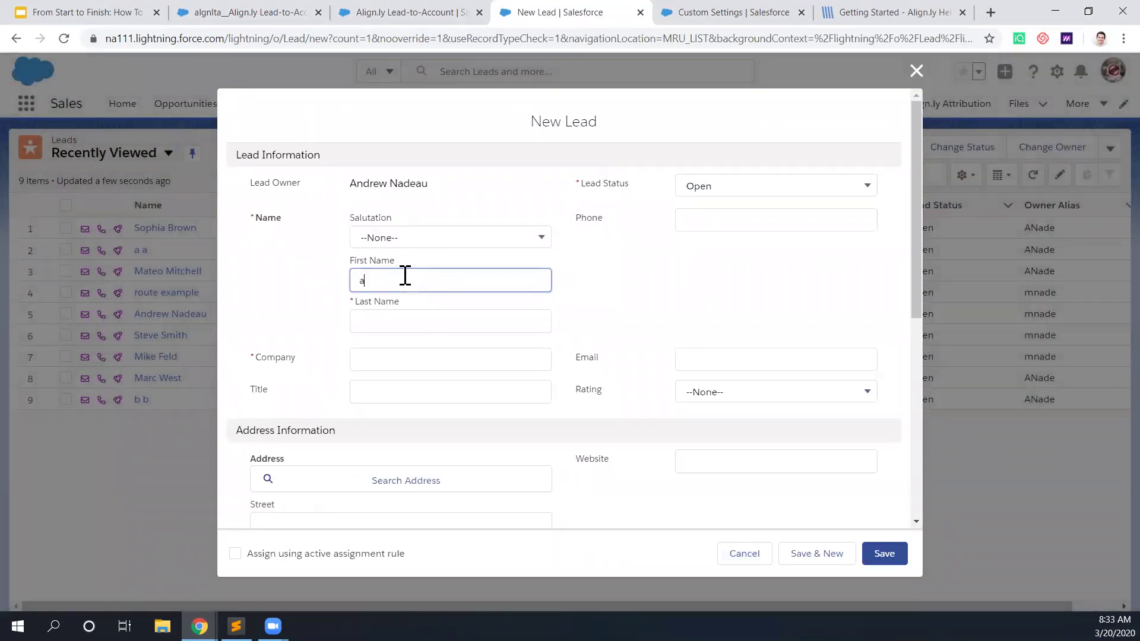
pyautogui.write('a')
pyautogui.click(399, 319)
pyautogui.write('a')
pyautogui.click(404, 362)
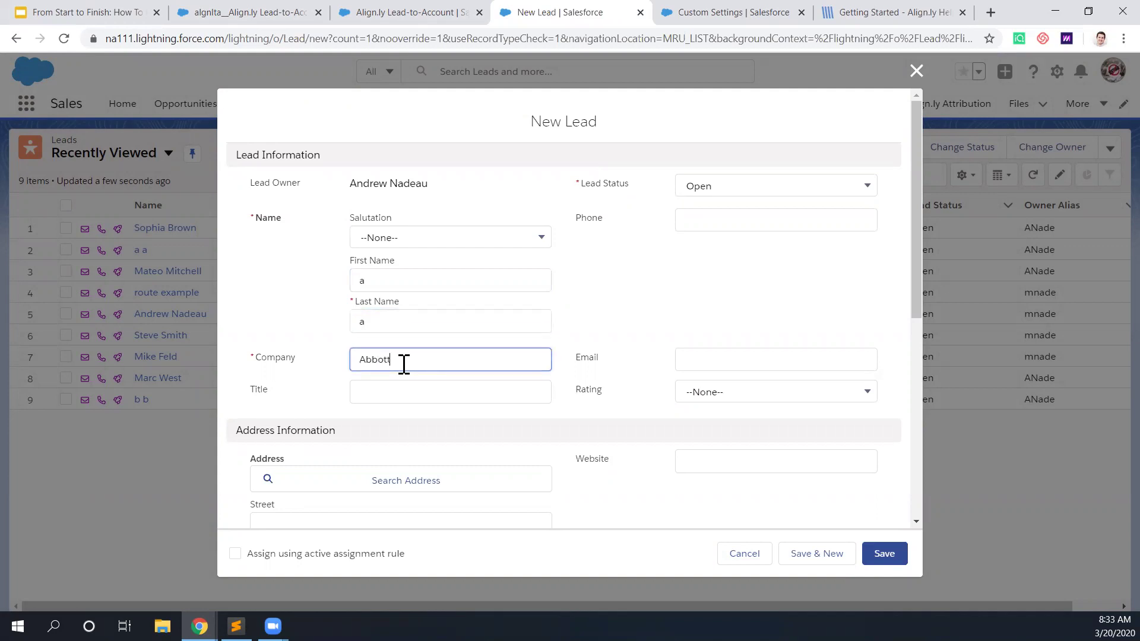
# Step: Correct the names, give the lead company Abbott and an abbott.com e-mail, and save
pyautogui.click(383, 286)
pyautogui.press('BackSpace')
pyautogui.write('b')
pyautogui.click(394, 322)
pyautogui.write('b')
pyautogui.press('BackSpace')
pyautogui.press('BackSpace')
pyautogui.write('b')
pyautogui.click(411, 356)
pyautogui.click(717, 358)
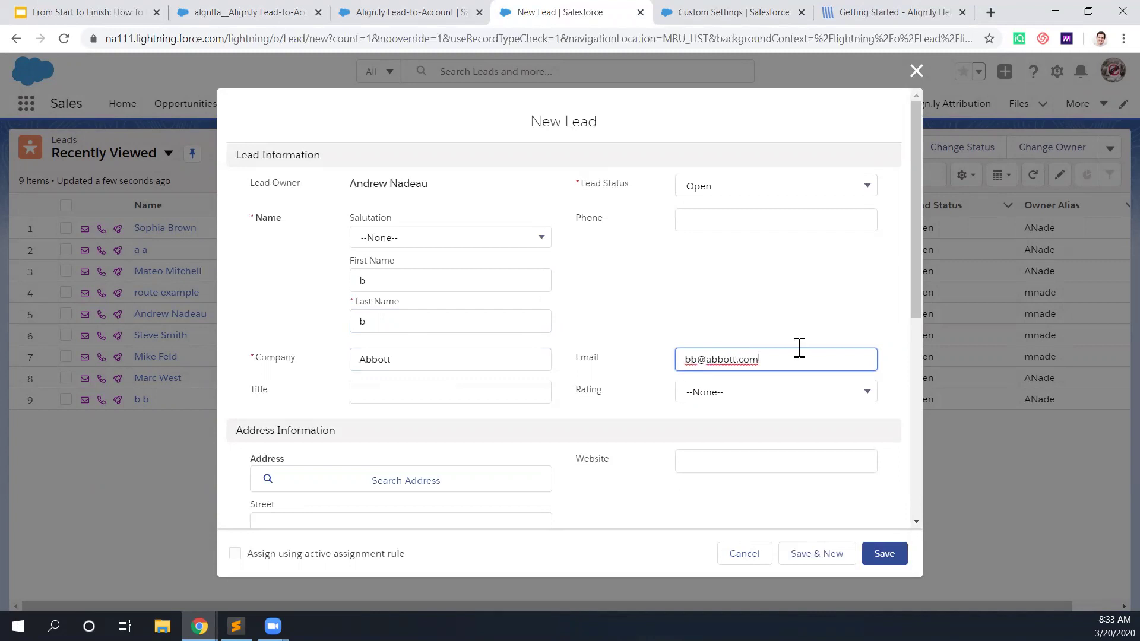
pyautogui.scroll(-3, 774, 430)
pyautogui.click(878, 553)
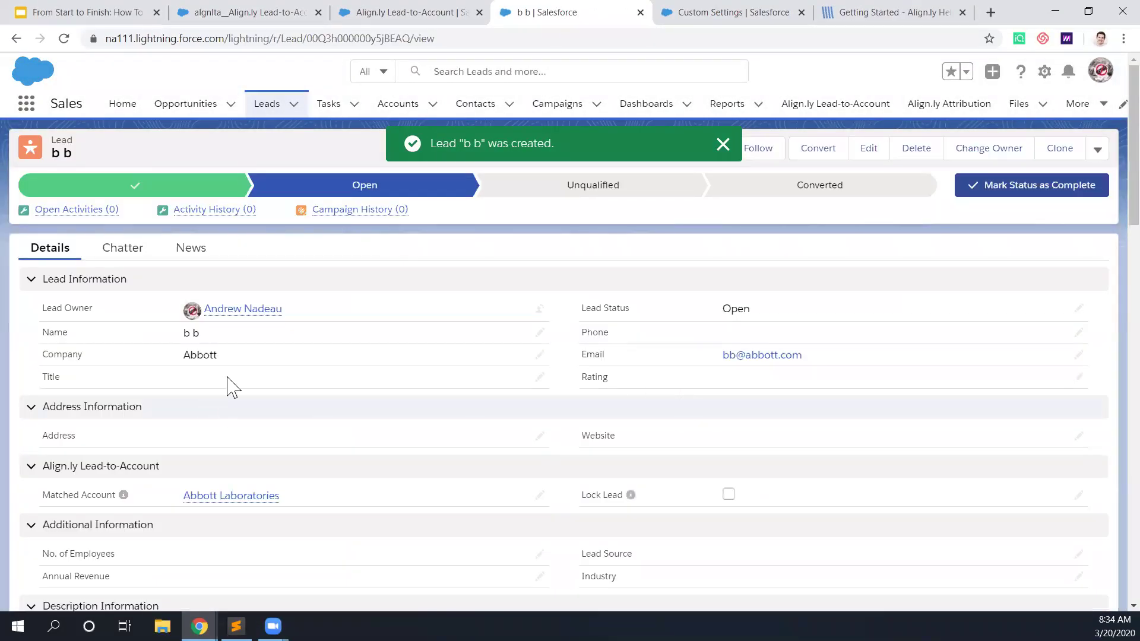
pyautogui.moveTo(224, 503)
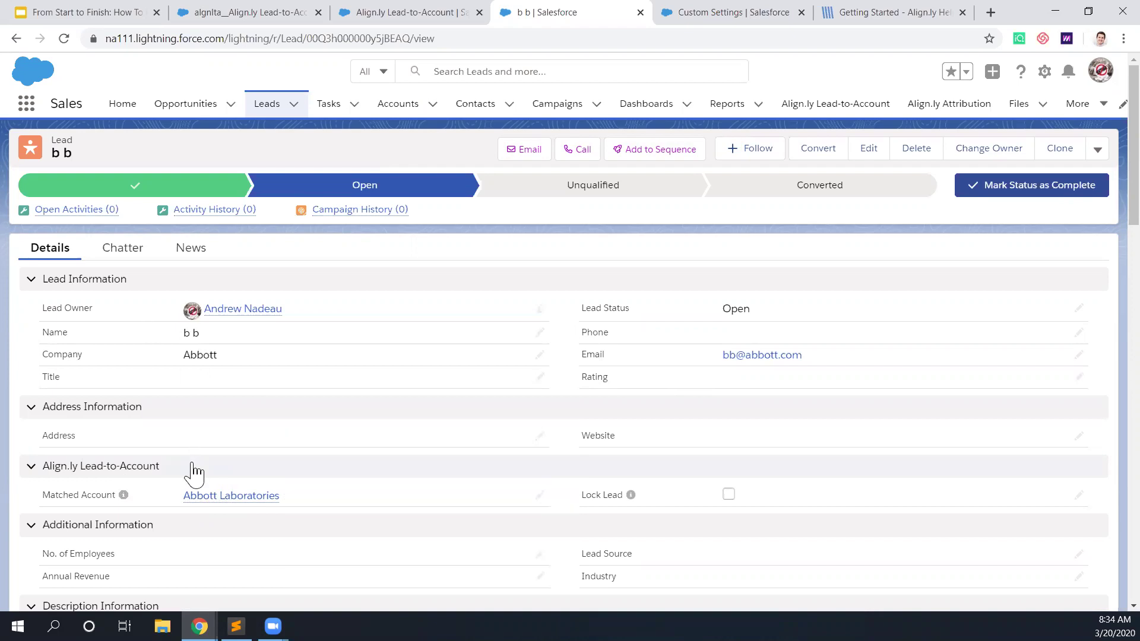
pyautogui.click(237, 503)
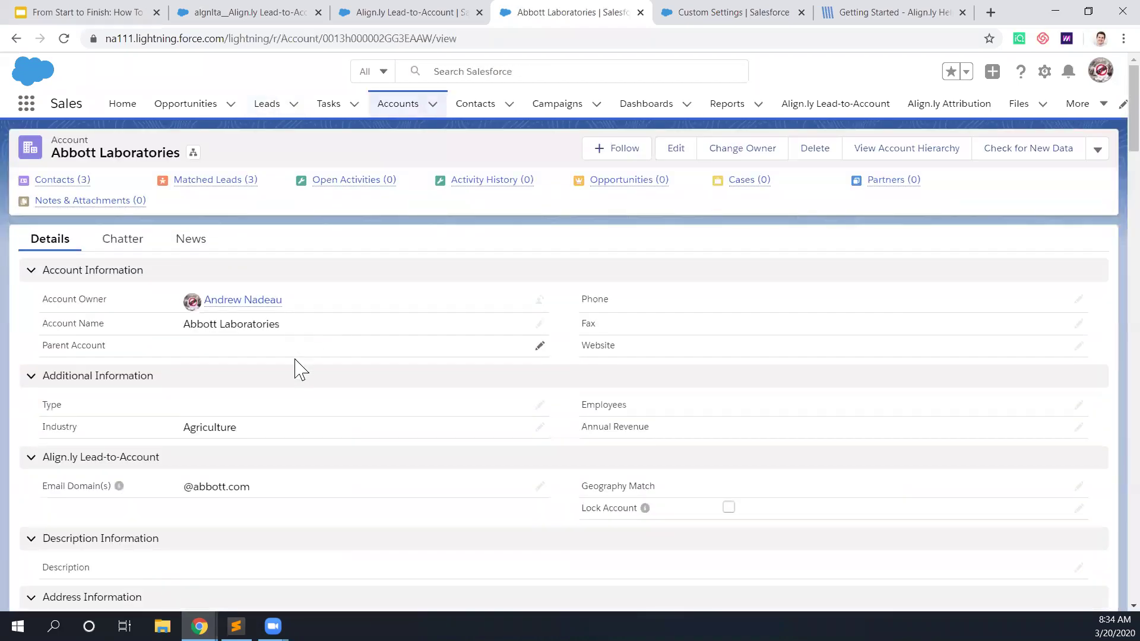
pyautogui.moveTo(234, 186)
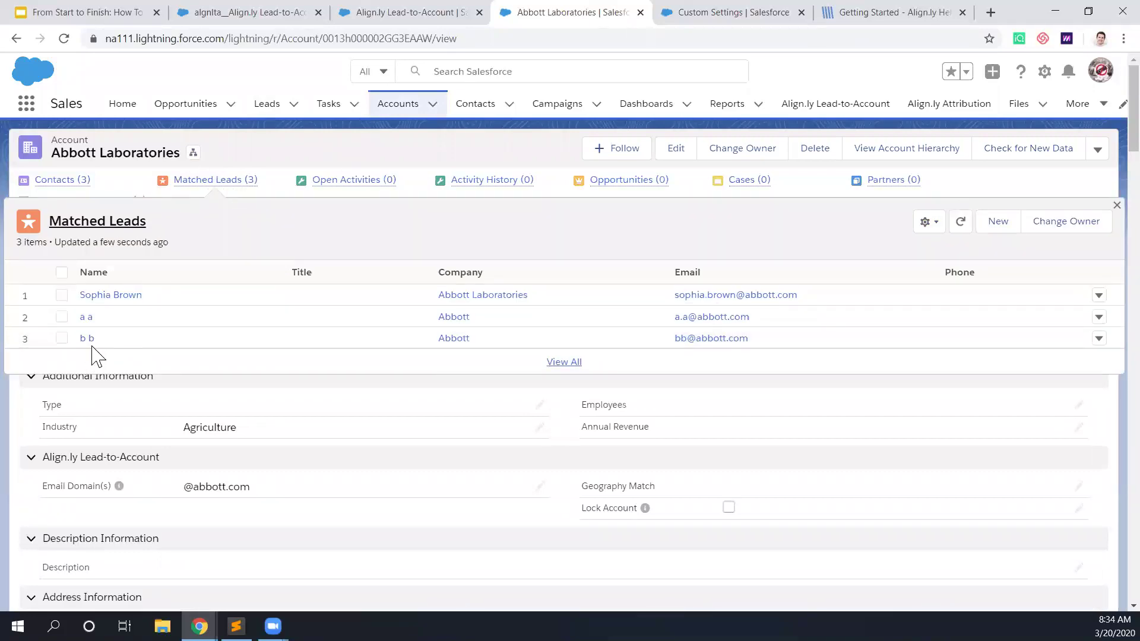
pyautogui.click(89, 341)
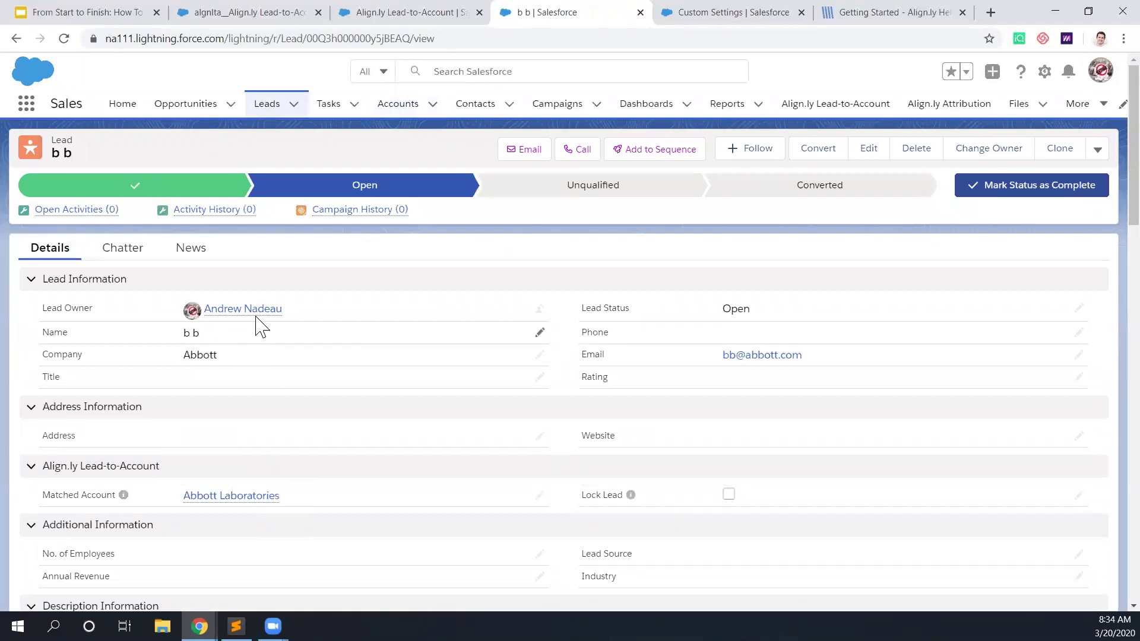
# Step: Enable both Scheduled options in Align.ly Lead-to-Account Settings, save, and return to the app page
pyautogui.moveTo(263, 311)
pyautogui.moveTo(263, 507)
pyautogui.click(764, 14)
pyautogui.doubleClick(110, 153)
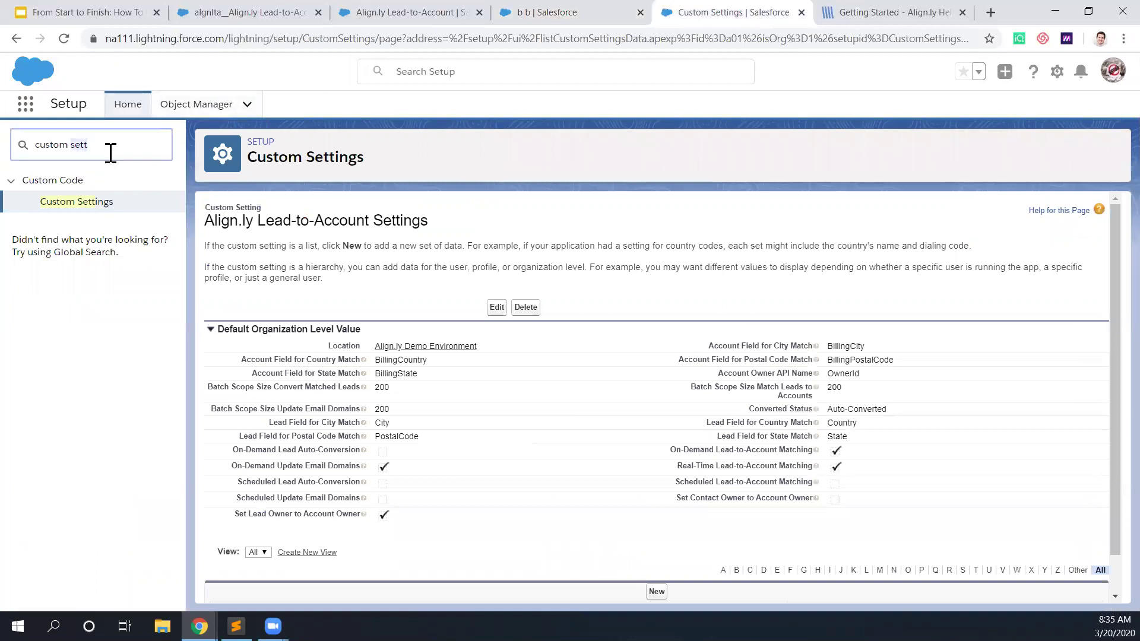
pyautogui.click(89, 202)
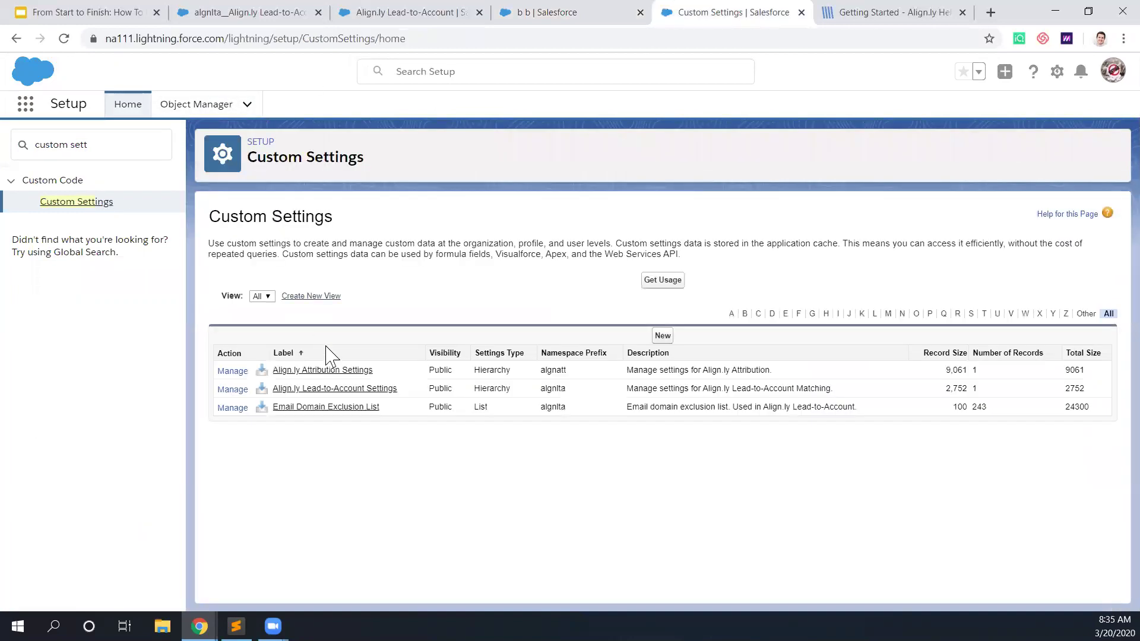
pyautogui.click(234, 390)
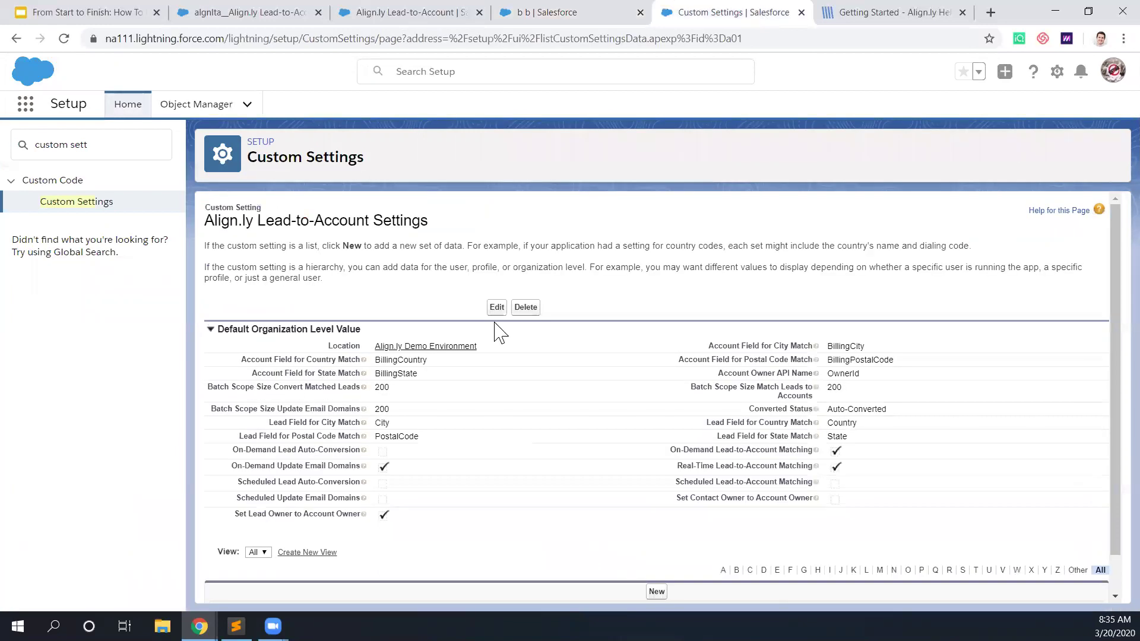
pyautogui.click(496, 308)
pyautogui.scroll(-3, 418, 397)
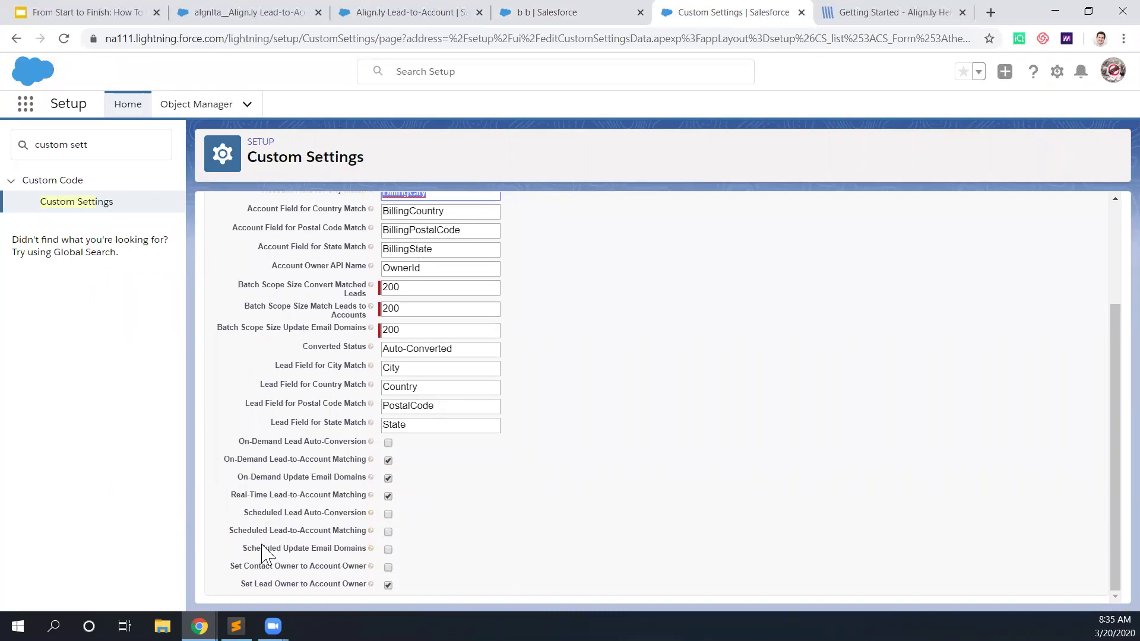
pyautogui.click(389, 552)
pyautogui.scroll(3, 436, 528)
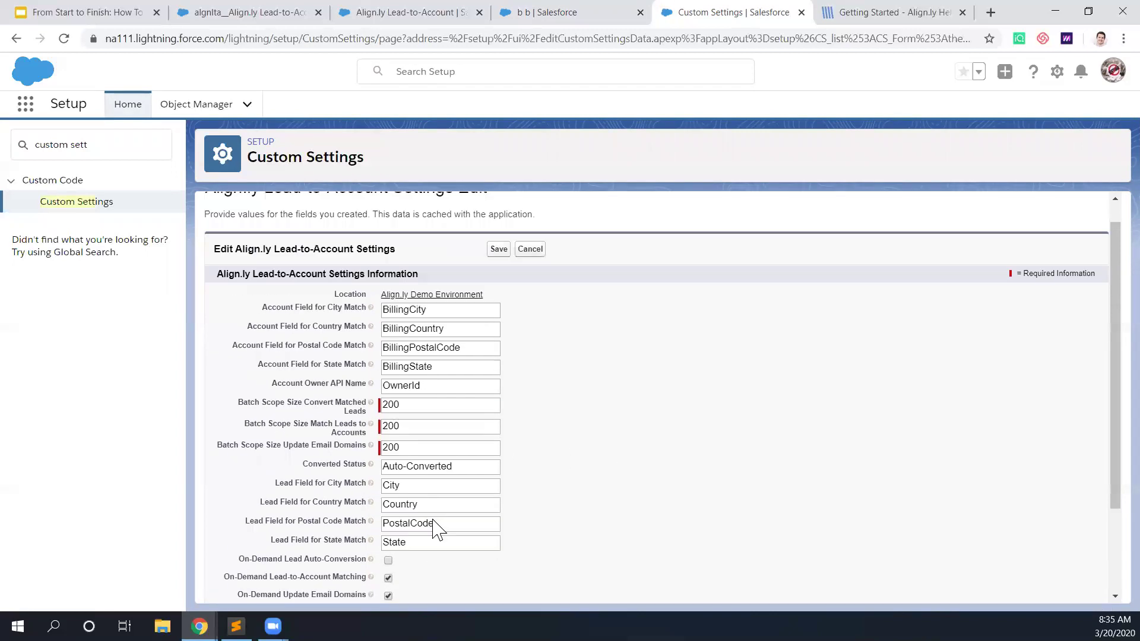
pyautogui.click(497, 275)
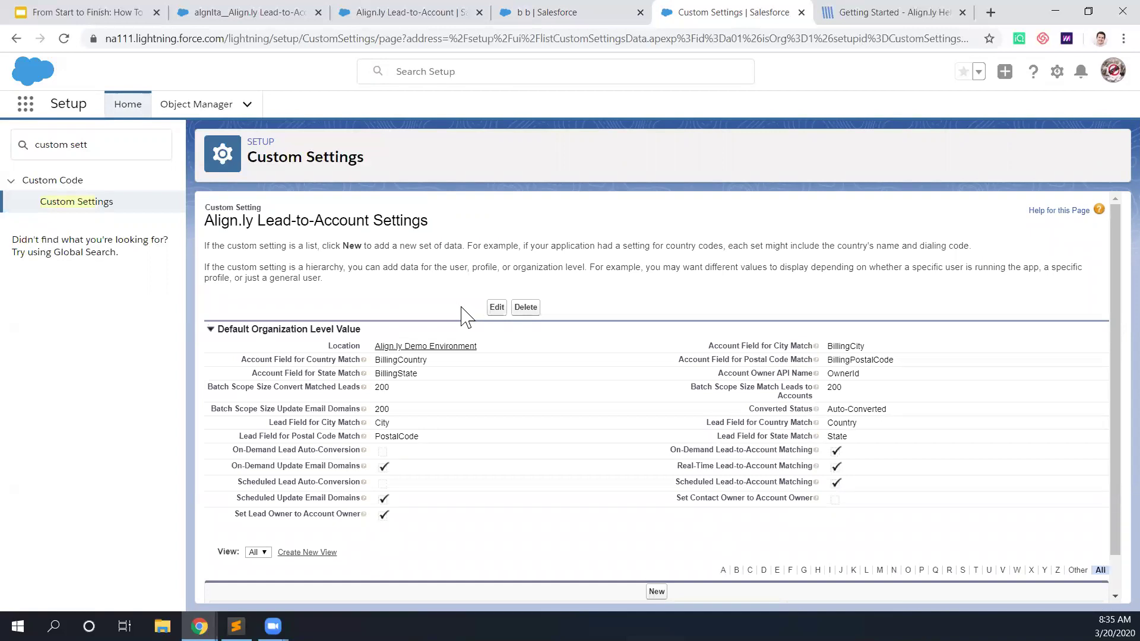
pyautogui.click(266, 13)
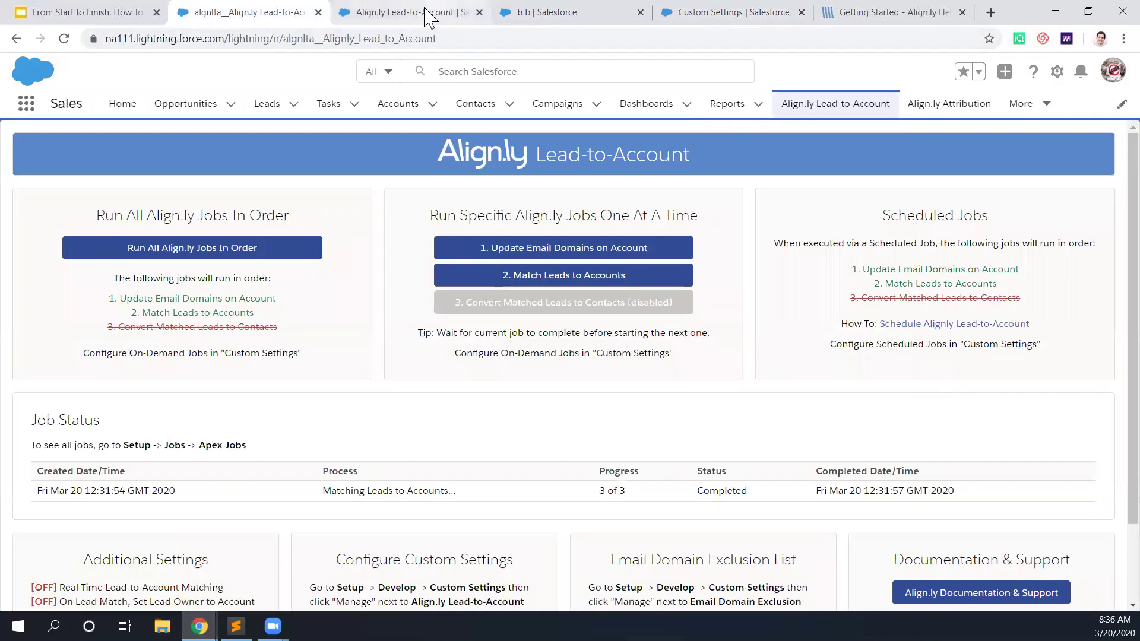
# Step: Start a Schedule Apex job named 'Align.ly Jobs' for the Alignly_LTASchedule class
pyautogui.click(688, 18)
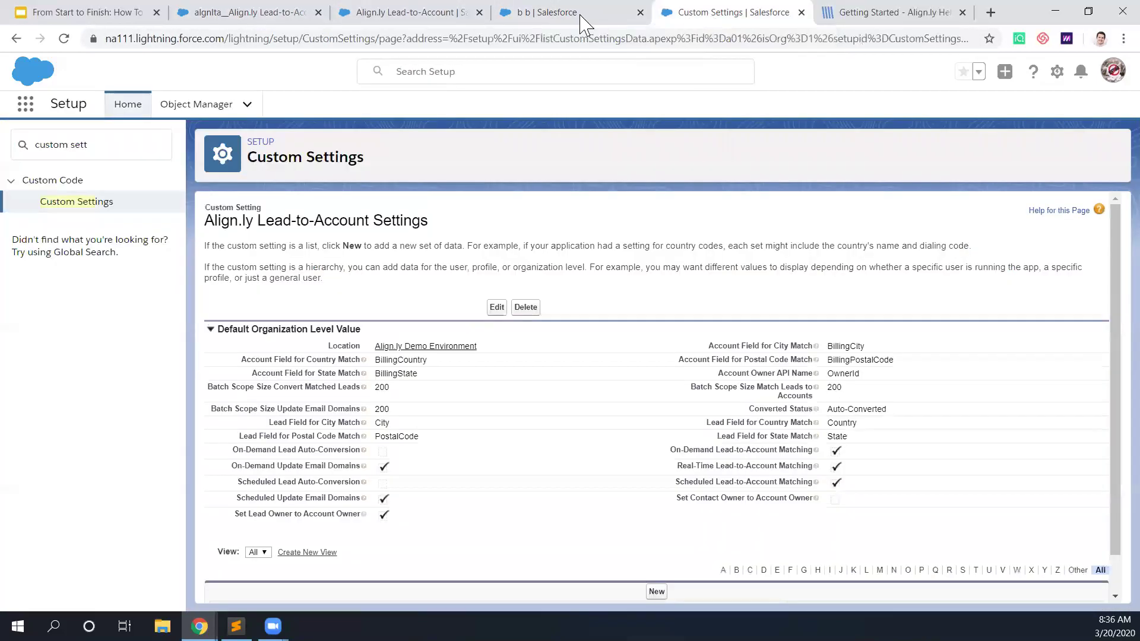
pyautogui.tripleClick(126, 150)
pyautogui.write('apex cl')
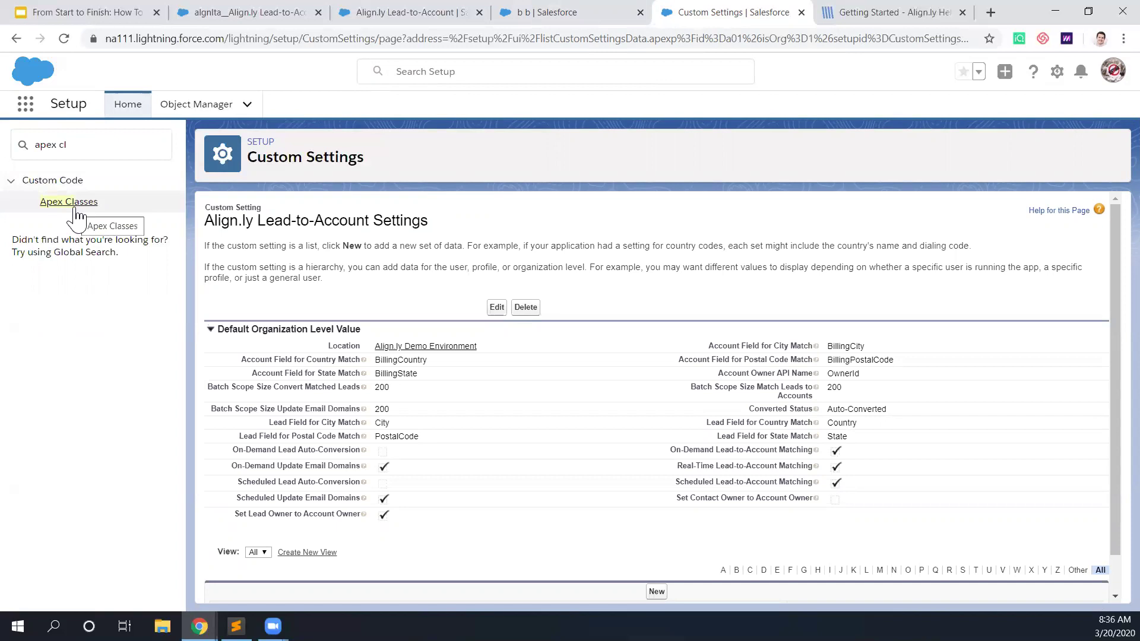
pyautogui.click(76, 208)
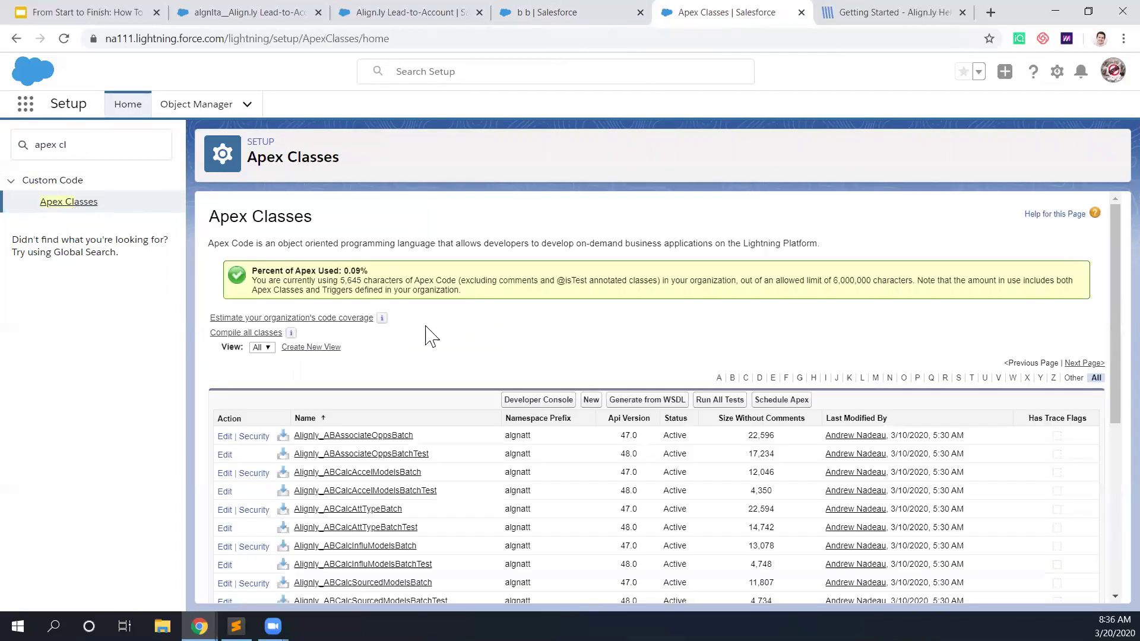
pyautogui.click(780, 402)
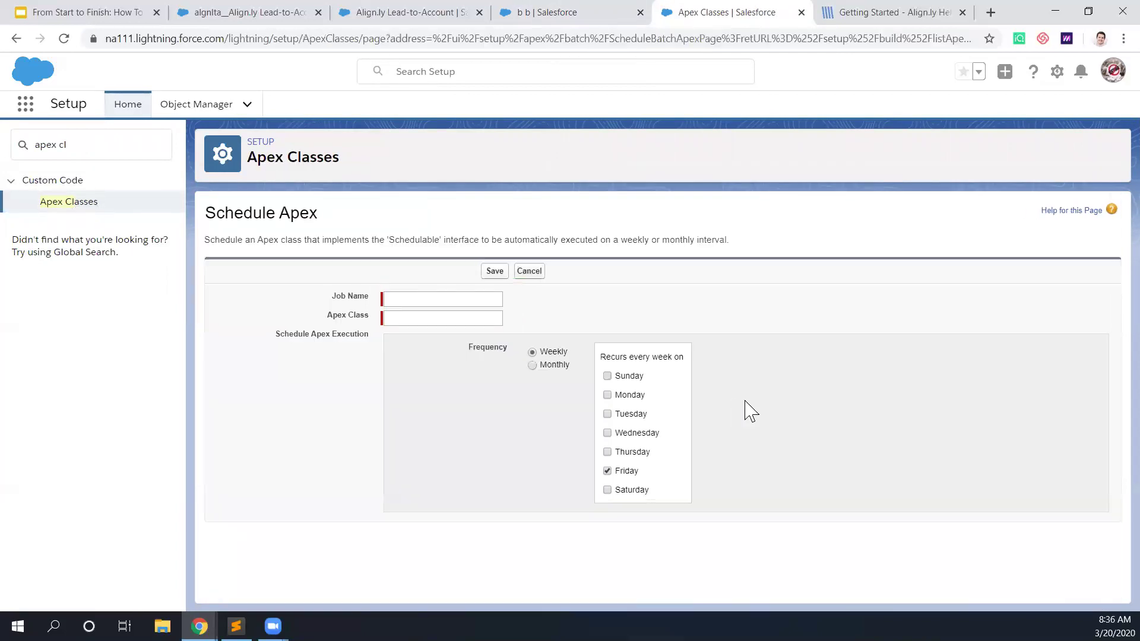
pyautogui.click(430, 298)
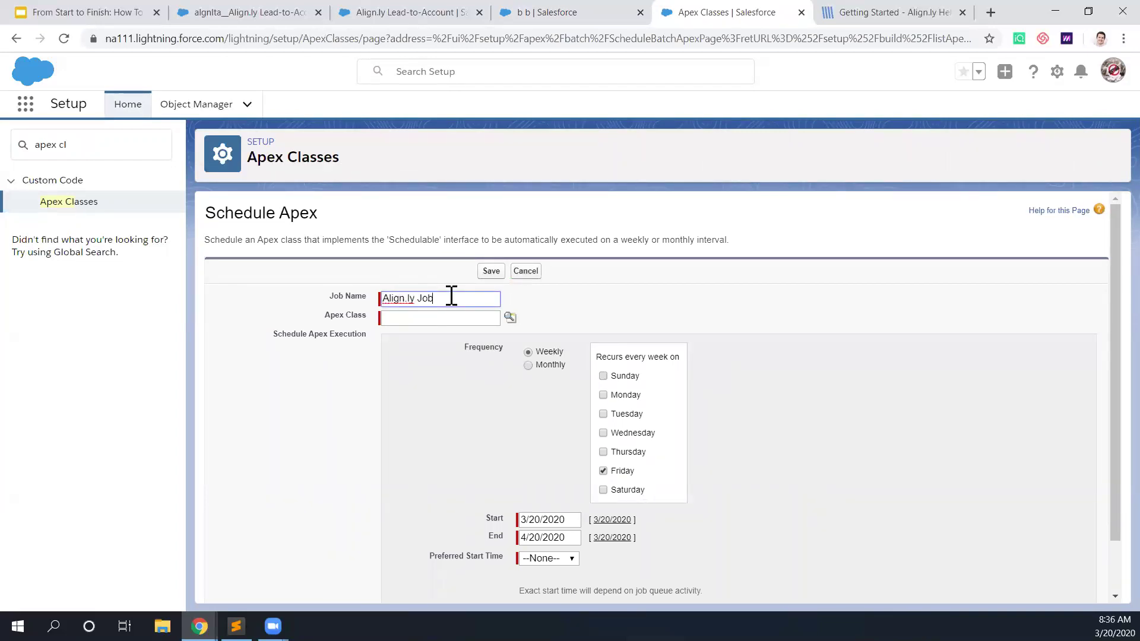
pyautogui.write('Align.ly Jobs')
pyautogui.click(510, 317)
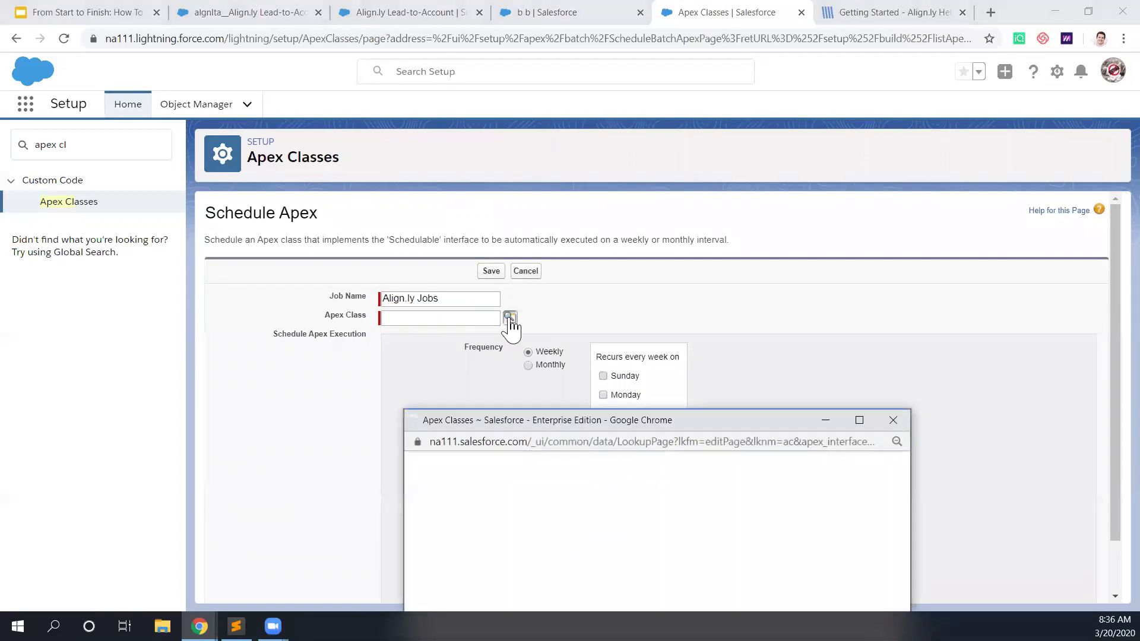
pyautogui.moveTo(542, 428); pyautogui.dragTo(538, 263)
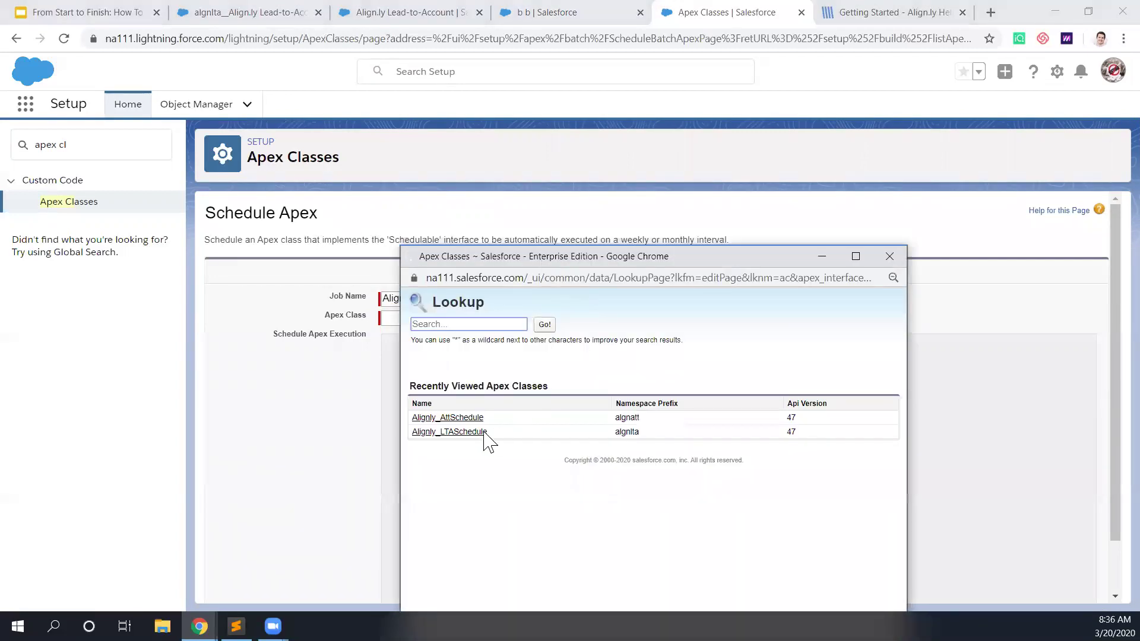
pyautogui.click(429, 435)
pyautogui.click(474, 433)
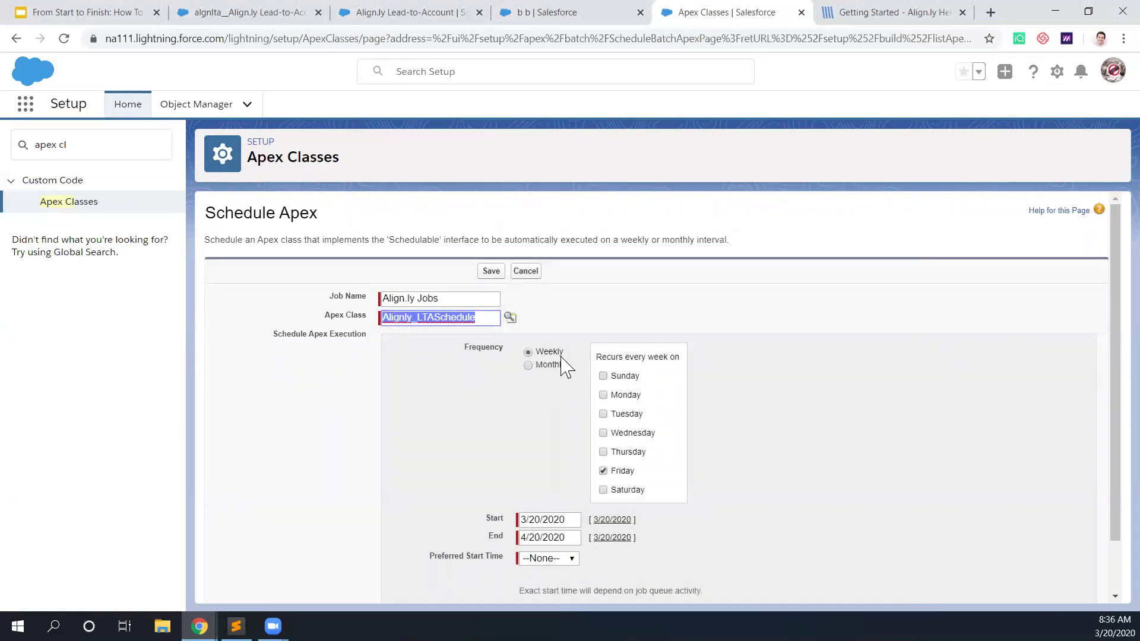
# Step: Run it every day at 2:00 AM with end date 4/20/2035, and save the schedule
pyautogui.click(603, 376)
pyautogui.click(603, 395)
pyautogui.click(603, 414)
pyautogui.click(603, 432)
pyautogui.click(603, 452)
pyautogui.click(603, 490)
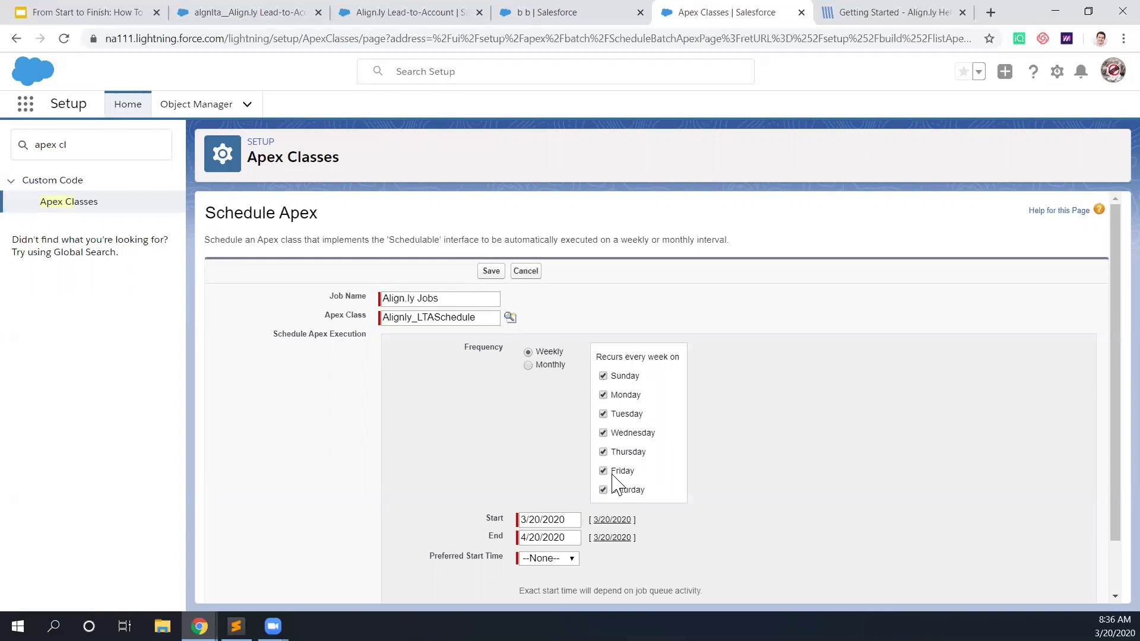
pyautogui.scroll(-2, 537, 454)
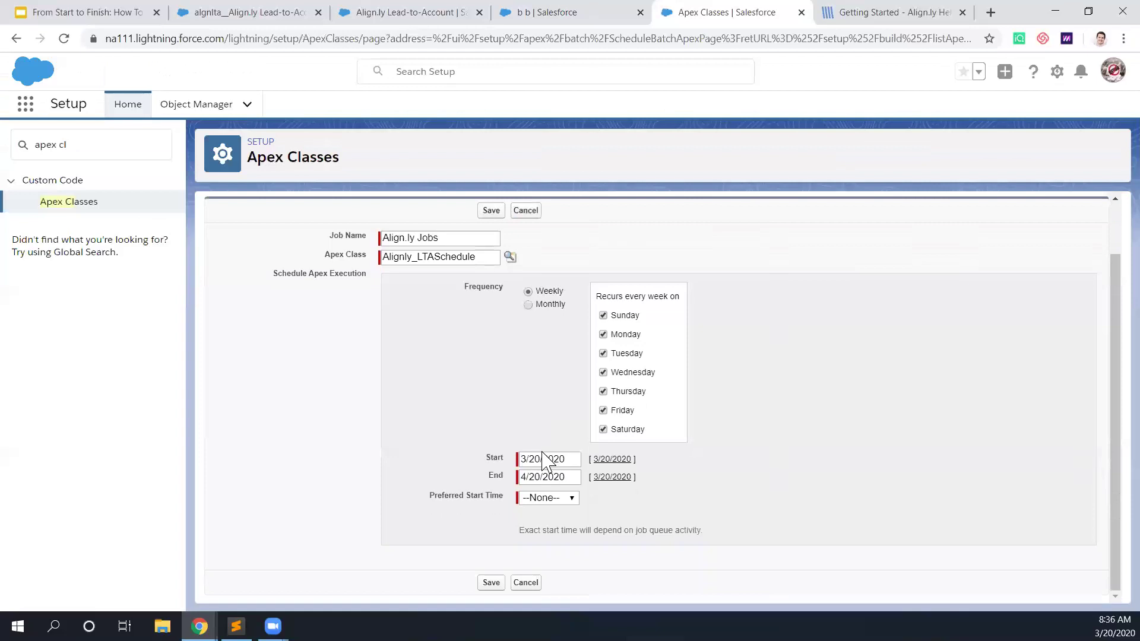
pyautogui.click(573, 476)
pyautogui.press('BackSpace')
pyautogui.press('BackSpace')
pyautogui.write('35')
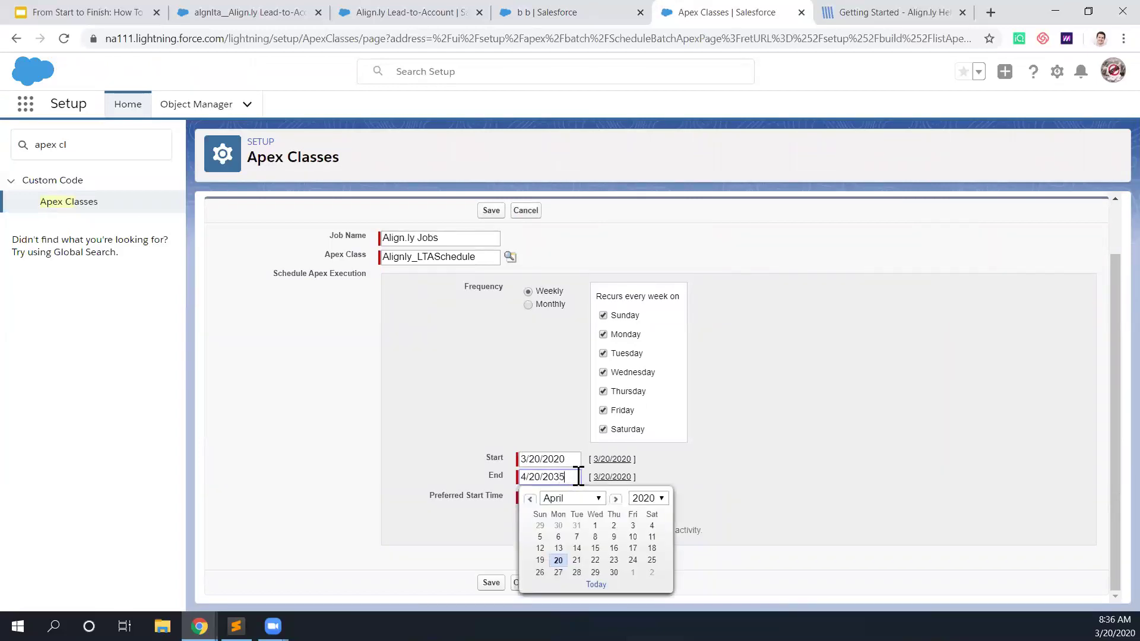
pyautogui.click(362, 402)
pyautogui.click(550, 498)
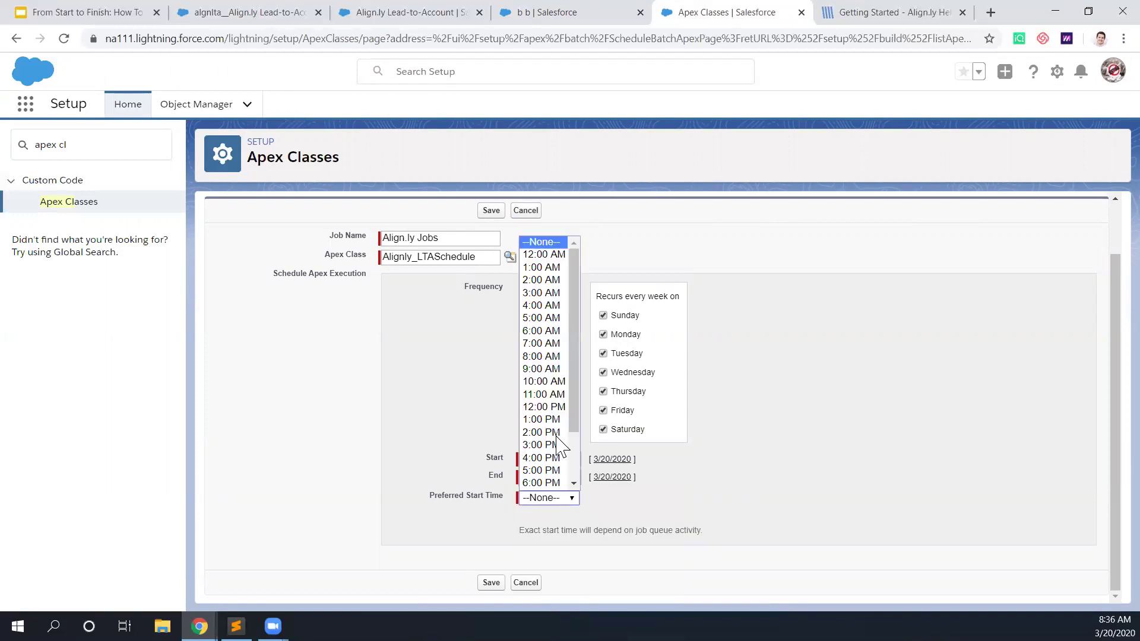
pyautogui.click(552, 280)
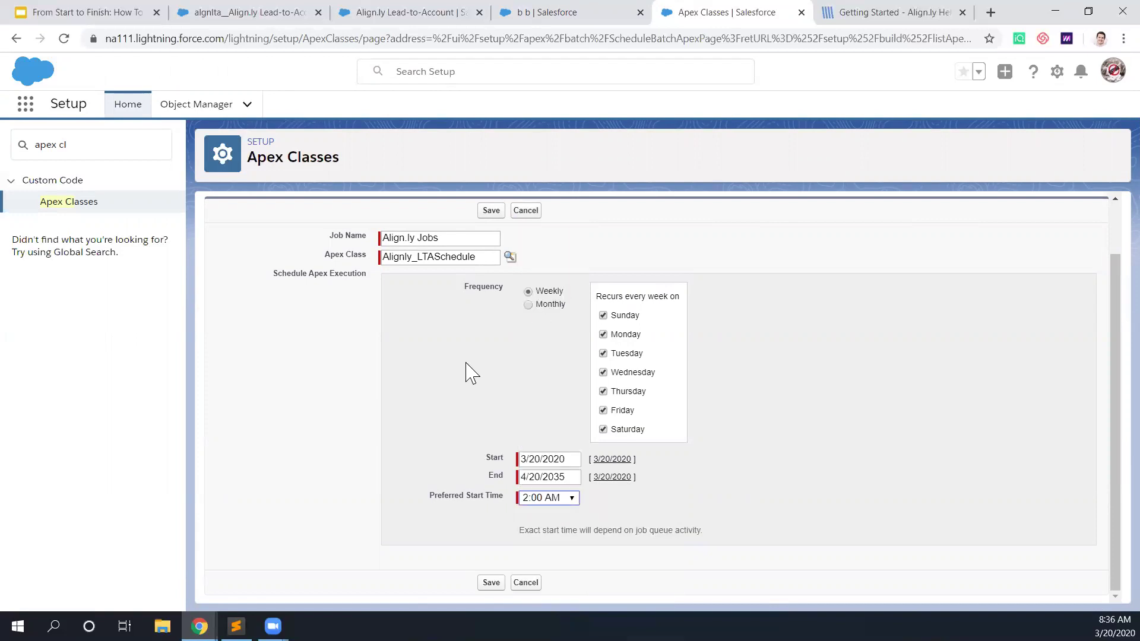
pyautogui.click(491, 582)
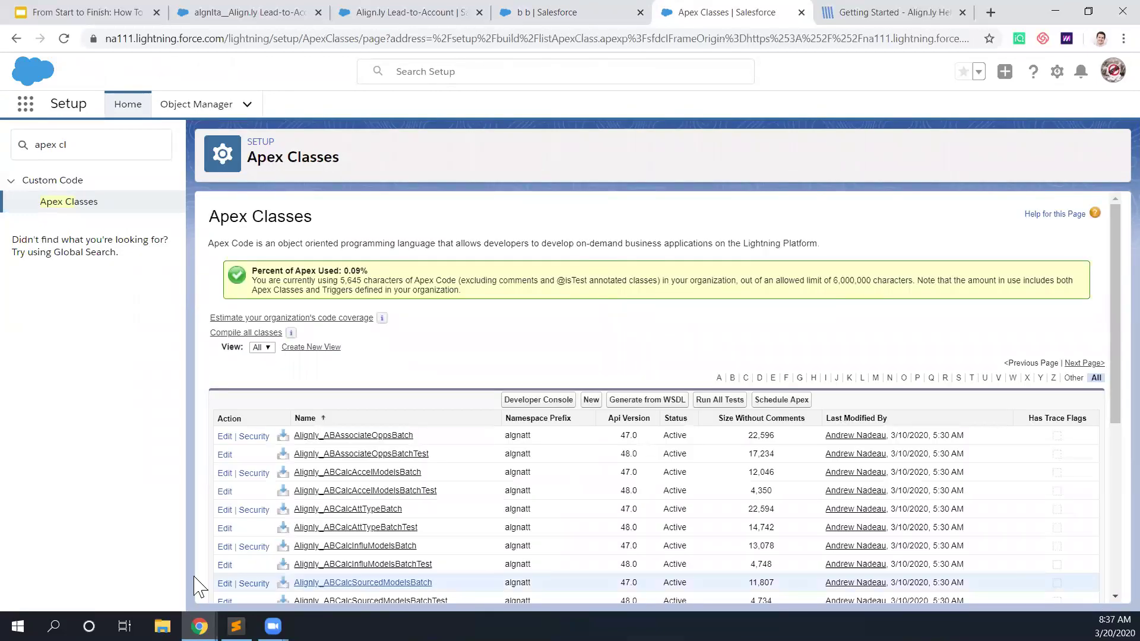
# Step: Review the scheduled jobs on the Align.ly page: Update Email Domains on Account and Match Leads to Accounts
pyautogui.click(278, 20)
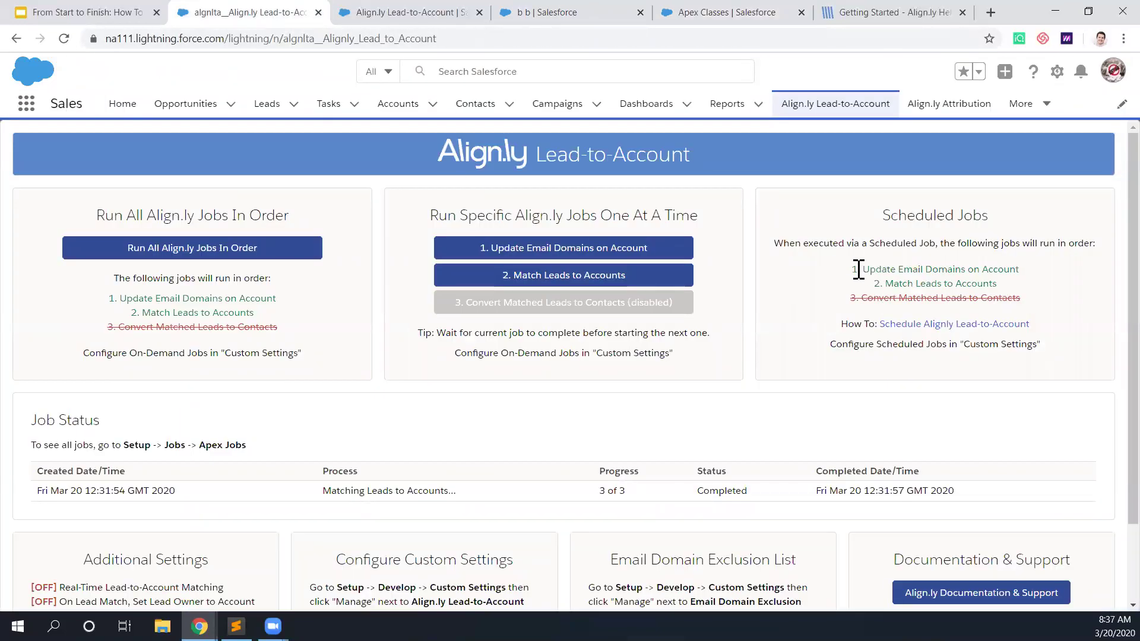
pyautogui.moveTo(864, 273); pyautogui.dragTo(1019, 273)
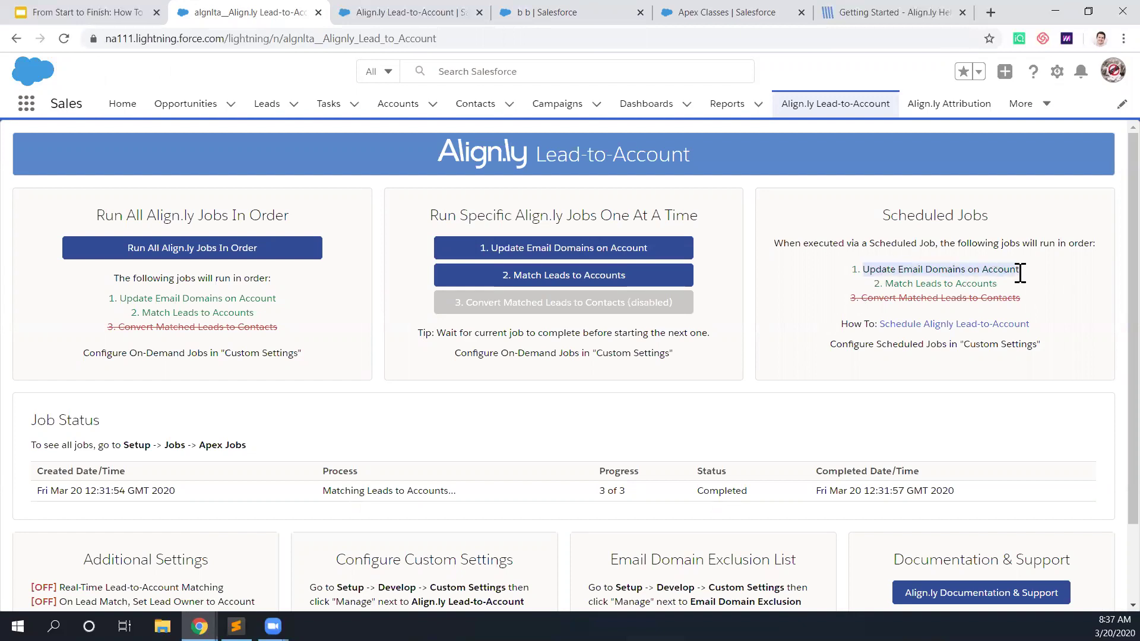
pyautogui.click(1002, 274)
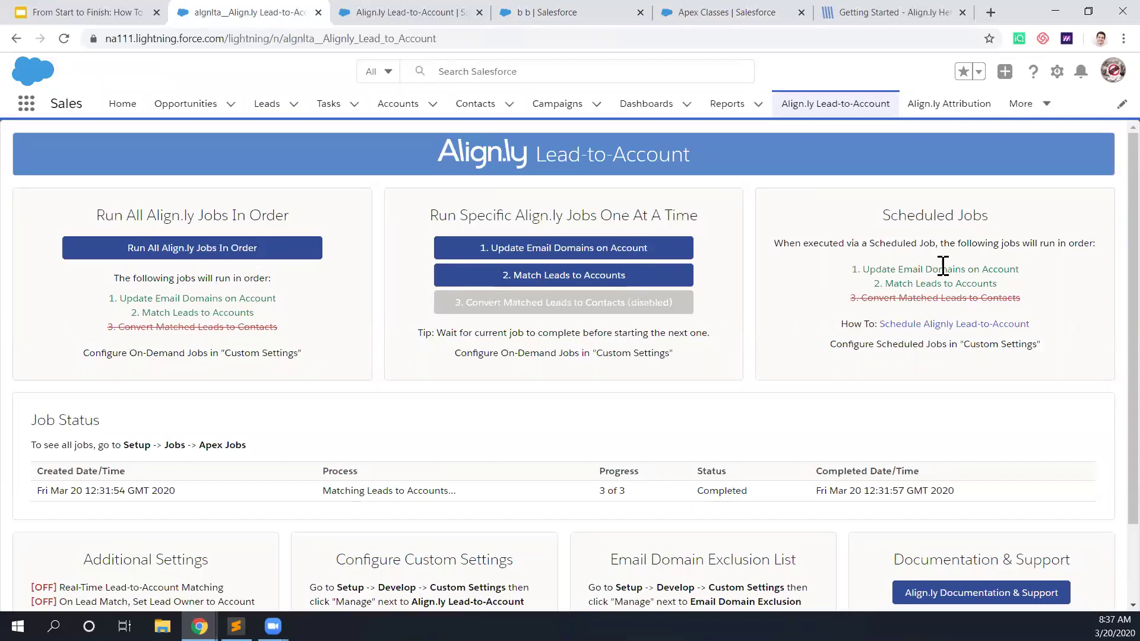
pyautogui.moveTo(899, 283); pyautogui.dragTo(989, 283)
pyautogui.click(989, 285)
pyautogui.click(1058, 73)
# Step: In Setup, find Lead Assignment Rules via 'lead', open Sales Assignment, and begin a new rule entry
pyautogui.click(999, 112)
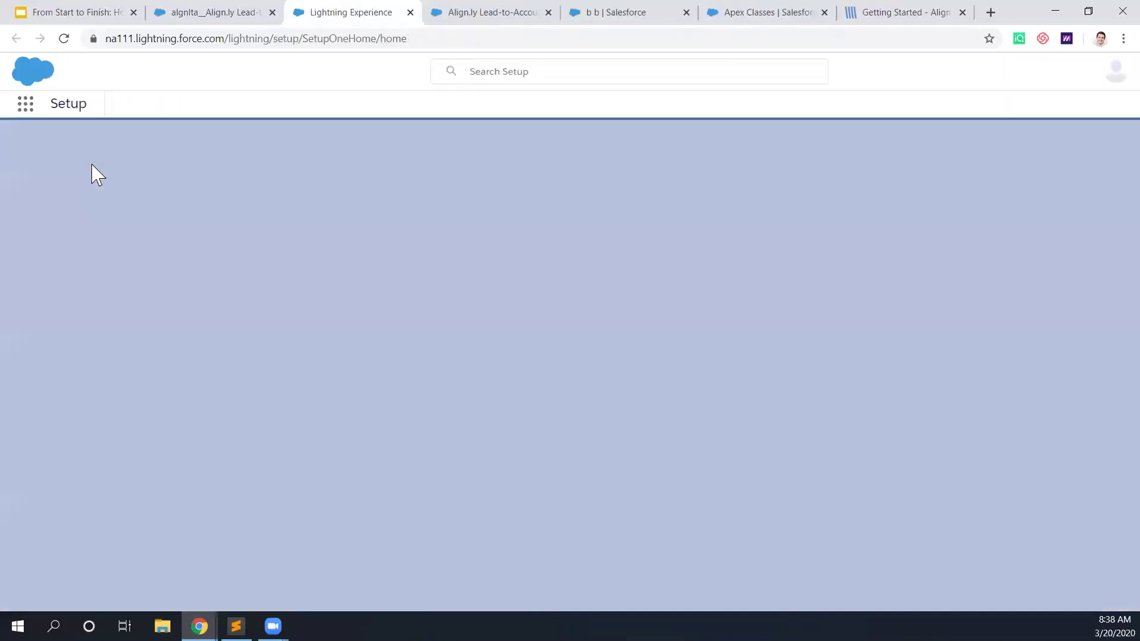
pyautogui.click(686, 13)
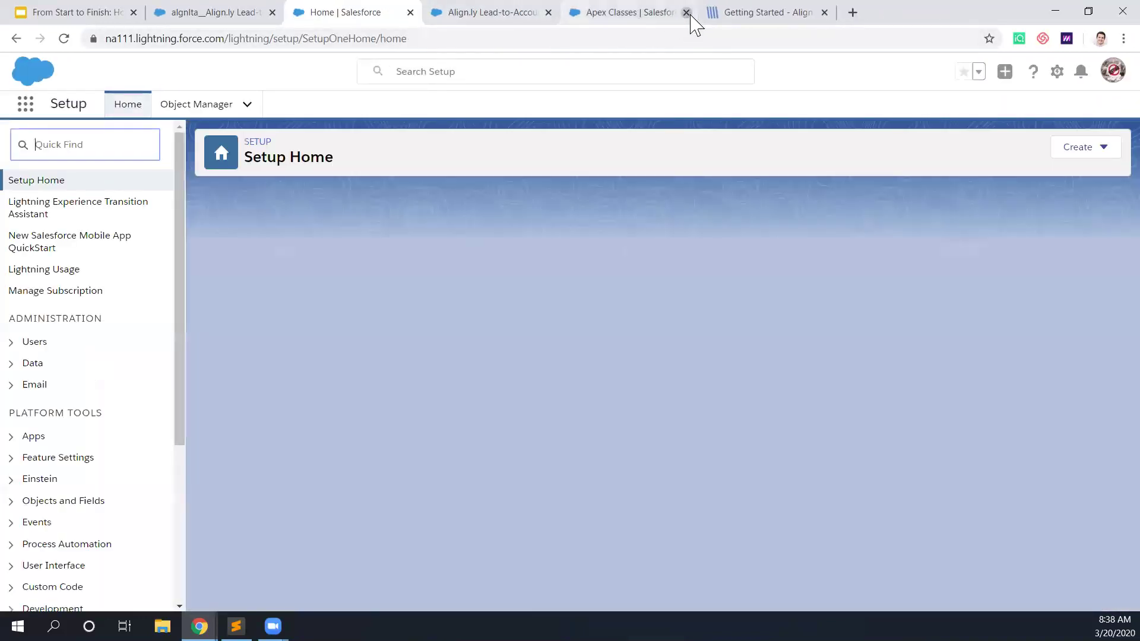
pyautogui.click(686, 13)
pyautogui.click(71, 145)
pyautogui.write('lead')
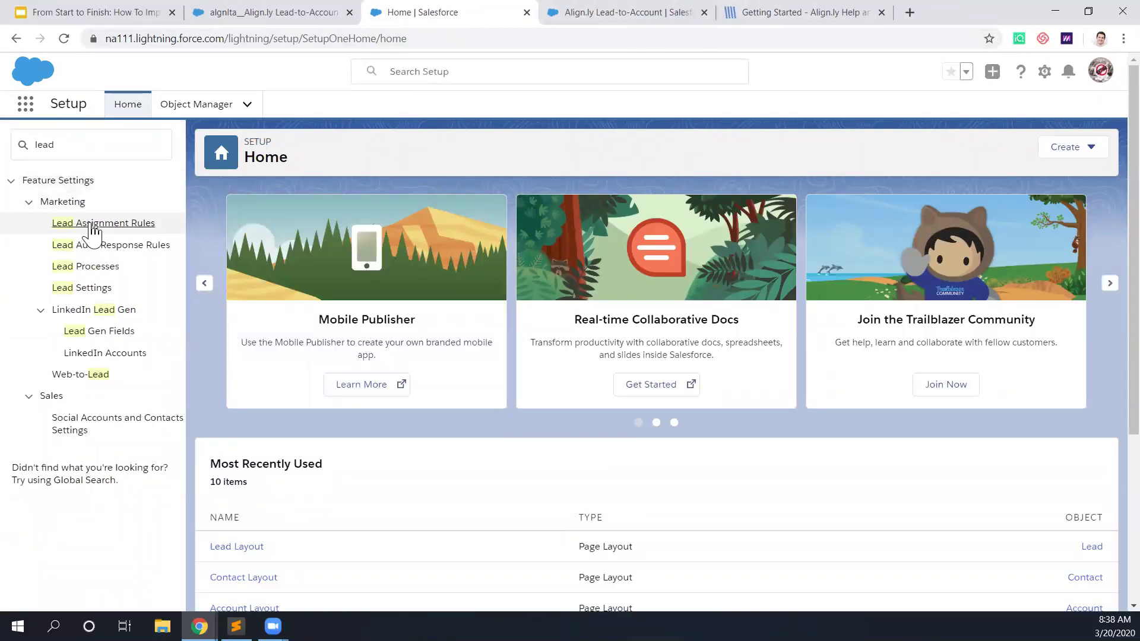
pyautogui.click(90, 226)
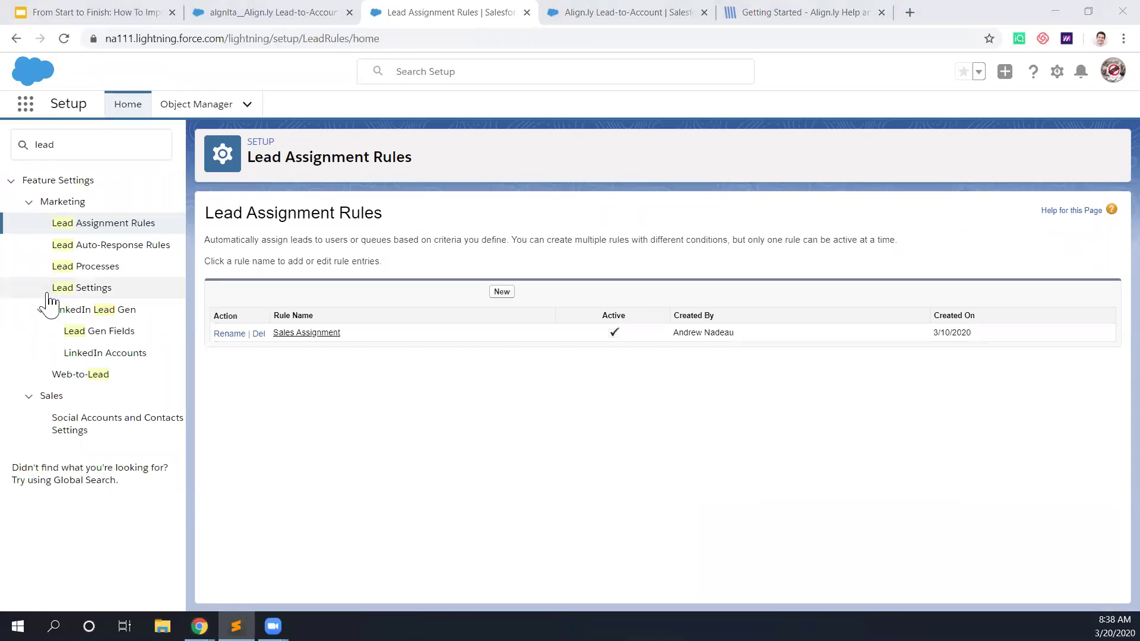
pyautogui.click(320, 337)
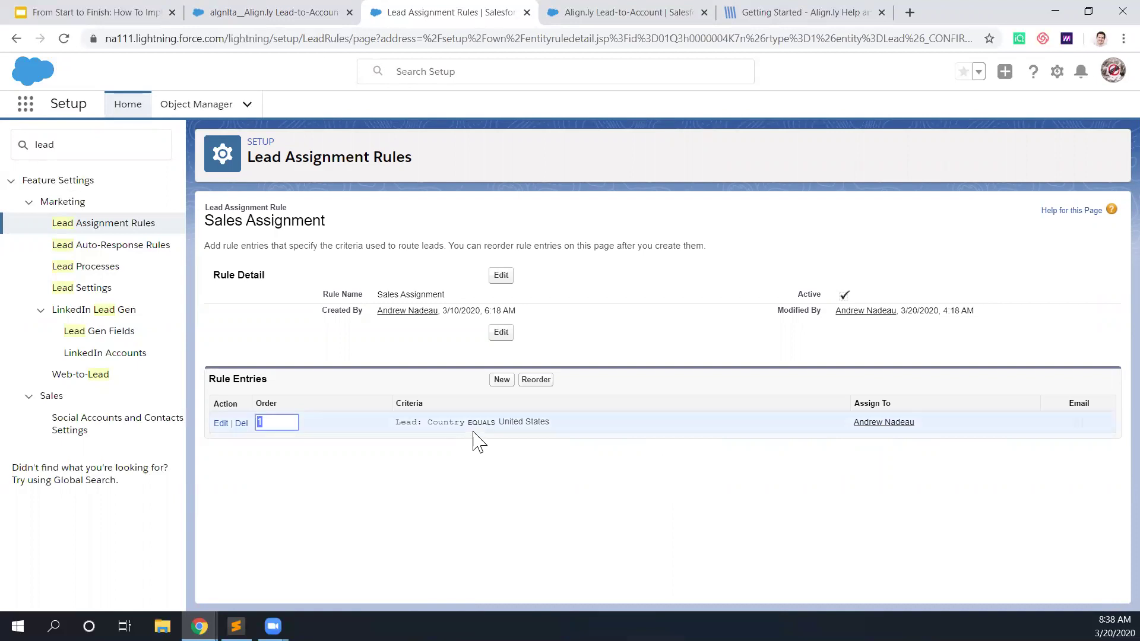
pyautogui.click(502, 382)
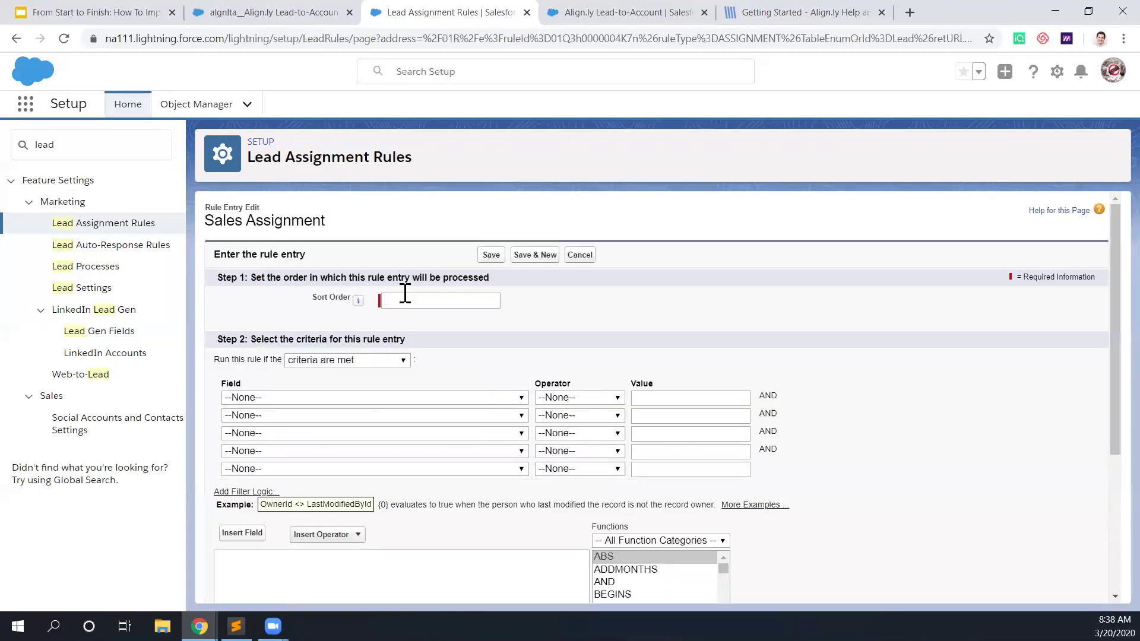
# Step: Save rule entry 1 with formula !ISBLANK(algnlta__Matched_Account__c) and Do Not Reassign Owner checked
pyautogui.click(404, 302)
pyautogui.write('1')
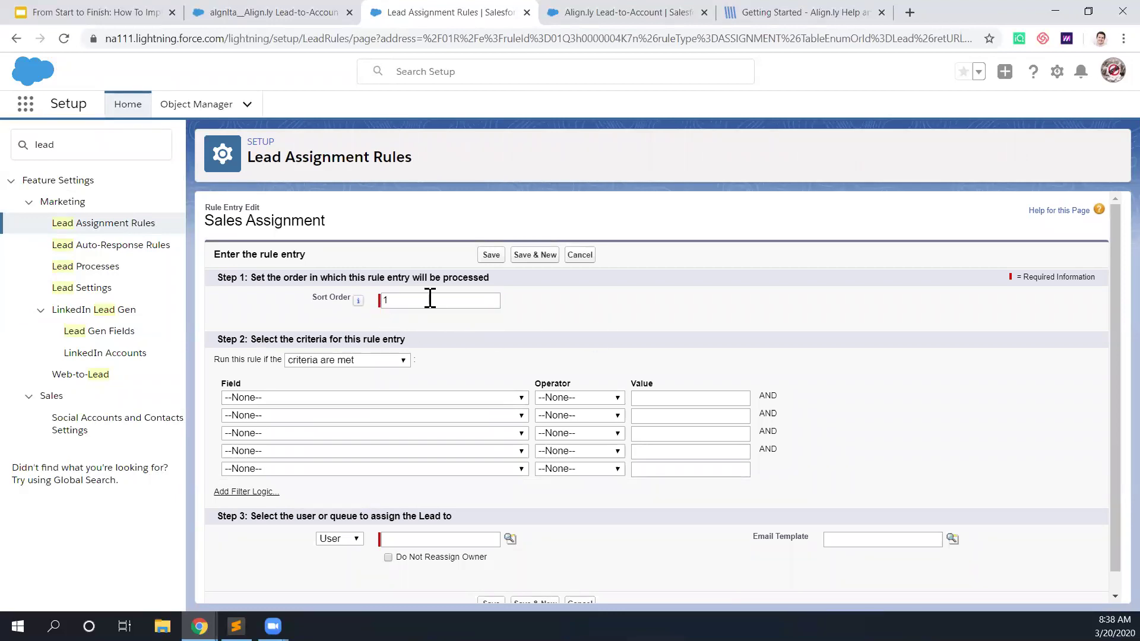
pyautogui.click(374, 361)
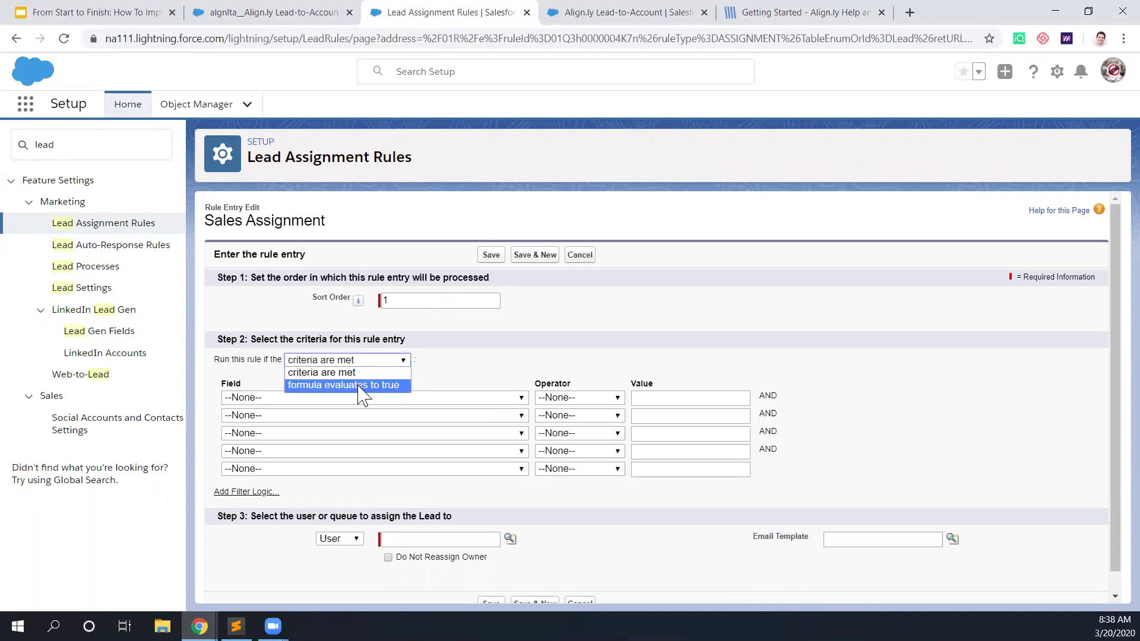
pyautogui.click(358, 386)
pyautogui.click(290, 458)
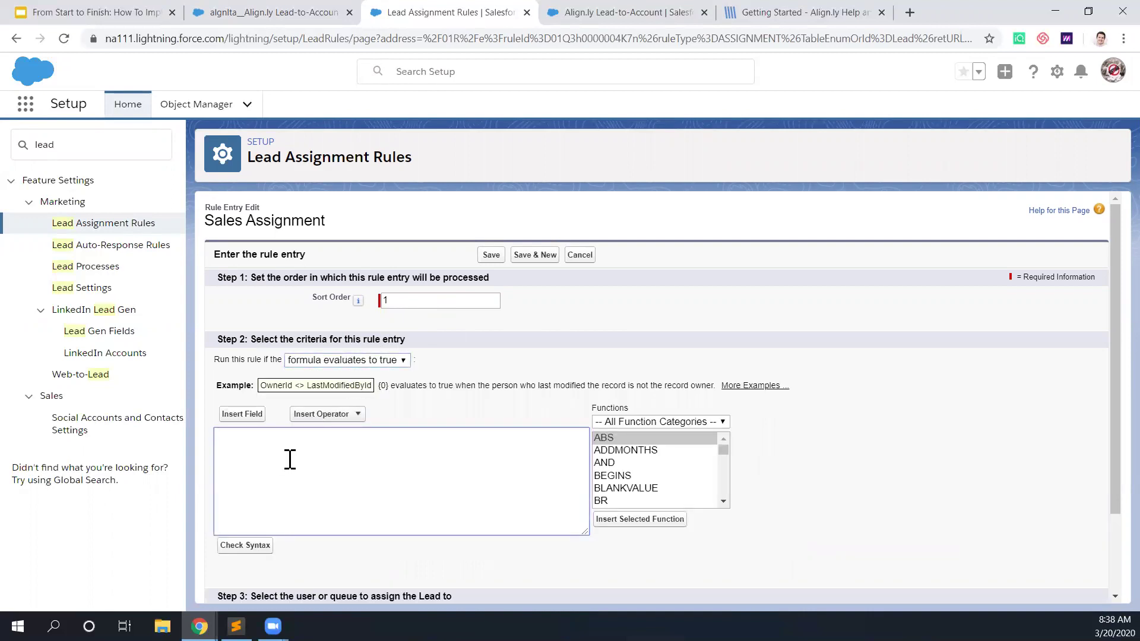
pyautogui.write('!ISBLANK(algnlta__Matched_Account__c)')
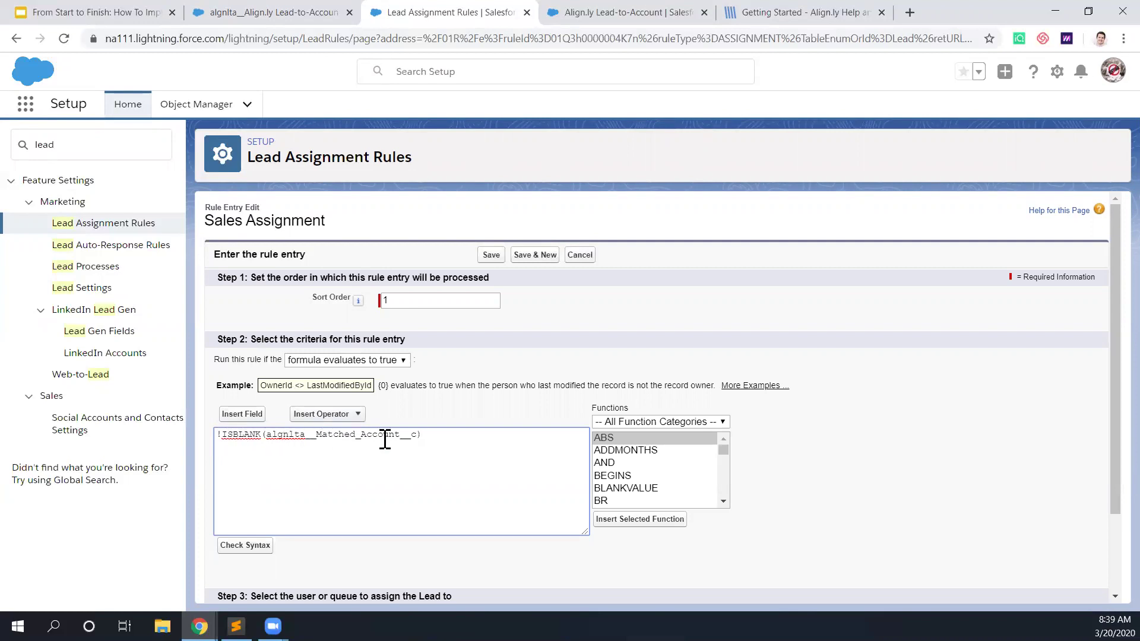
pyautogui.scroll(-2, 383, 442)
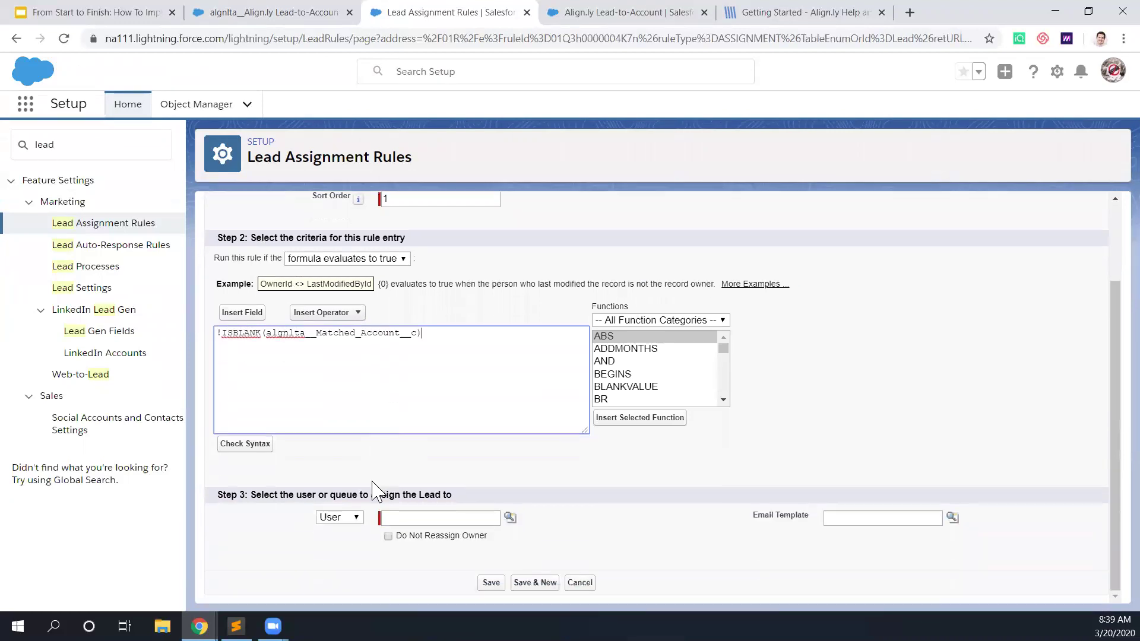
pyautogui.click(389, 537)
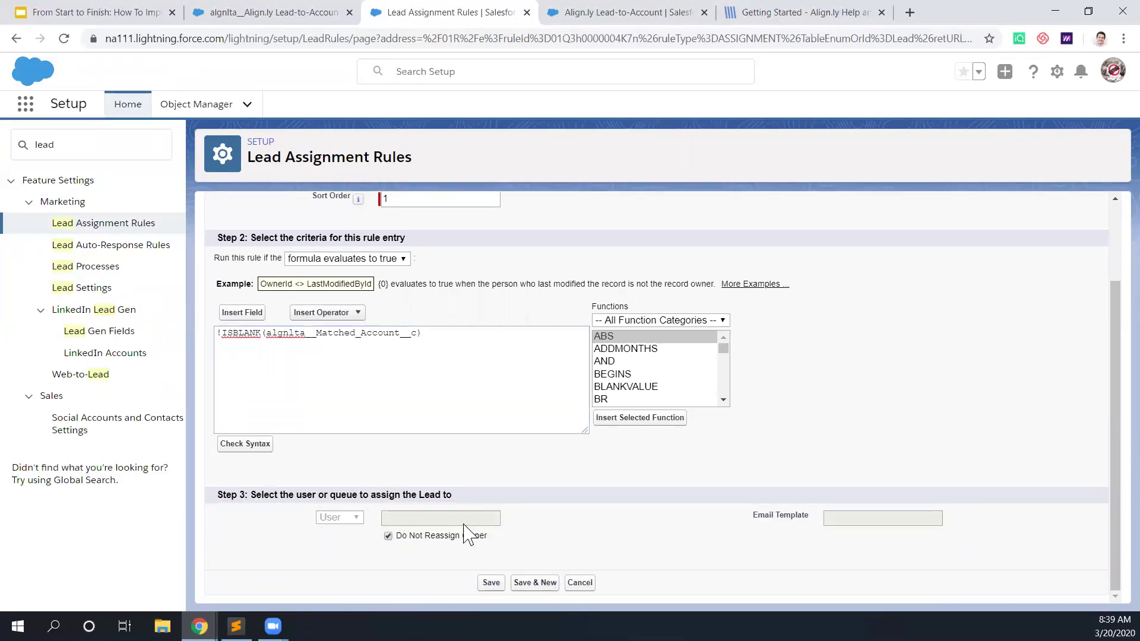
pyautogui.click(491, 582)
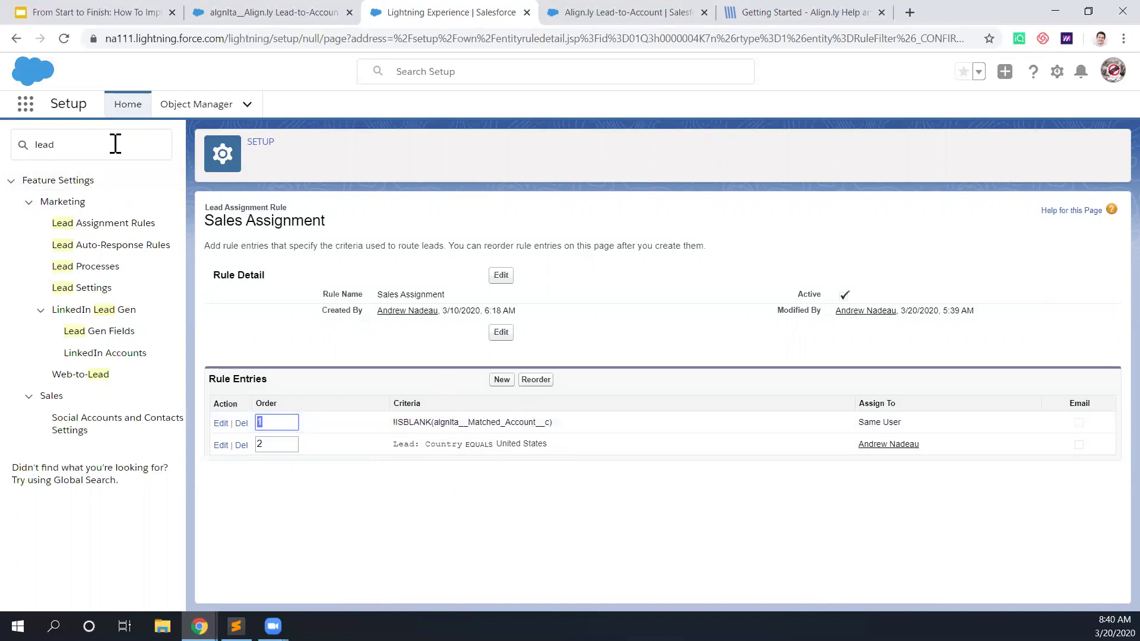
# Step: Find the Lead object in Object Manager and open its Lead Status field's picklist values
pyautogui.click(213, 115)
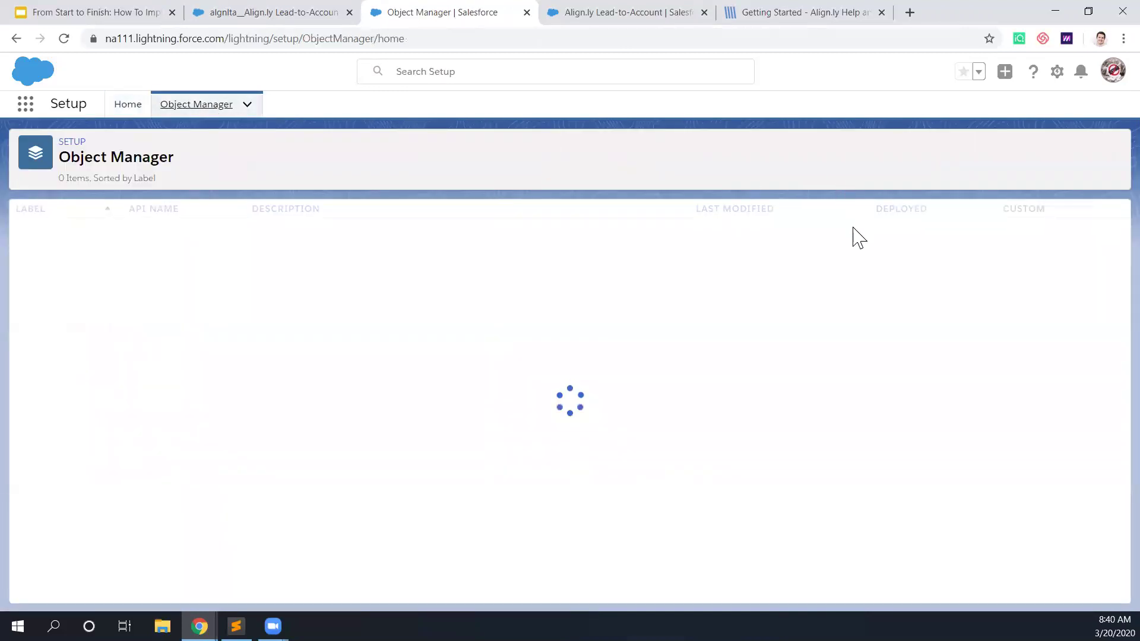
pyautogui.click(853, 147)
pyautogui.write('lea')
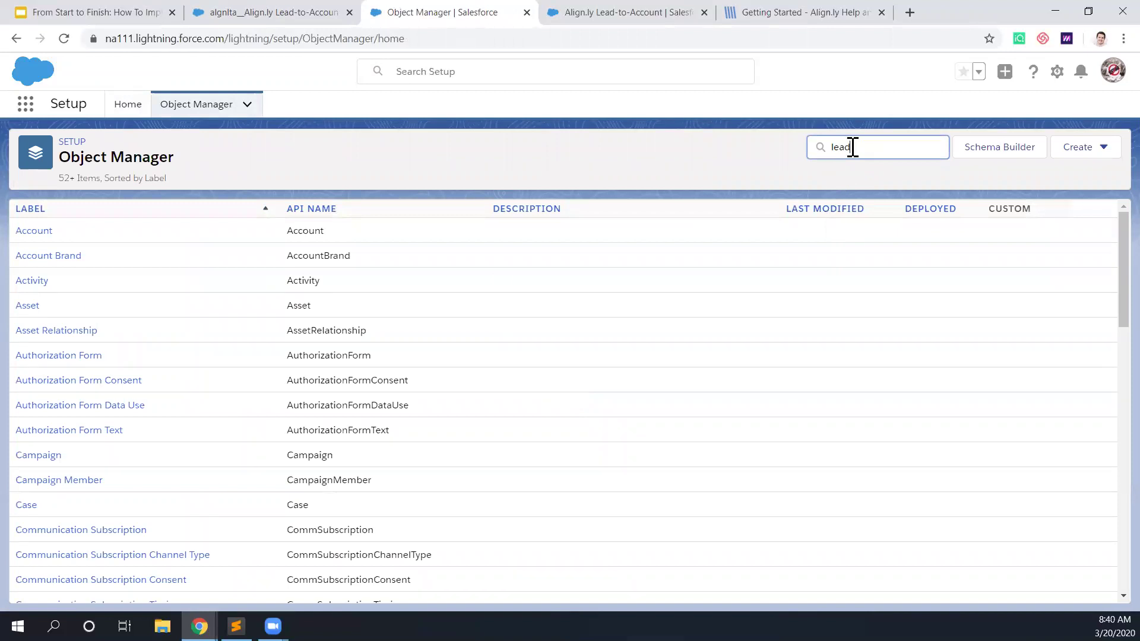
pyautogui.write('d')
pyautogui.click(27, 233)
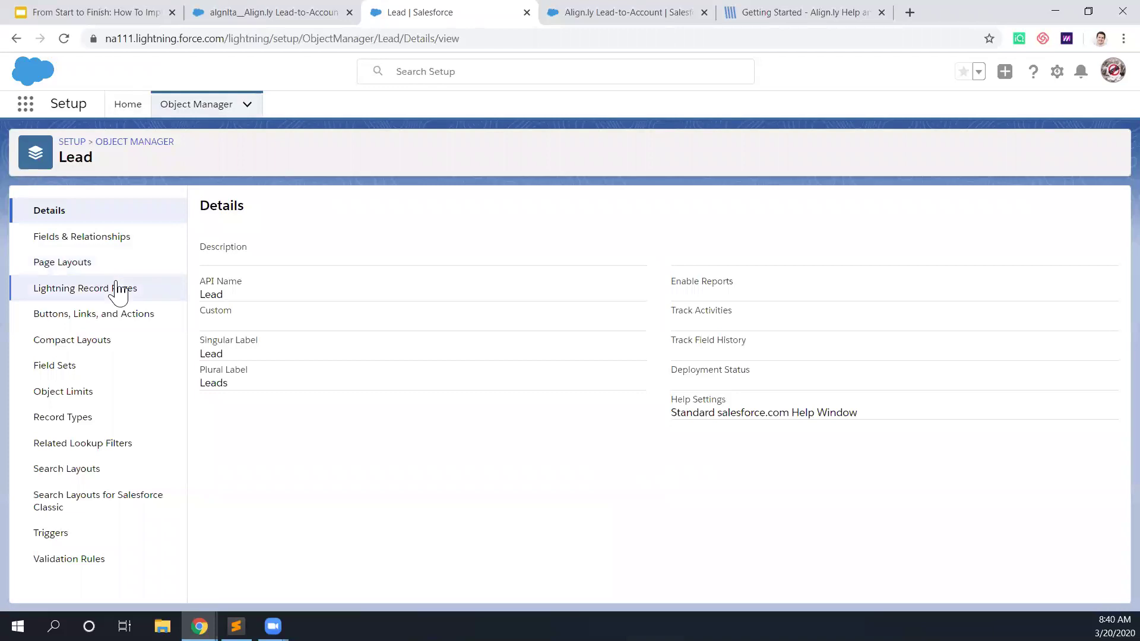
pyautogui.click(105, 238)
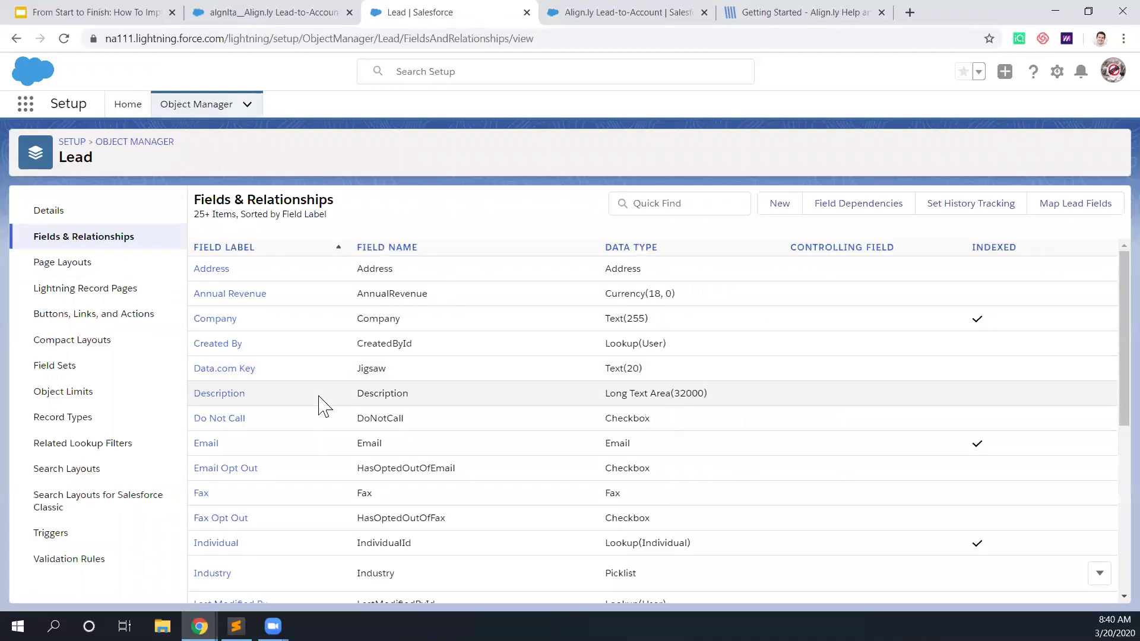
pyautogui.scroll(-3, 320, 406)
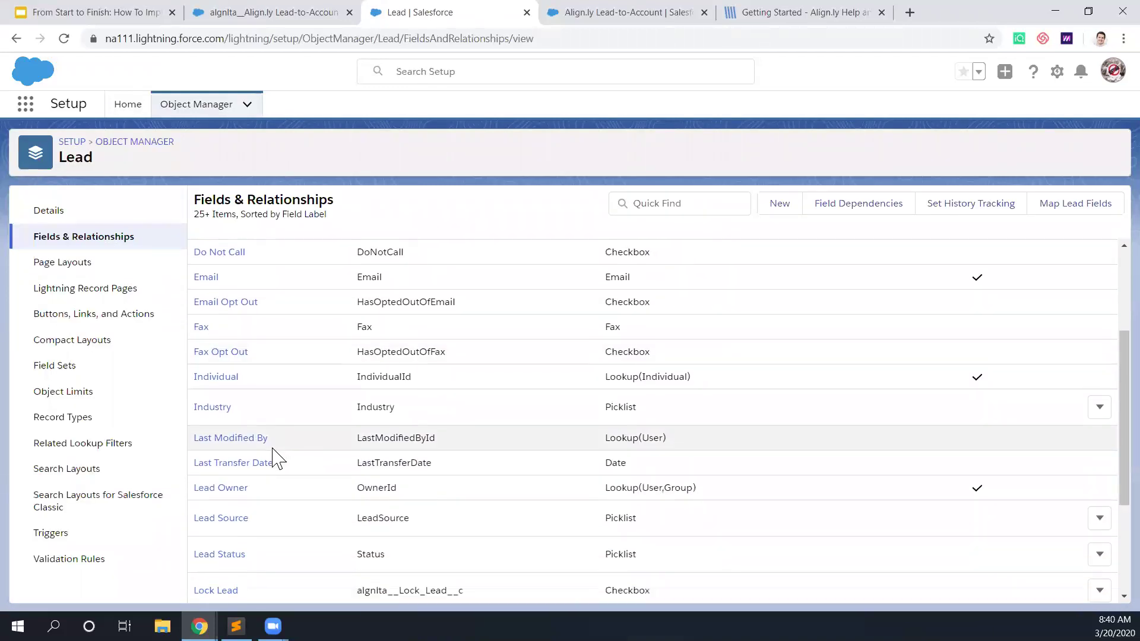
pyautogui.scroll(-1, 273, 460)
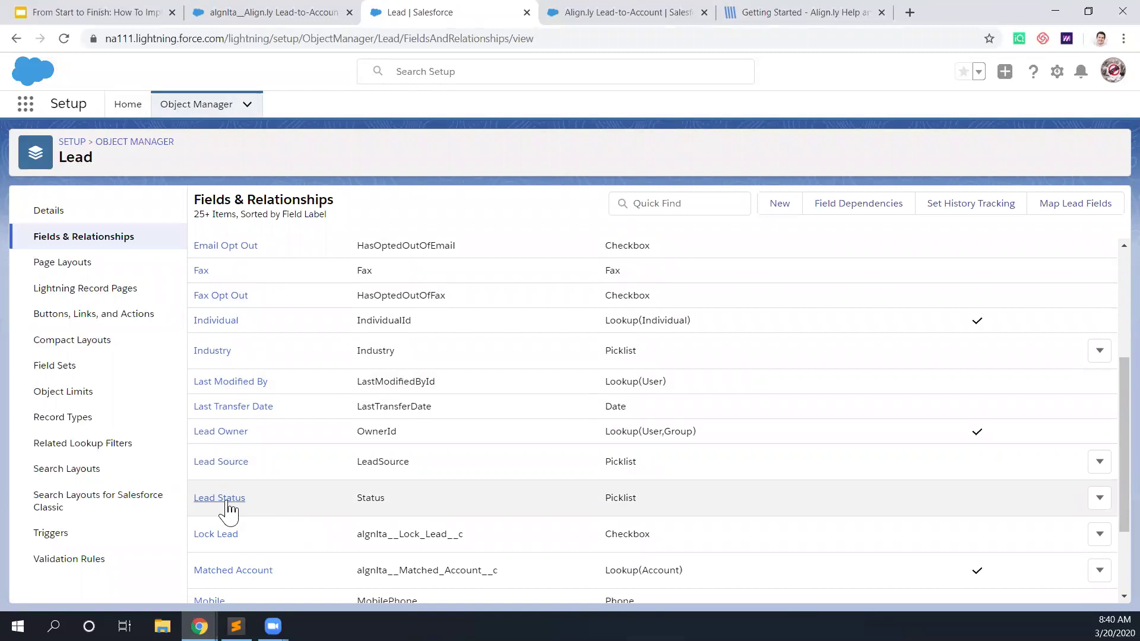
pyautogui.click(226, 500)
pyautogui.scroll(-5, 369, 463)
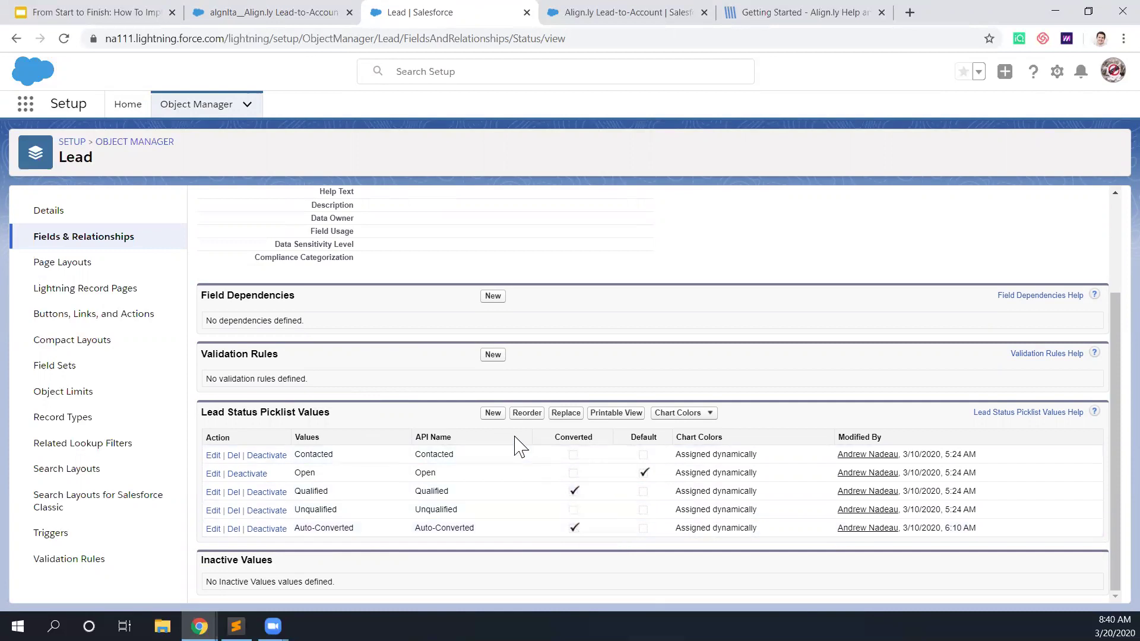
# Step: Add Lead Status value 'Additional Contact' as label and API name, marked Converted, then return to Setup
pyautogui.click(494, 413)
pyautogui.click(410, 291)
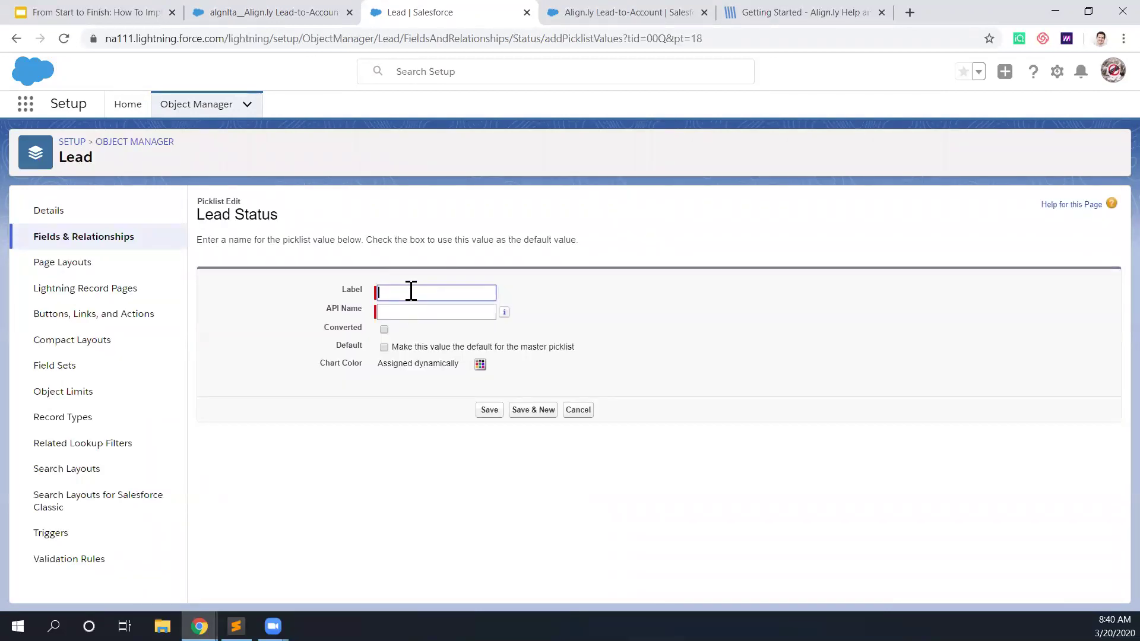
pyautogui.write('Additional Contact')
pyautogui.tripleClick(399, 292)
pyautogui.hotkey('ctrl', 'c')
pyautogui.click(432, 313)
pyautogui.hotkey('ctrl', 'v')
pyautogui.click(384, 329)
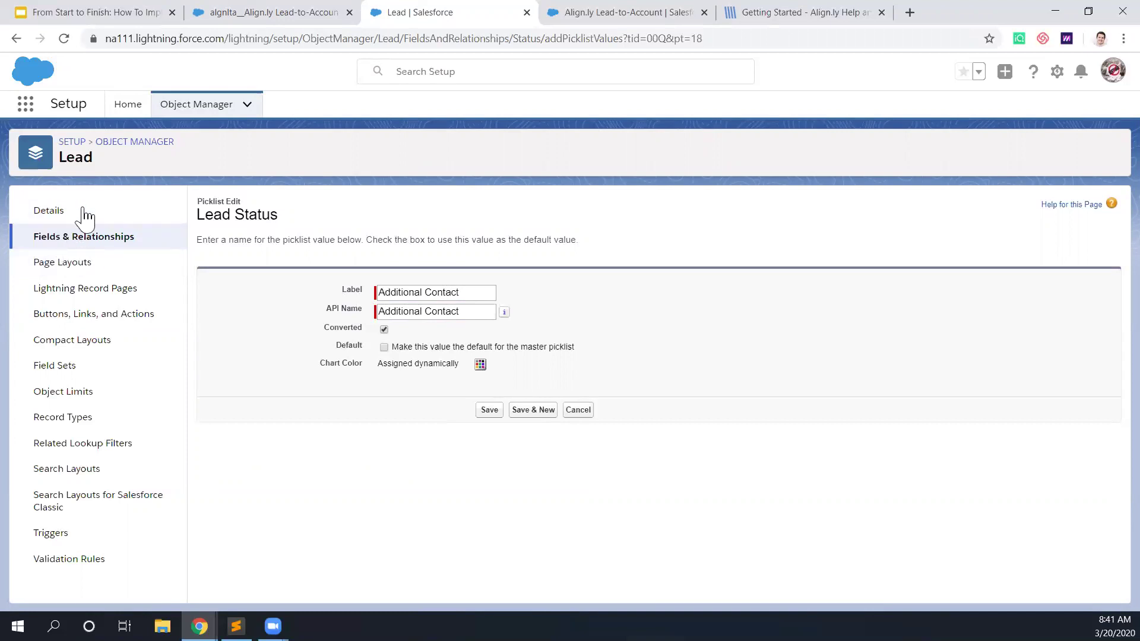
pyautogui.click(125, 106)
# Step: Edit the Align.ly Lead-to-Account custom settings and select the Converted Status value Auto-Converted
pyautogui.click(103, 147)
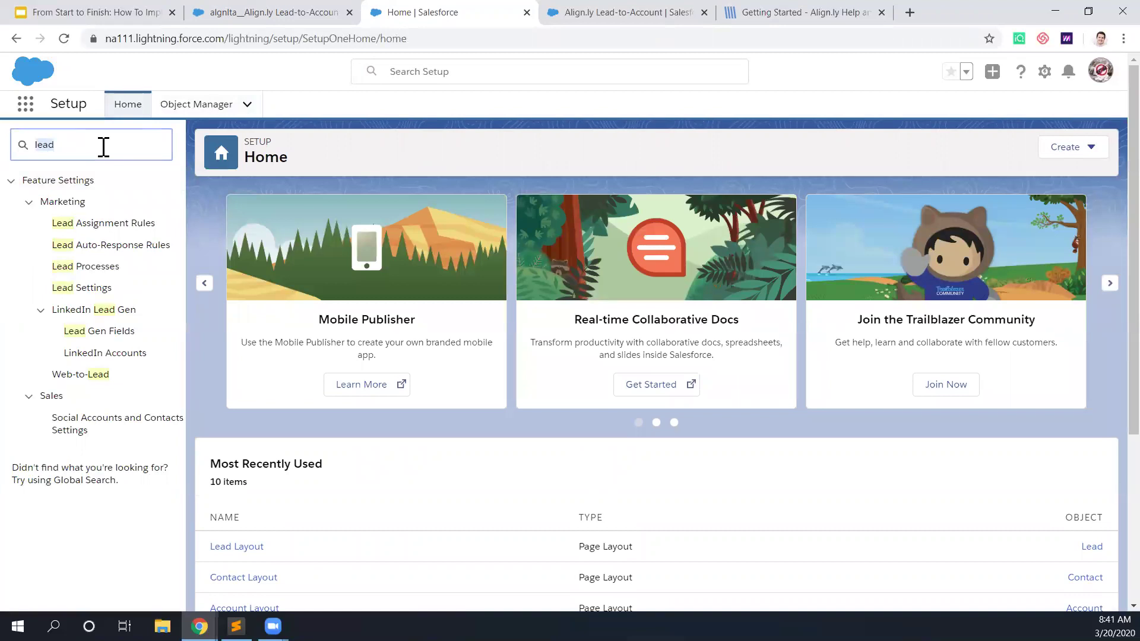
pyautogui.write('cust')
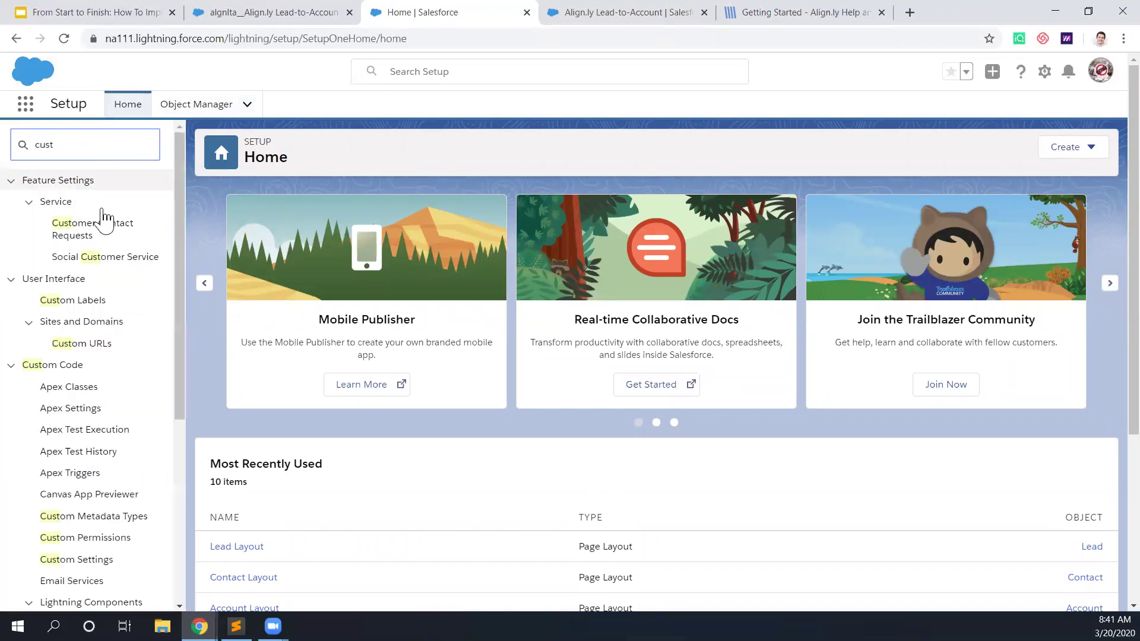
pyautogui.write('om sett')
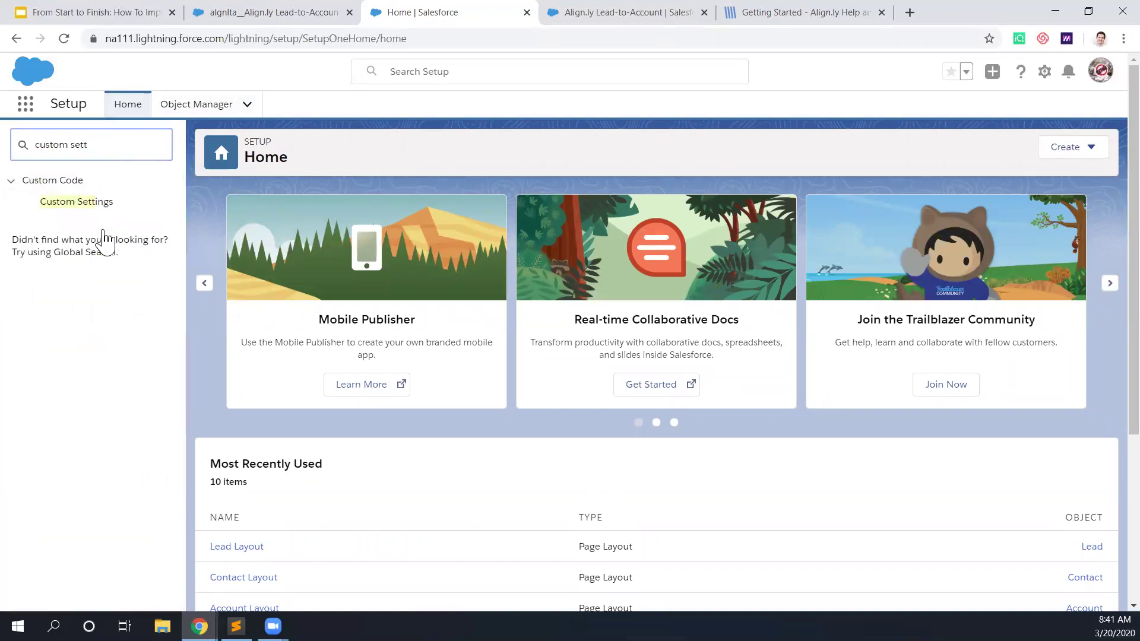
pyautogui.click(89, 202)
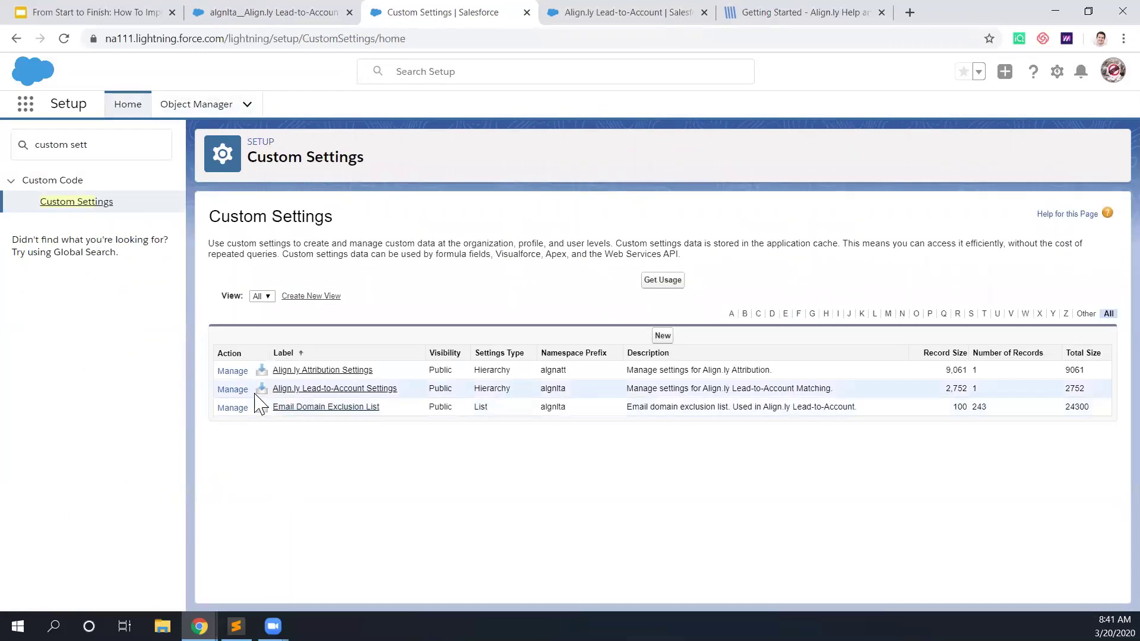
pyautogui.click(241, 390)
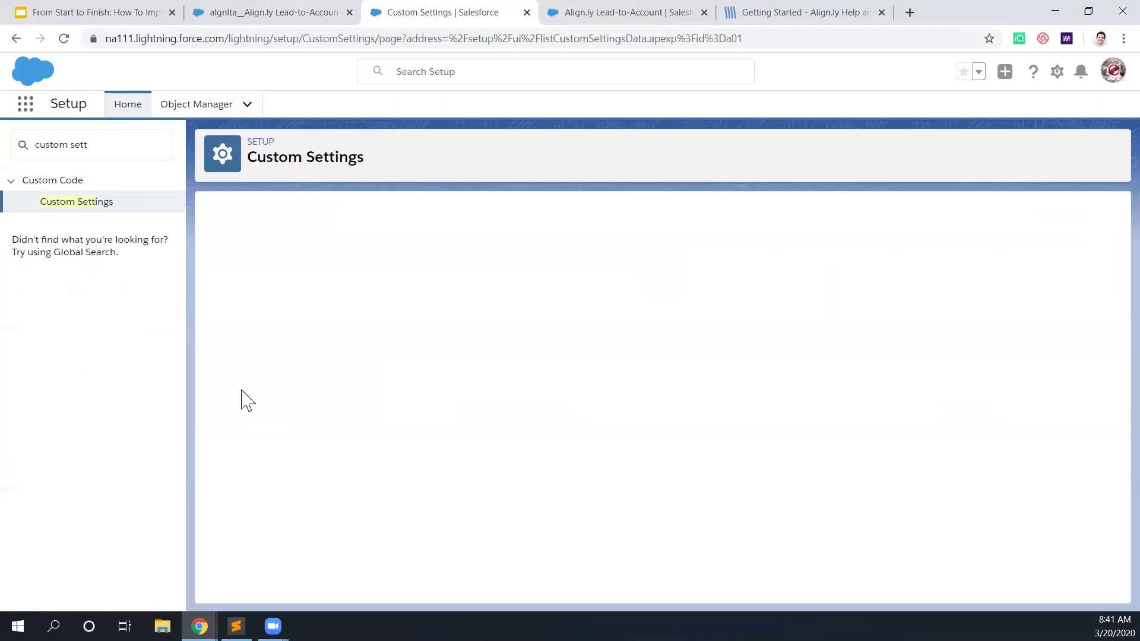
pyautogui.click(498, 308)
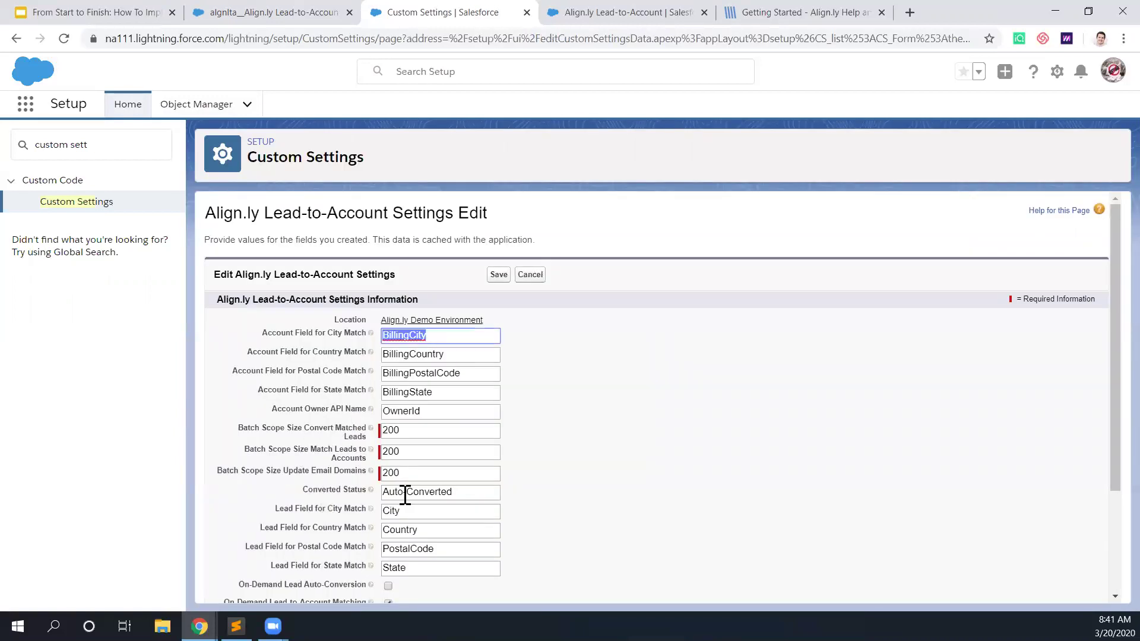
pyautogui.moveTo(472, 494); pyautogui.dragTo(382, 494)
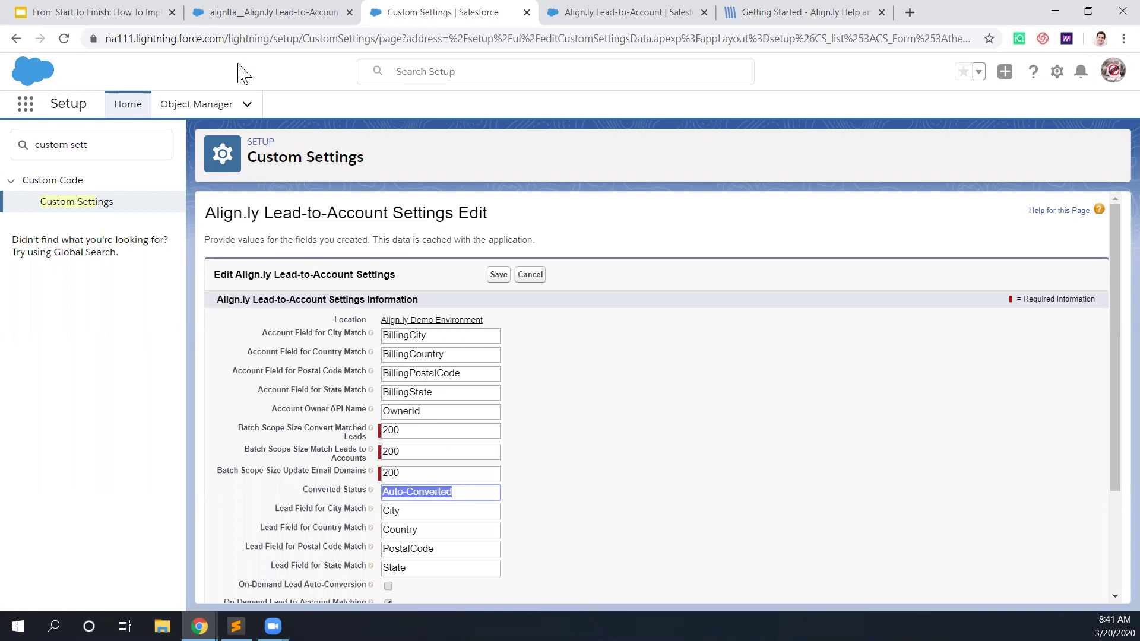
pyautogui.click(63, 12)
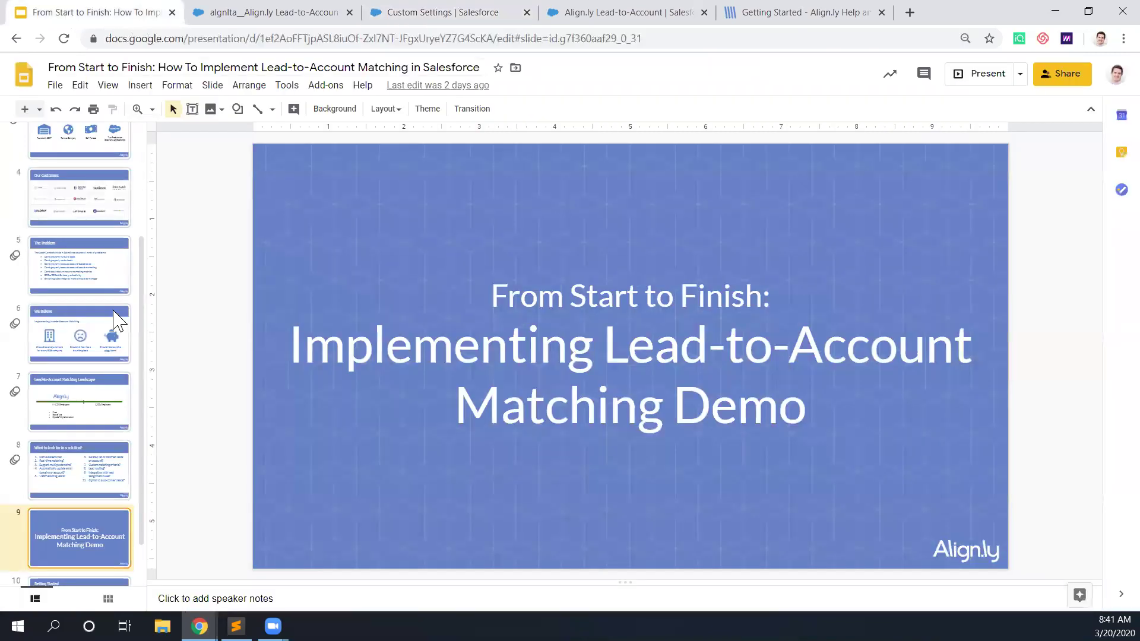
# Step: Present slide 10, 'Getting Started', full screen
pyautogui.scroll(-1, 107, 392)
pyautogui.click(86, 542)
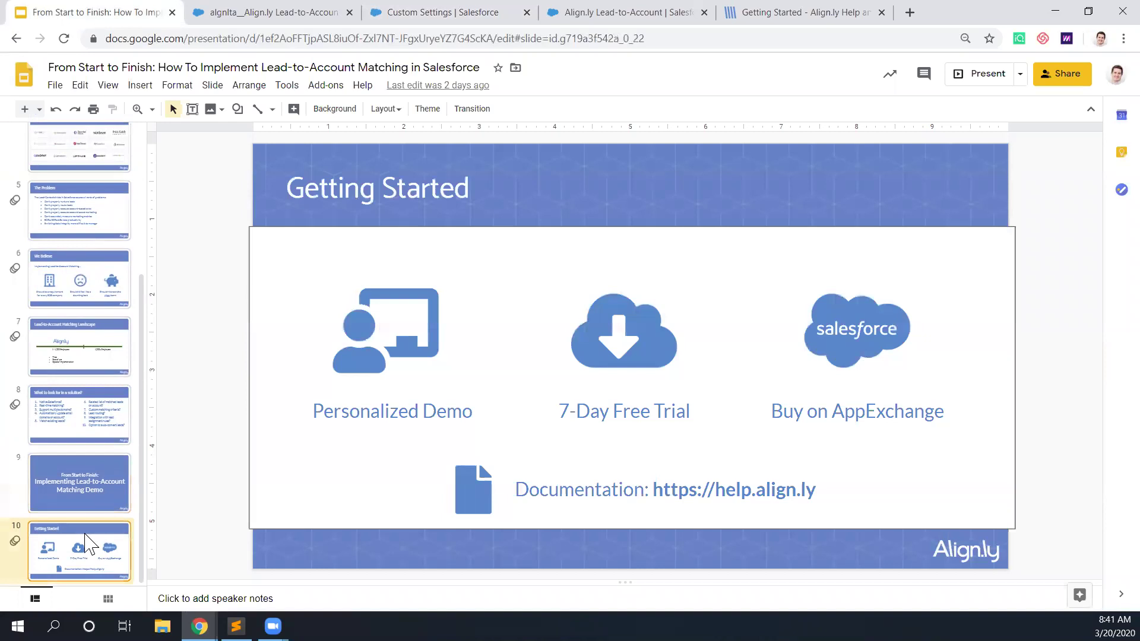
pyautogui.click(978, 76)
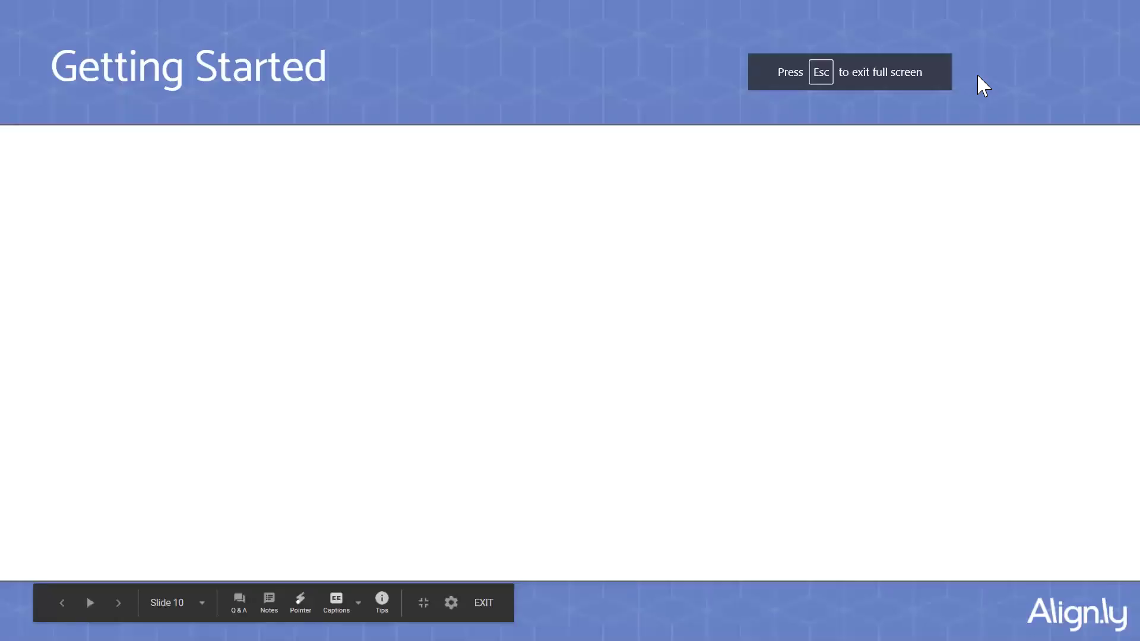
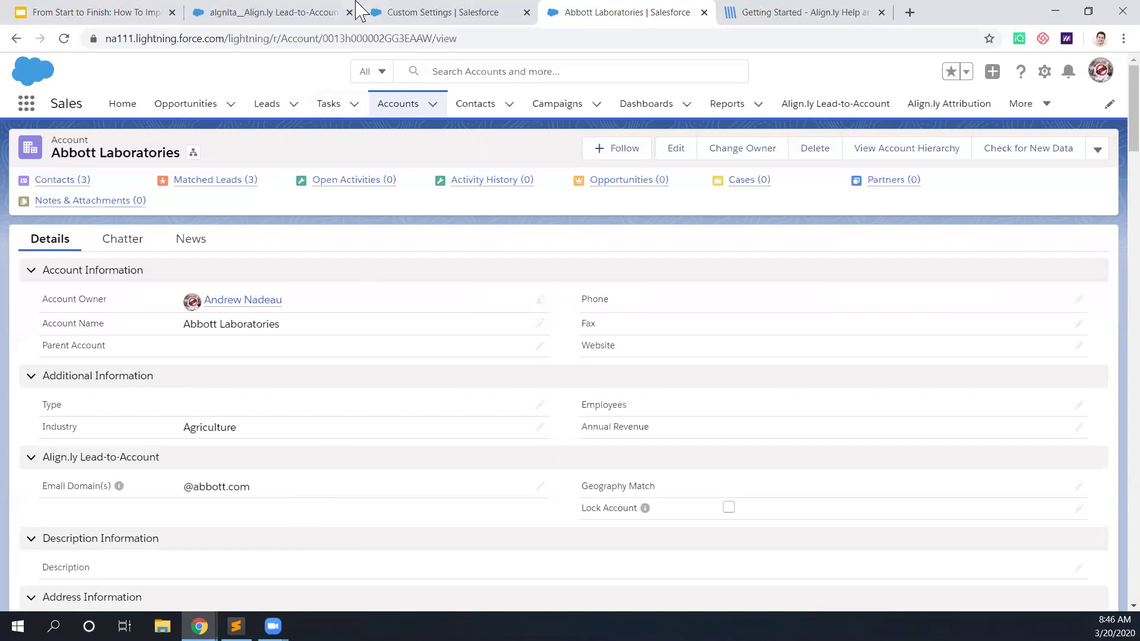
# Step: From the Lead-to-Account settings page, search Setup for 'lead ass' and view the Sales Assignment rule's entries
pyautogui.click(322, 12)
pyautogui.click(400, 17)
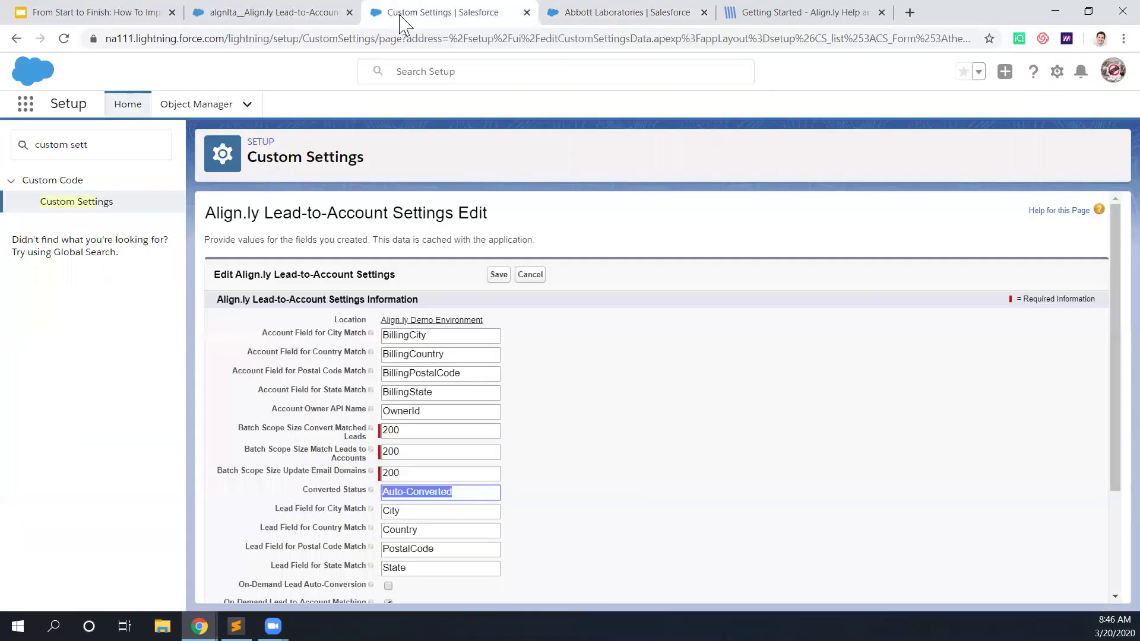
pyautogui.click(95, 148)
pyautogui.hotkey('ctrl', 'a')
pyautogui.write('lead ass')
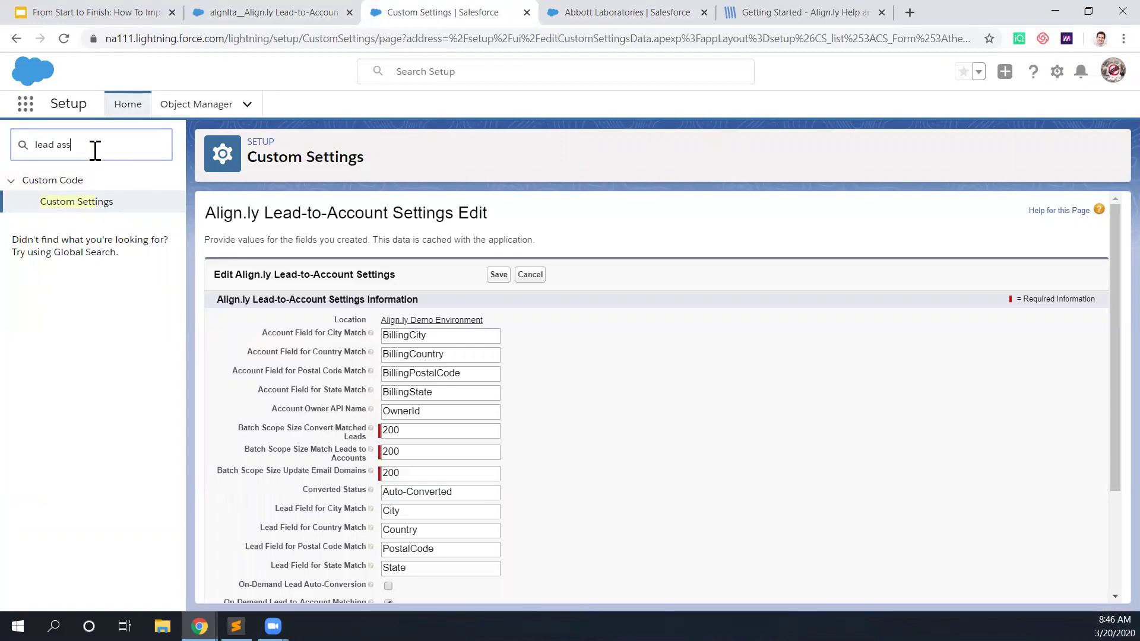
pyautogui.click(118, 225)
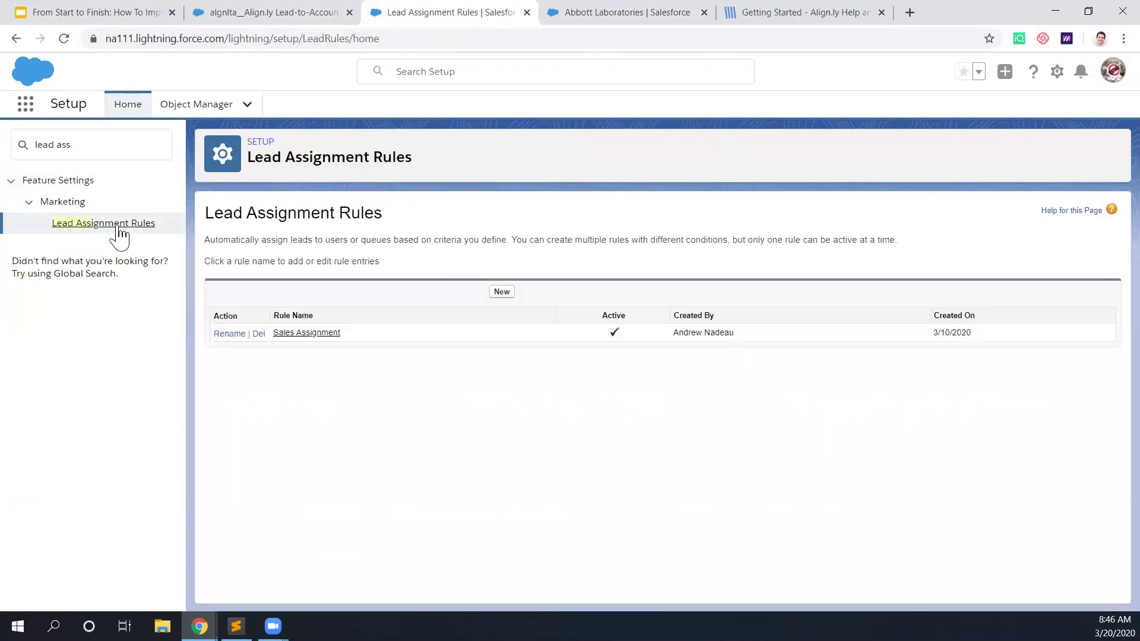
pyautogui.click(294, 332)
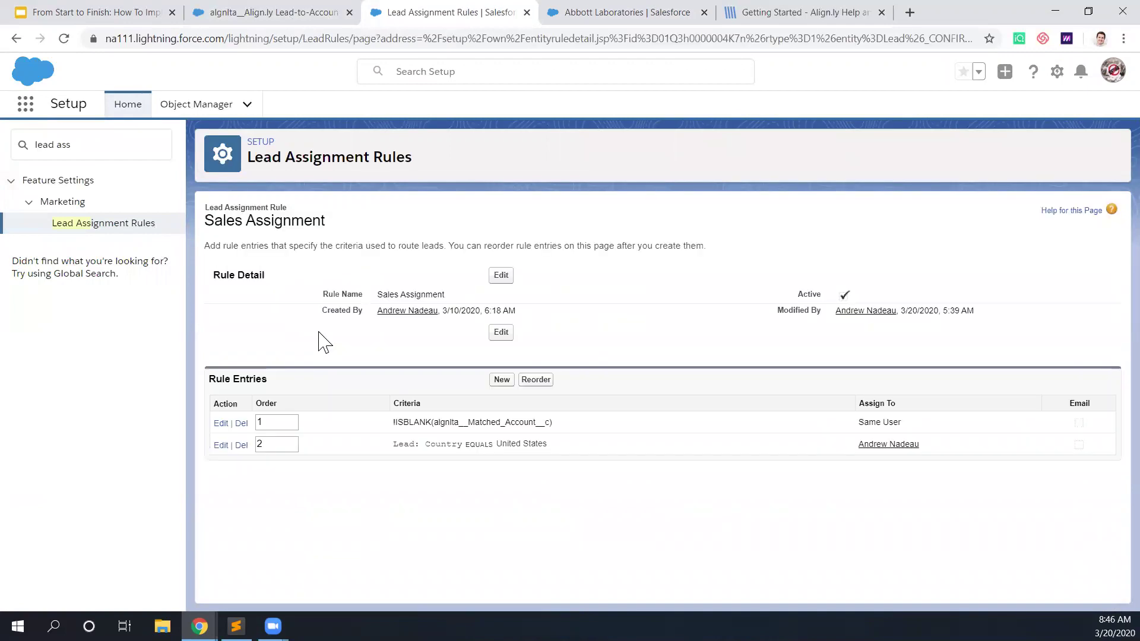